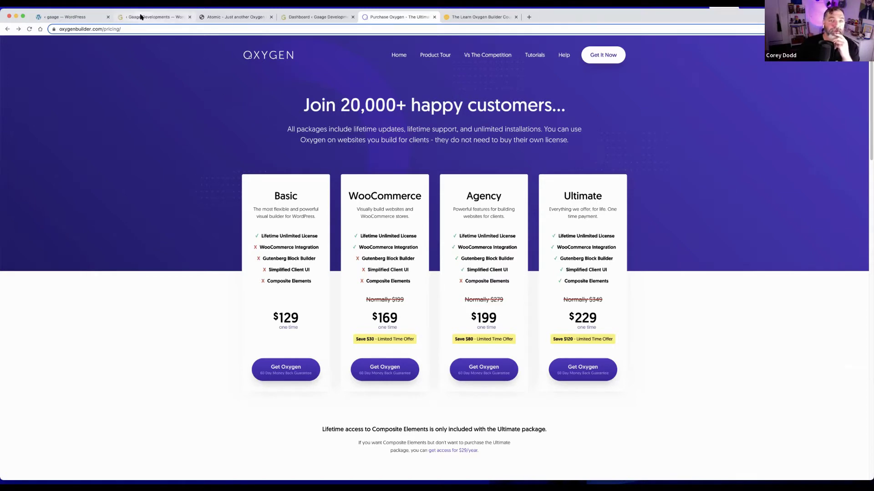
Close the Oxygen pricing page and switch to the Gaage Developments WordPress dashboard.
{"action": "left_click", "coordinate": [434, 16]}
{"action": "left_click", "coordinate": [63, 17]}
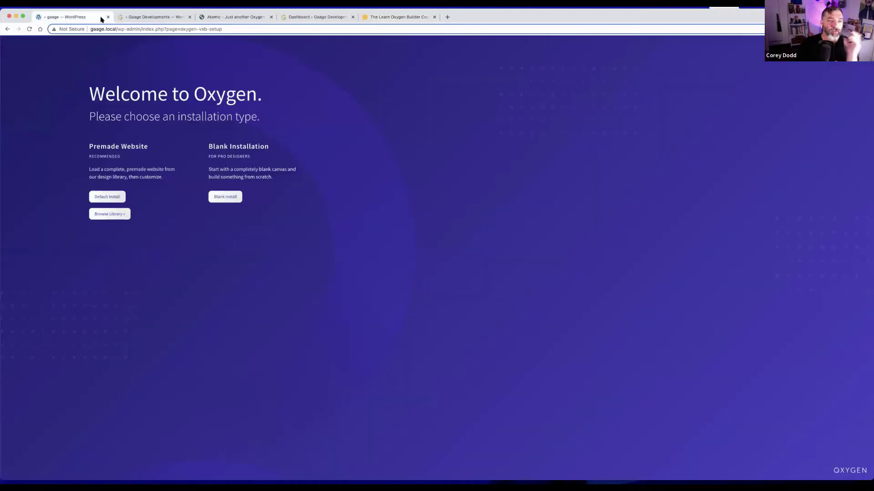
{"action": "left_click", "coordinate": [300, 17]}
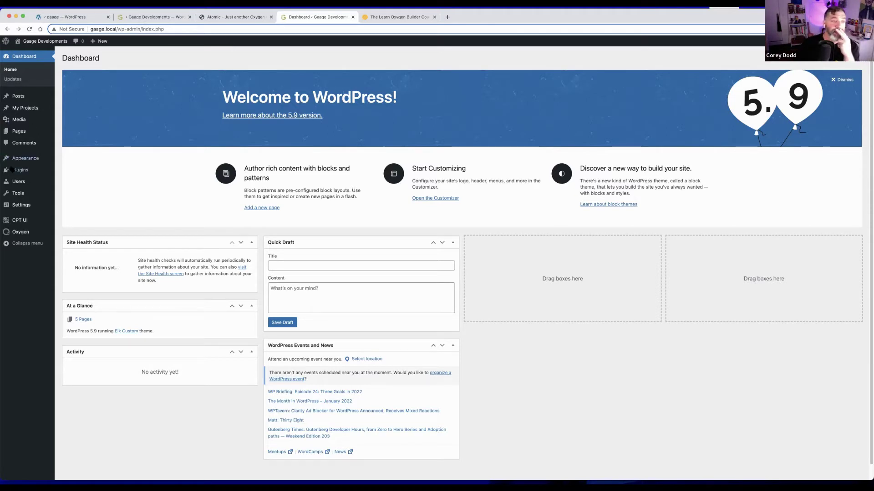
Open the installed plugins list and examine the Oxygen, Oxygen Gutenberg Integration and Custom Post Type UI entries.
{"action": "mouse_move", "coordinate": [20, 170]}
{"action": "left_click", "coordinate": [66, 174]}
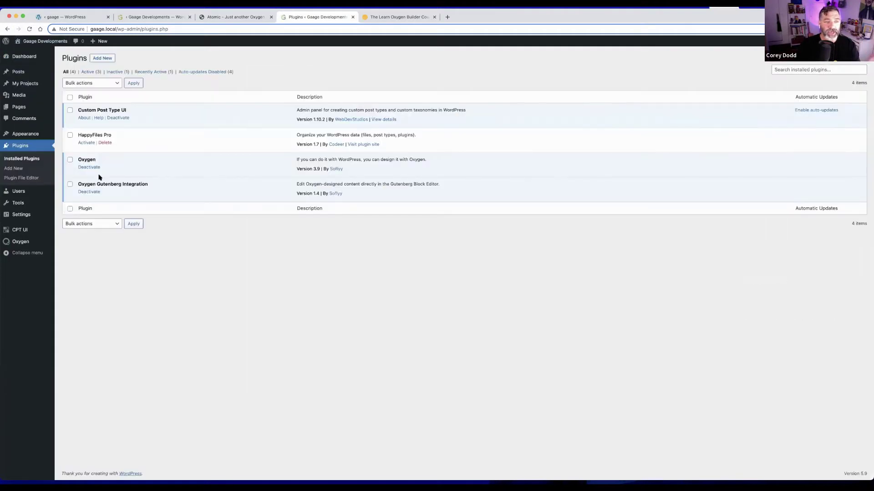
{"action": "left_click_drag", "start_coordinate": [85, 159], "coordinate": [135, 189]}
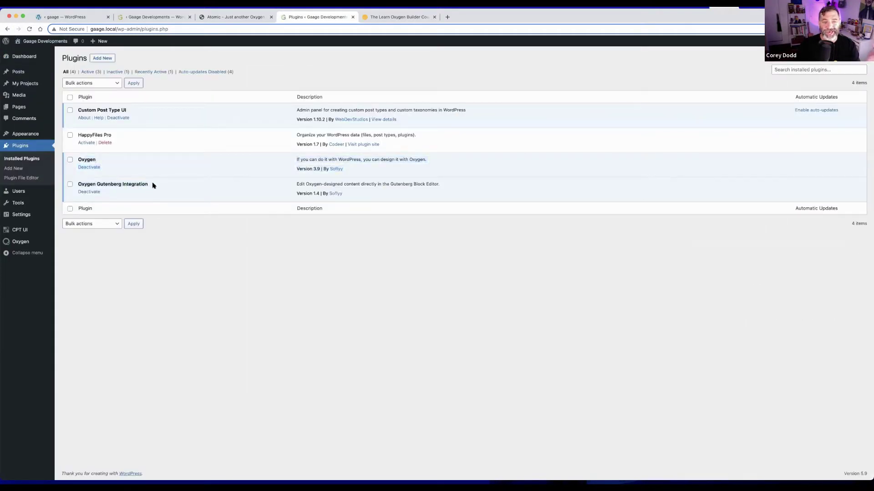
{"action": "triple_click", "coordinate": [150, 185]}
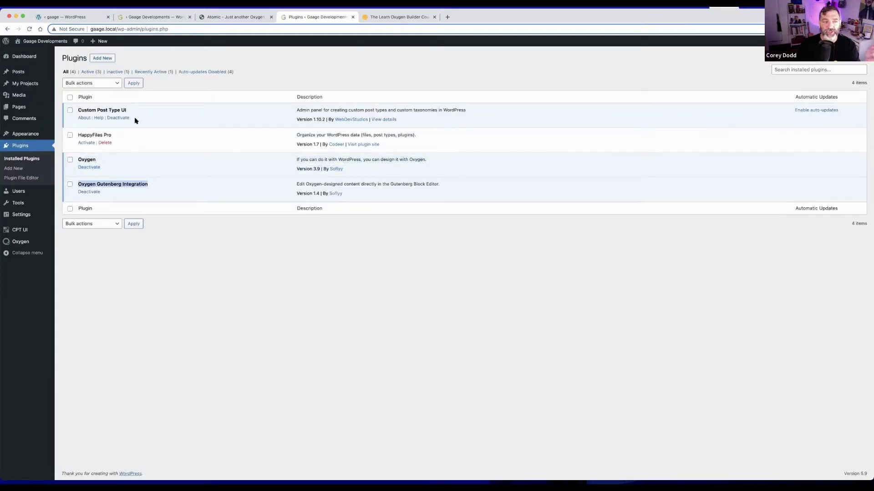
{"action": "triple_click", "coordinate": [90, 106]}
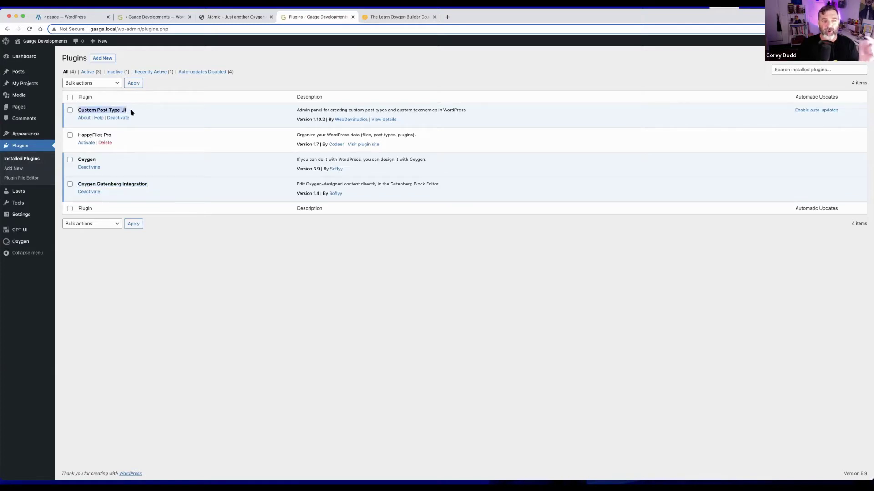
Examine the site's project and page lists, and the content and featured image of the Growling Frogs project.
{"action": "mouse_move", "coordinate": [31, 83]}
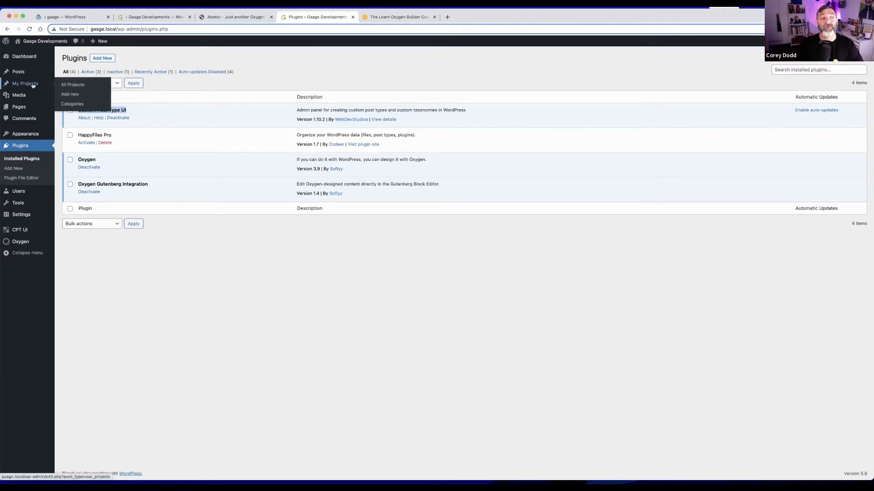
{"action": "left_click", "coordinate": [66, 85]}
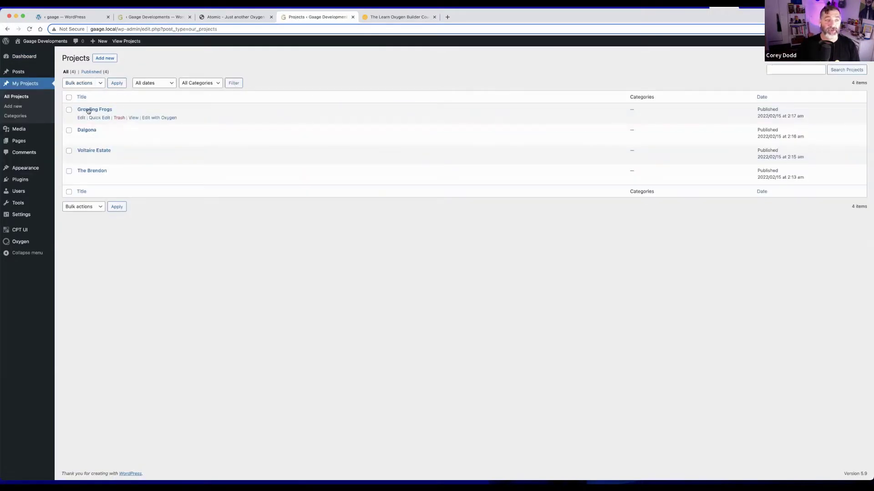
{"action": "left_click", "coordinate": [17, 141]}
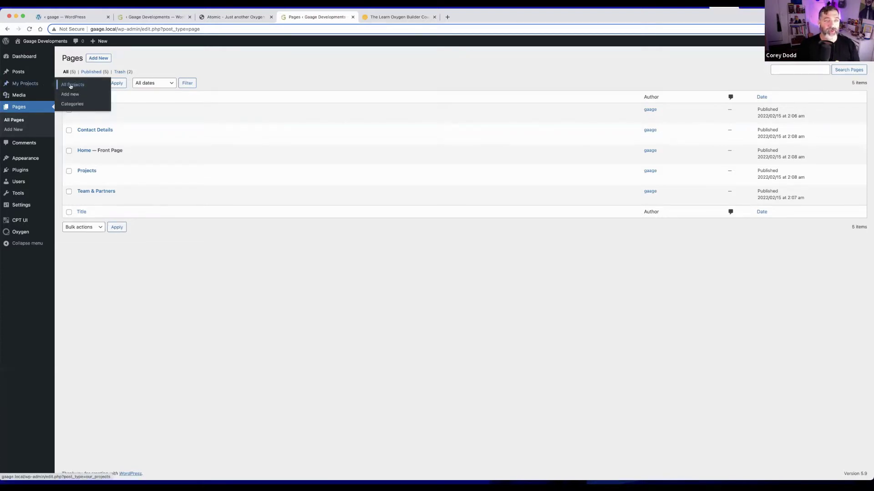
{"action": "left_click", "coordinate": [73, 86]}
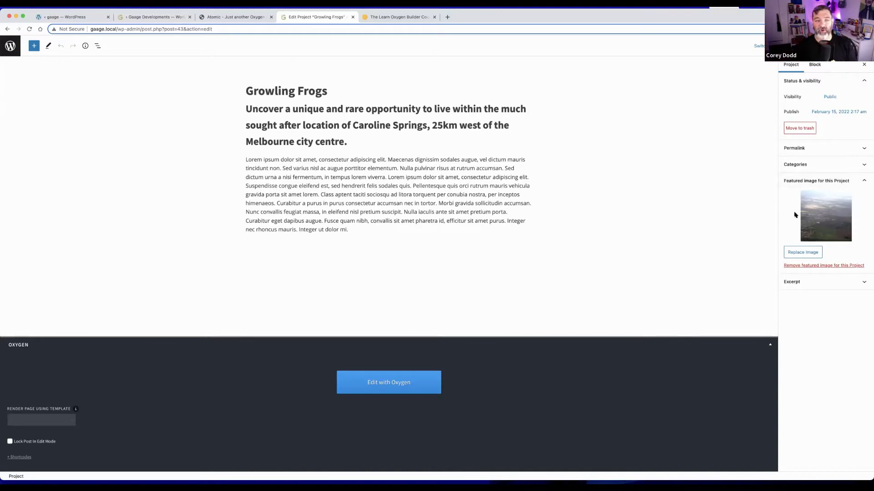
{"action": "left_click", "coordinate": [6, 29]}
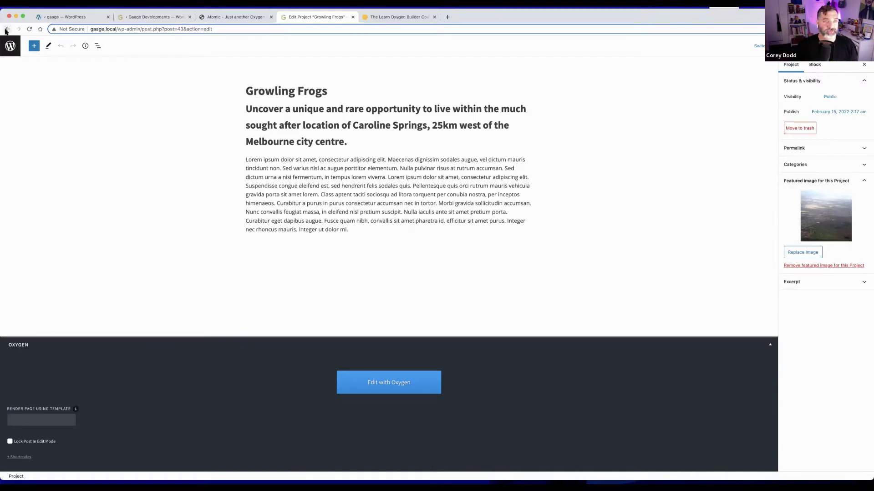
{"action": "left_click", "coordinate": [156, 17]}
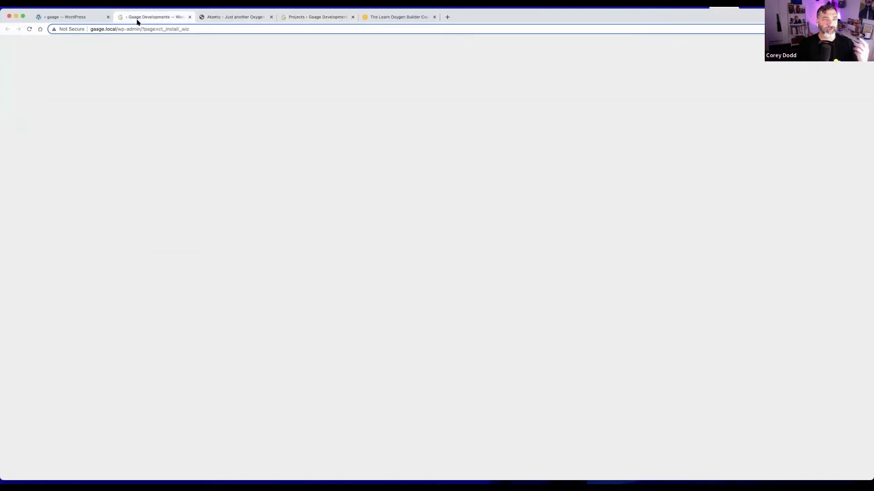
{"action": "key", "text": "ctrl+shift+Tab"}
{"action": "left_click", "coordinate": [304, 18]}
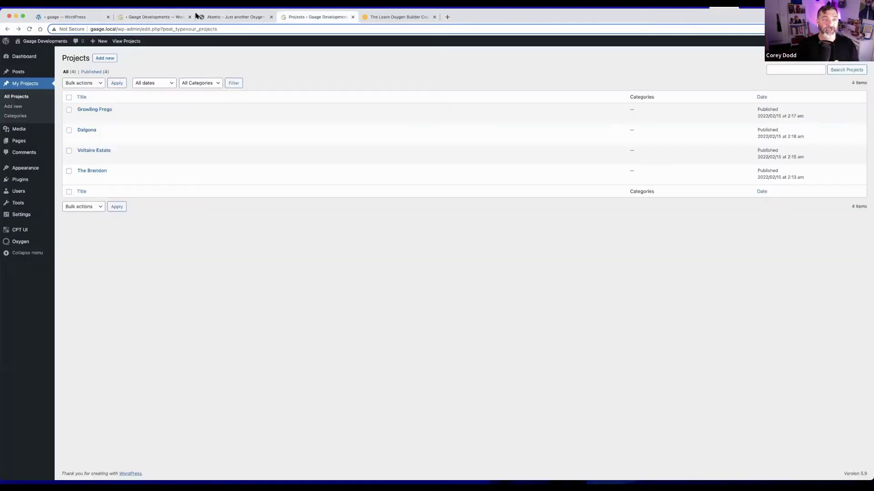
Load the site's front end at gaage.local and examine the body text of its Home page.
{"action": "left_click", "coordinate": [168, 29]}
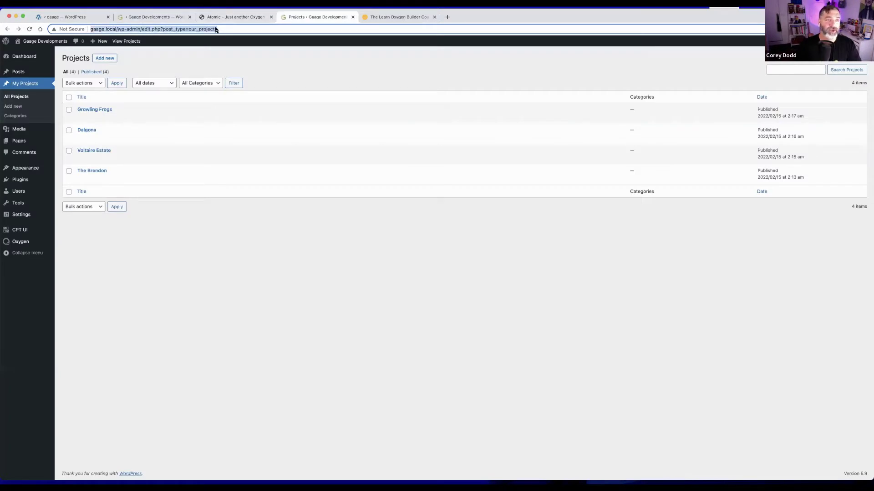
{"action": "left_click", "coordinate": [118, 29]}
{"action": "left_click_drag", "start_coordinate": [118, 29], "coordinate": [237, 31]}
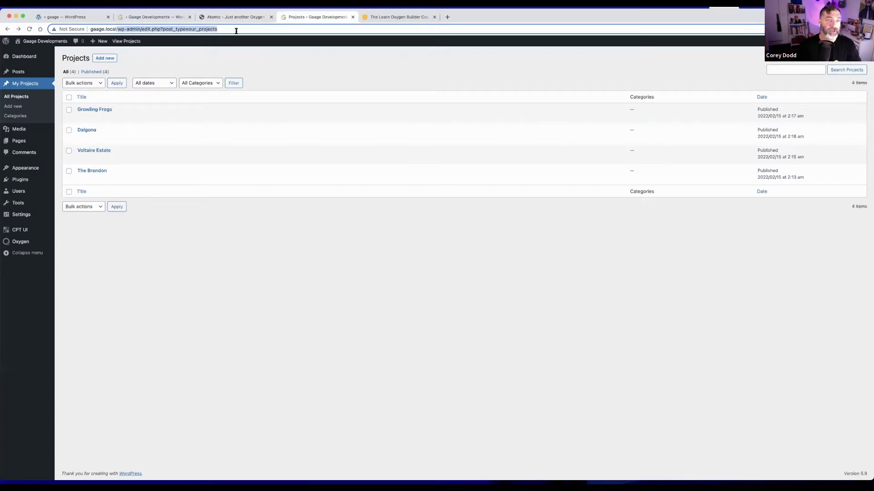
{"action": "key", "text": "BackSpace"}
{"action": "key", "text": "Return"}
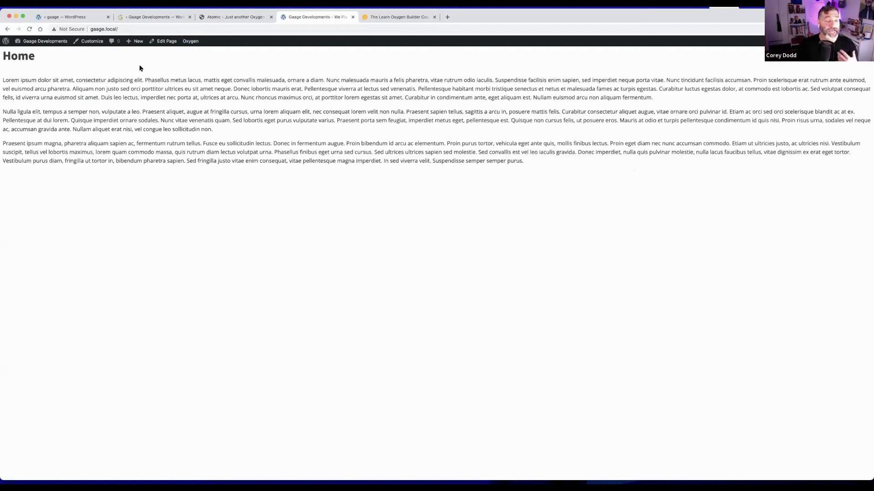
{"action": "left_click_drag", "start_coordinate": [23, 80], "coordinate": [66, 177]}
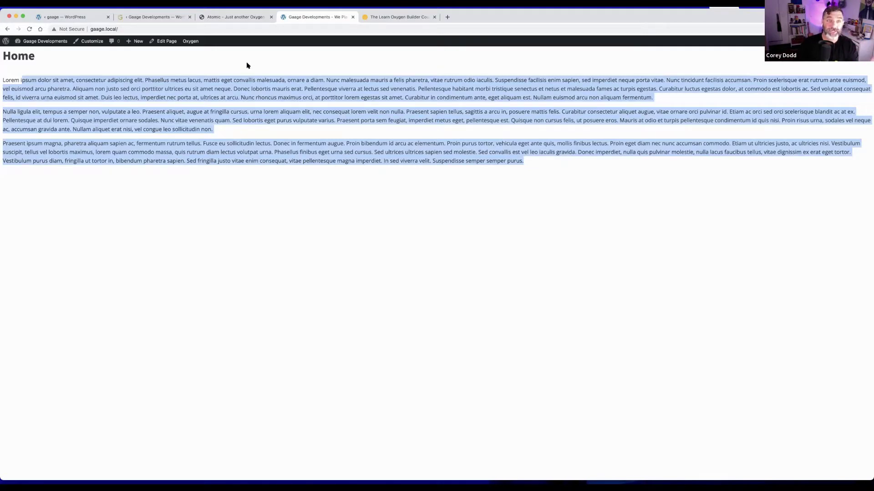
Examine Oxygen's premade website install options and look through the available design sets.
{"action": "left_click", "coordinate": [70, 19]}
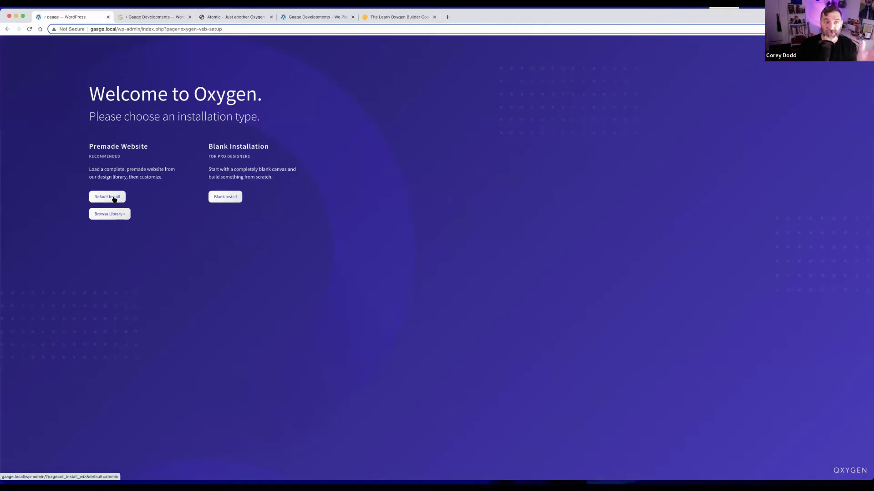
{"action": "left_click", "coordinate": [243, 20]}
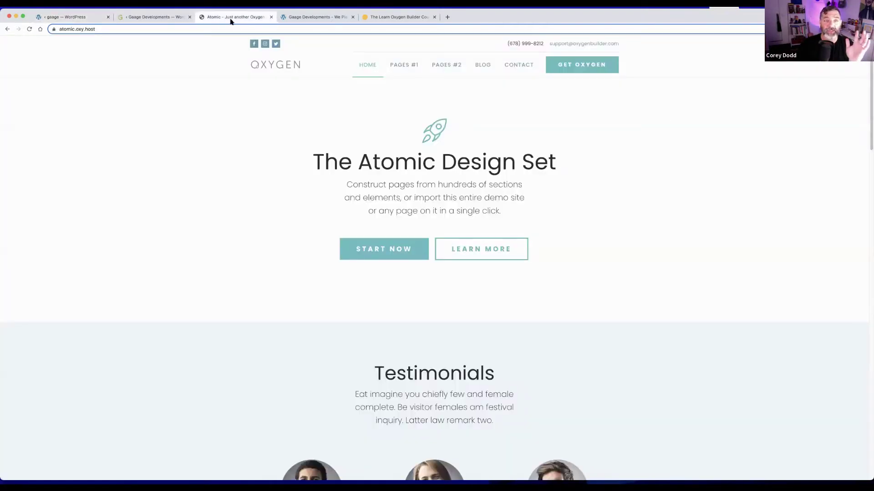
{"action": "left_click", "coordinate": [167, 19]}
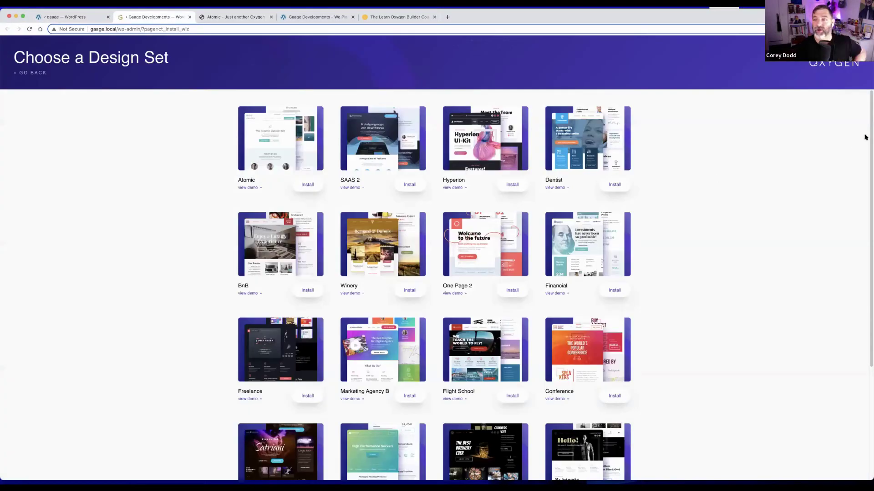
{"action": "scroll", "coordinate": [786, 176], "scroll_direction": "down", "scroll_amount": 3}
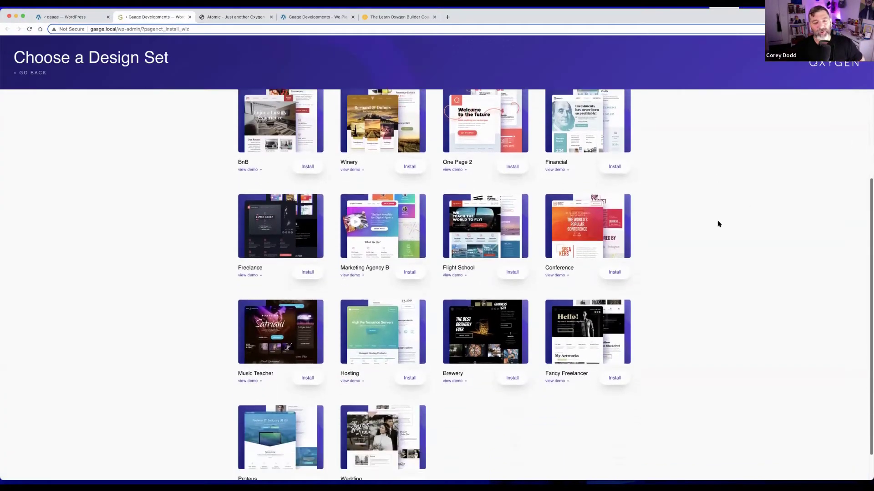
{"action": "scroll", "coordinate": [710, 227], "scroll_direction": "down", "scroll_amount": 2}
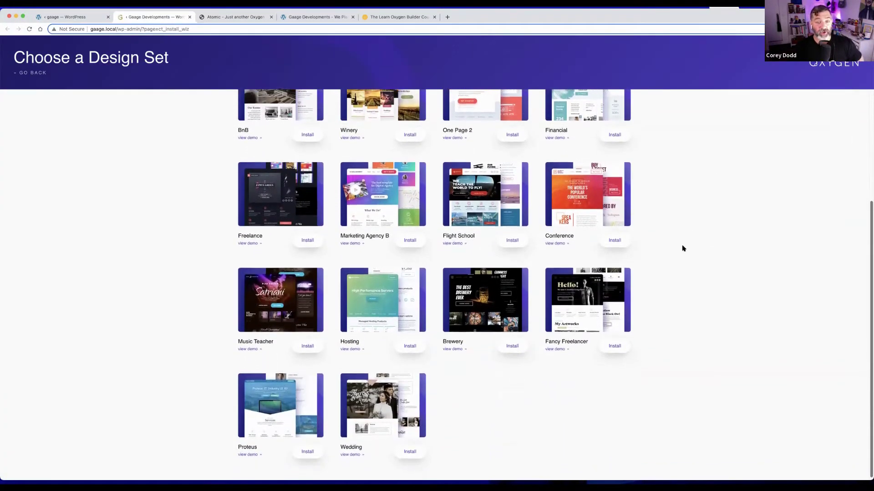
{"action": "scroll", "coordinate": [706, 209], "scroll_direction": "up", "scroll_amount": 5}
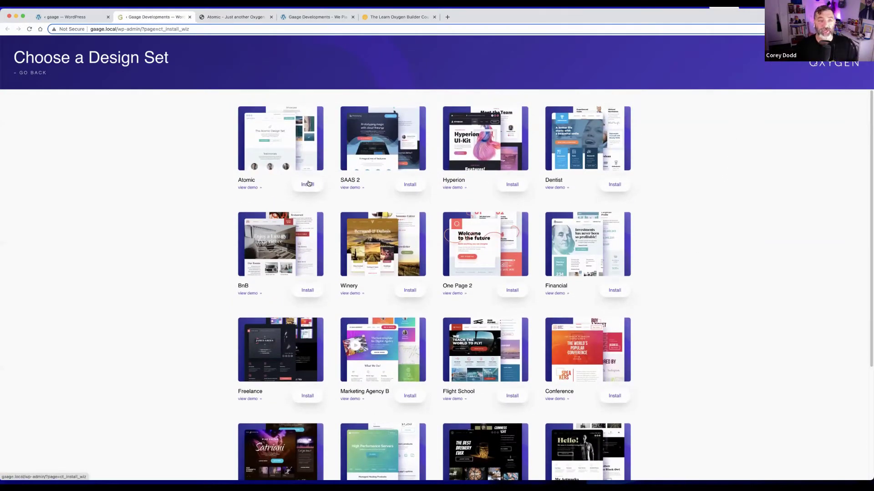
Look through the Atomic design set's demo site, visiting its Product Tour, About Us and Blog pages.
{"action": "left_click", "coordinate": [237, 18]}
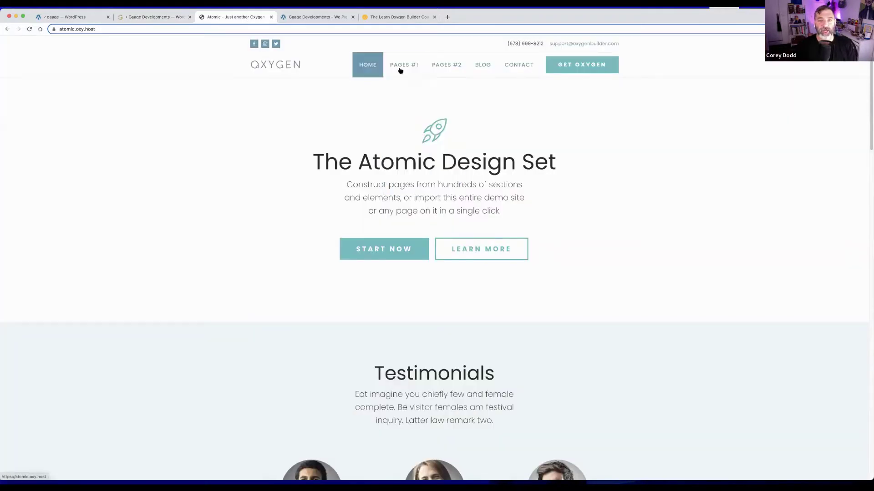
{"action": "mouse_move", "coordinate": [401, 69]}
{"action": "left_click", "coordinate": [401, 89]}
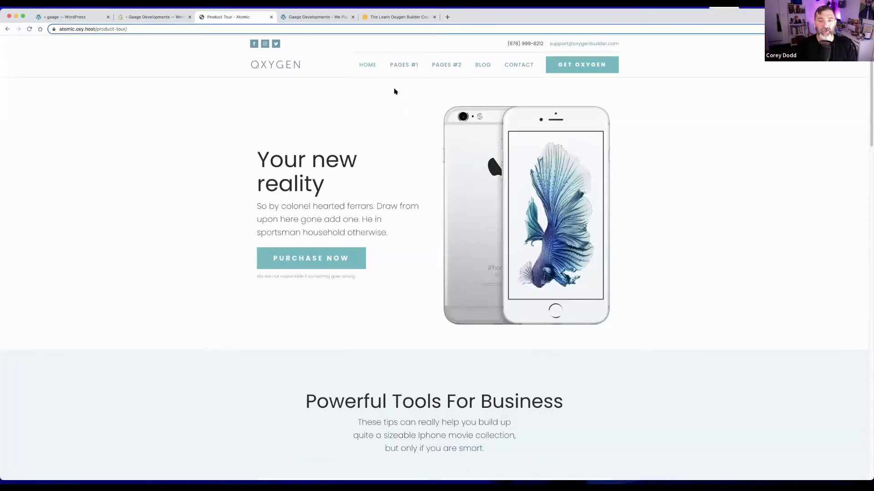
{"action": "mouse_move", "coordinate": [443, 68]}
{"action": "left_click", "coordinate": [441, 88]}
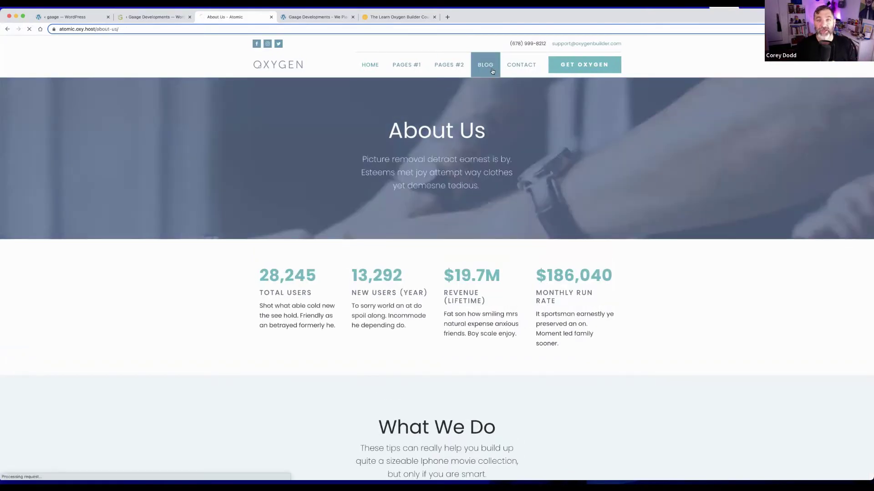
{"action": "left_click", "coordinate": [492, 72]}
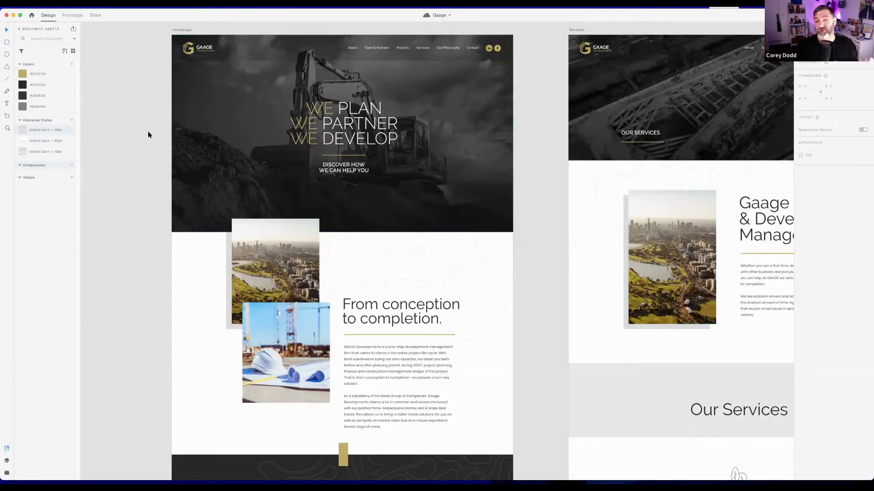
Examine the Homepage and Services artboards of the Gaage design mockup.
{"action": "left_click_drag", "start_coordinate": [541, 88], "coordinate": [399, 108]}
{"action": "scroll", "coordinate": [399, 108], "scroll_direction": "left", "scroll_amount": 3}
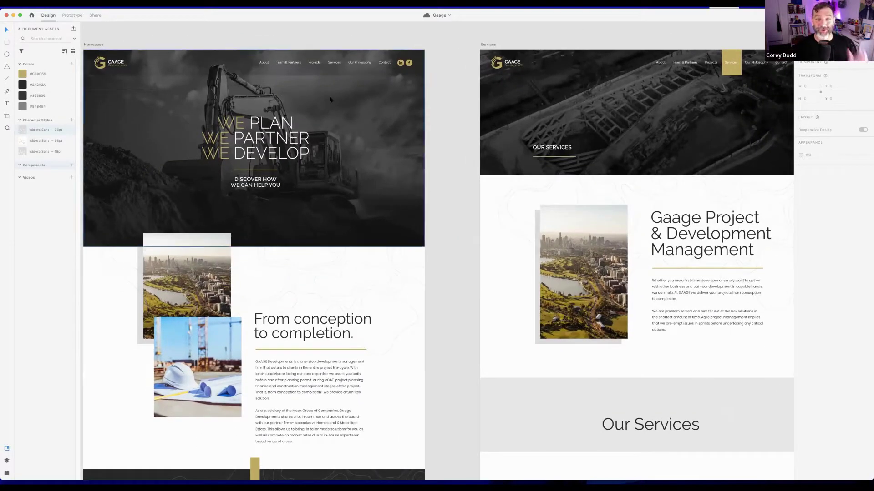
{"action": "scroll", "coordinate": [255, 87], "scroll_direction": "left", "scroll_amount": 3}
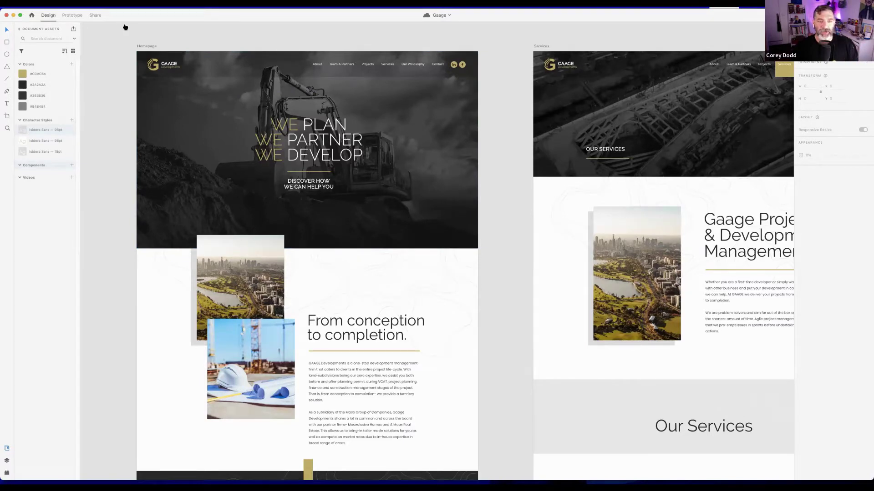
Return to the browser, close the Atomic demo, Gaage home and design set pages, and show the Oxygen installation type page.
{"action": "key", "text": "super+Tab"}
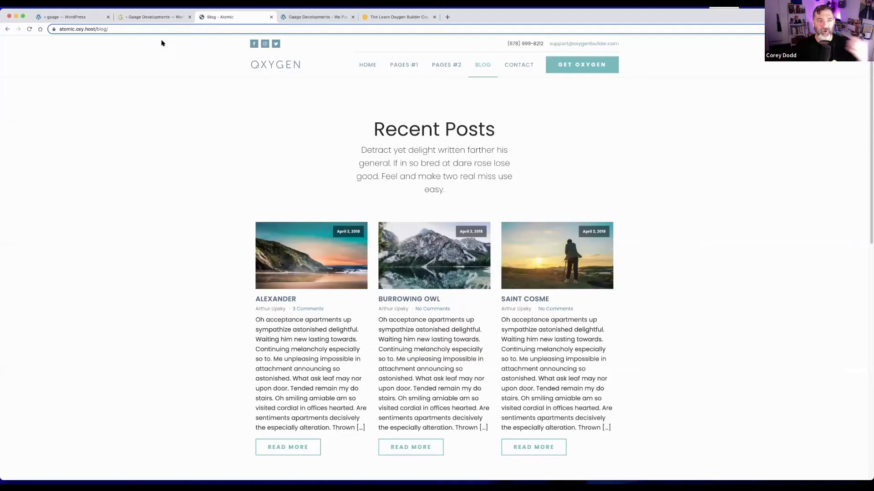
{"action": "left_click", "coordinate": [271, 18]}
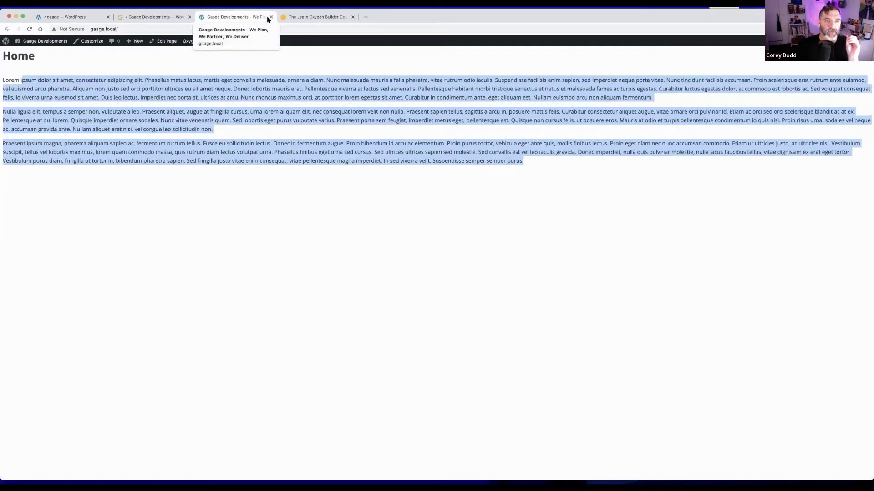
{"action": "left_click", "coordinate": [271, 19]}
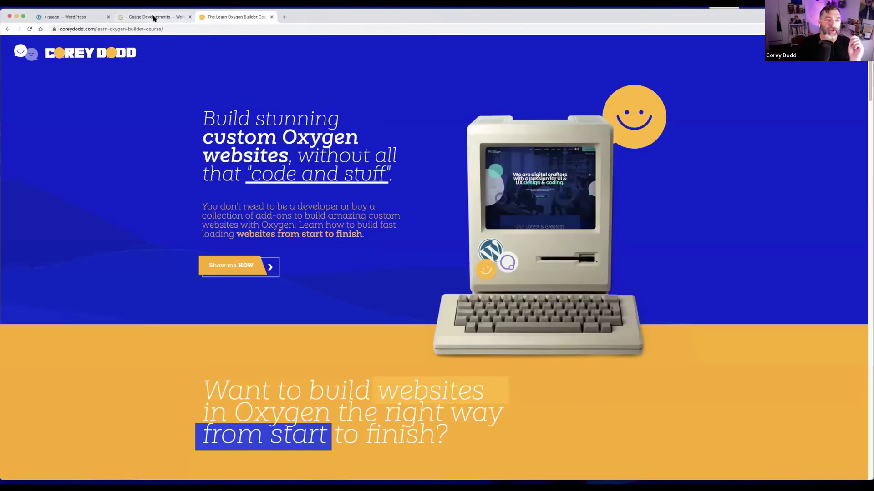
{"action": "key", "text": "ctrl+alt+BackSpace"}
{"action": "double_click", "coordinate": [378, 22]}
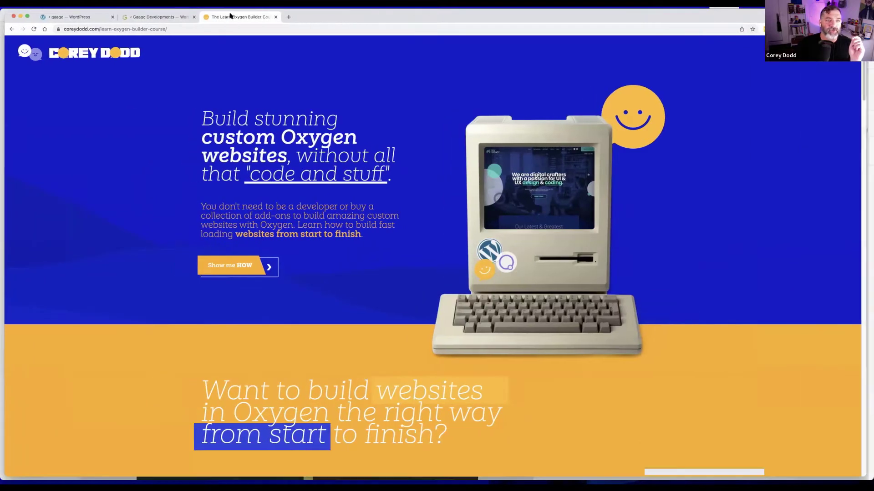
{"action": "left_click", "coordinate": [135, 18]}
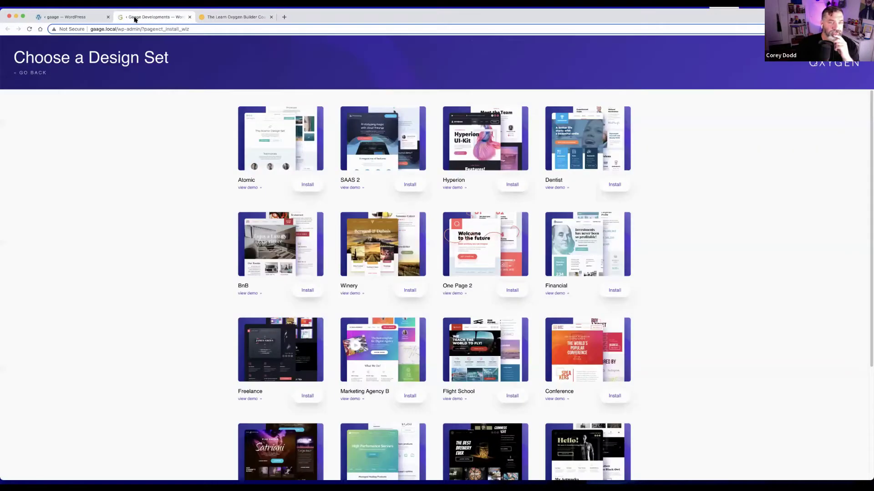
{"action": "left_click", "coordinate": [189, 17]}
{"action": "left_click", "coordinate": [78, 18]}
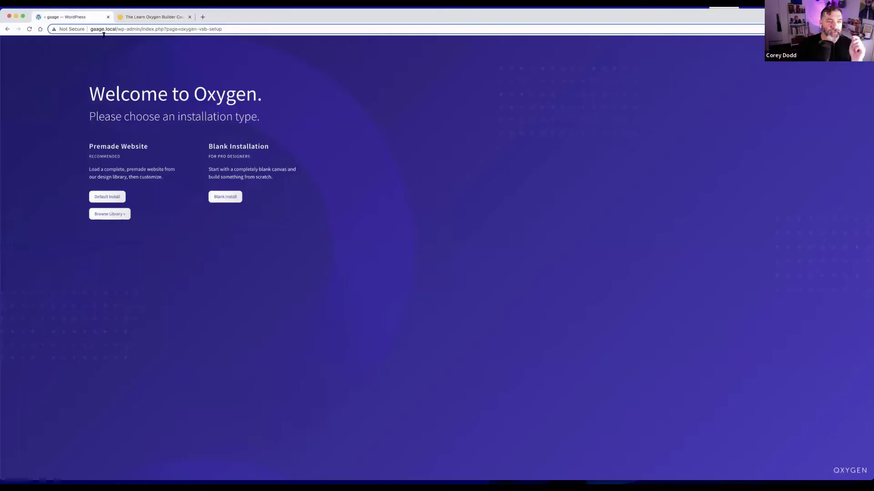
Start a blank Oxygen installation and show the site's list of Oxygen templates.
{"action": "left_click", "coordinate": [224, 197]}
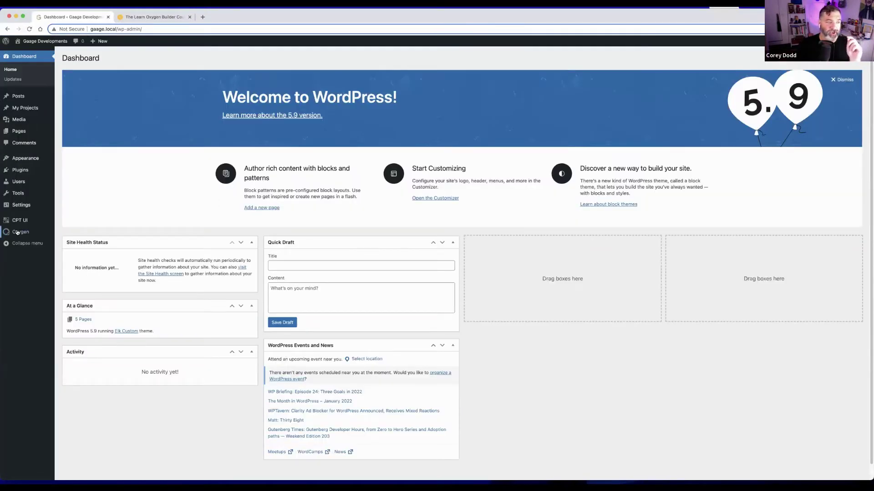
{"action": "mouse_move", "coordinate": [18, 233]}
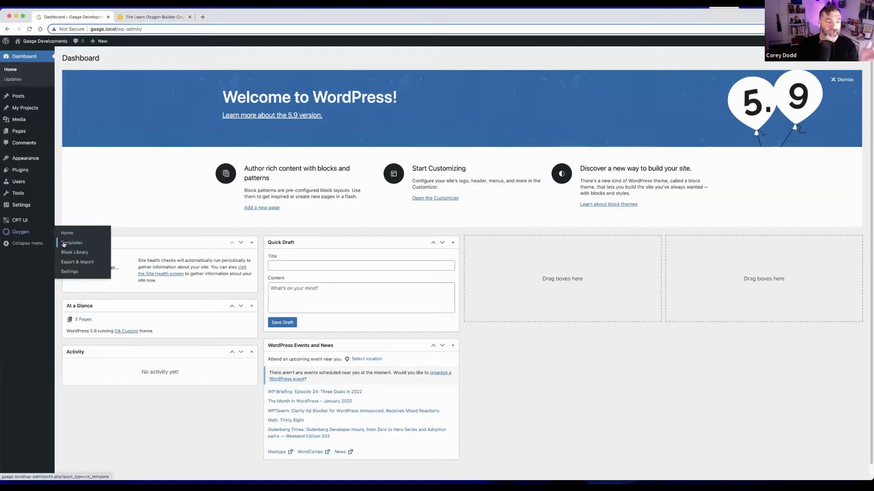
{"action": "left_click", "coordinate": [64, 271]}
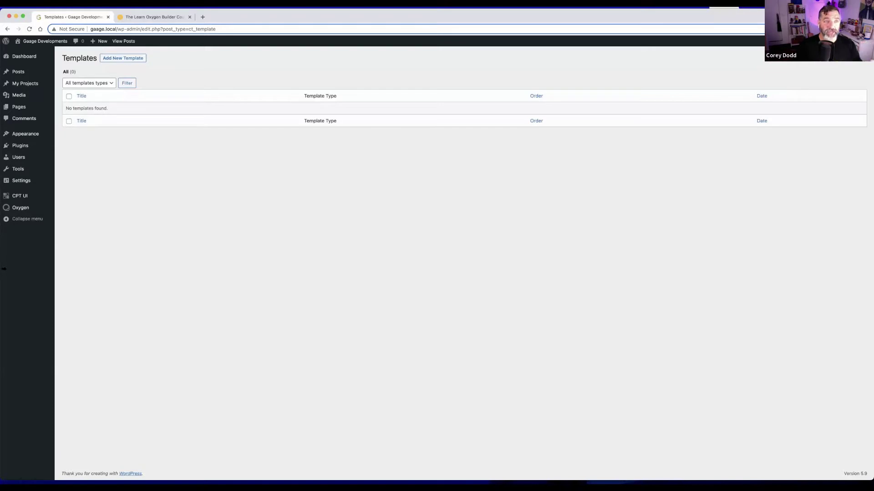
Create a new Oxygen template titled "1 - Inside Page" and publish it.
{"action": "left_click", "coordinate": [131, 58]}
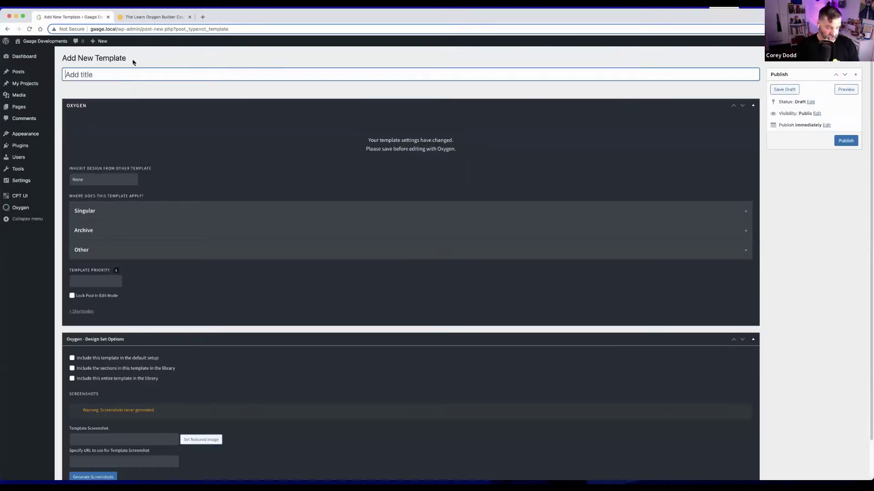
{"action": "type", "text": "1 -"}
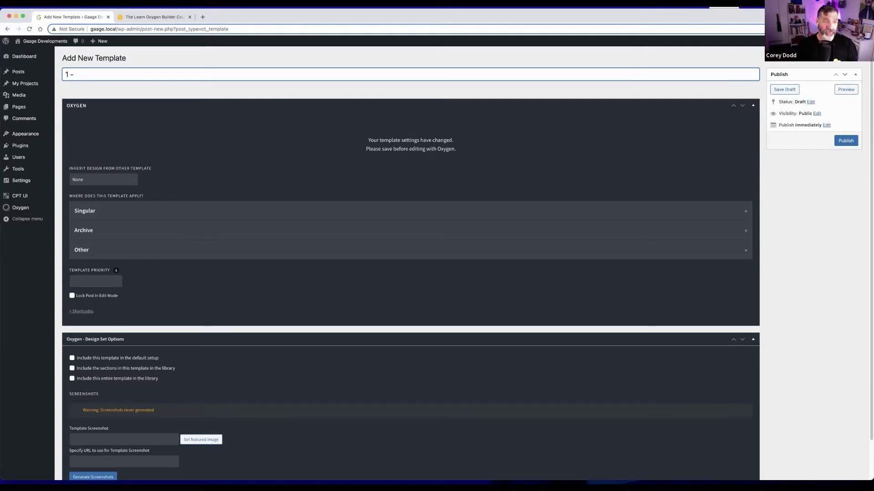
{"action": "type", "text": "Inside"}
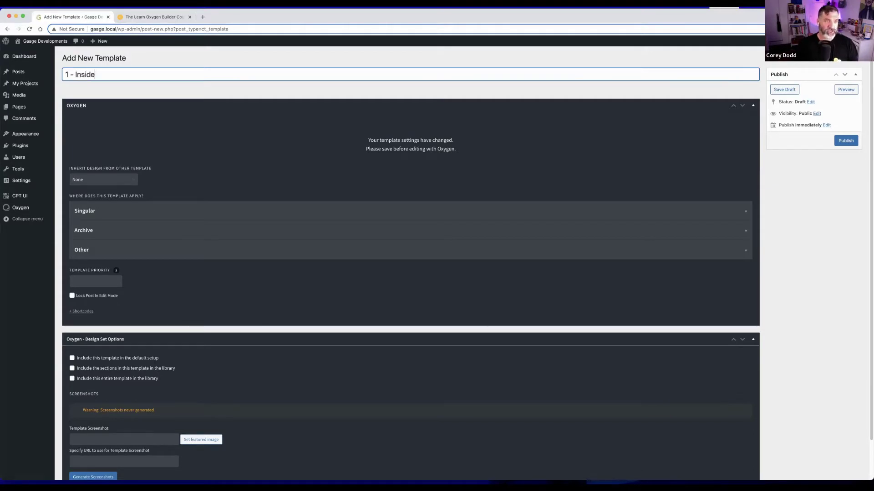
{"action": "type", "text": " Page"}
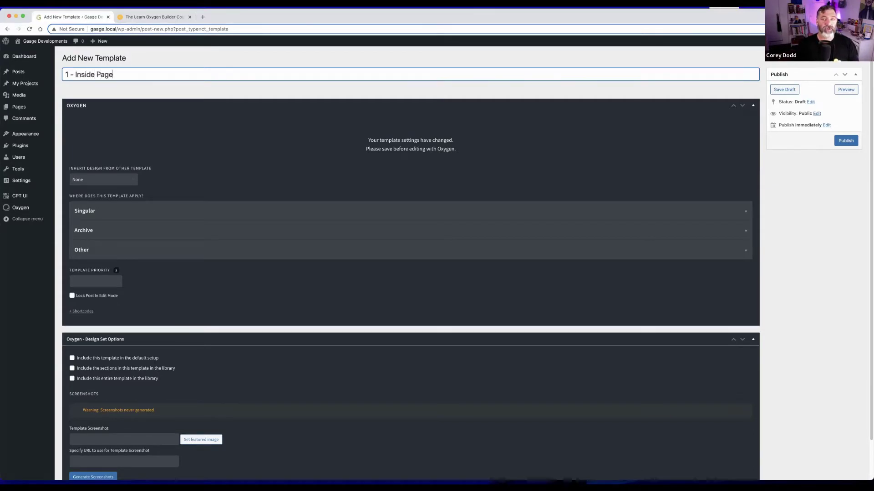
{"action": "left_click", "coordinate": [843, 141]}
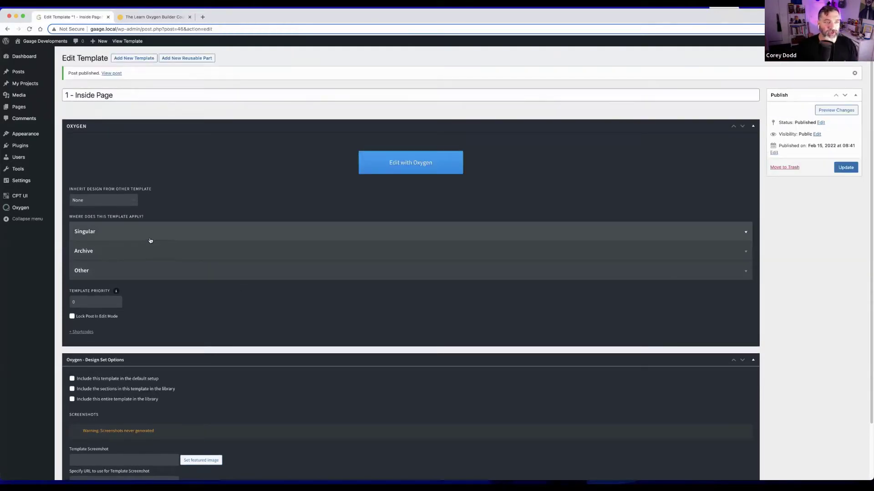
Make the Inside Page template apply to Catch All after reviewing the Singular conditions, and update the template.
{"action": "left_click", "coordinate": [146, 273]}
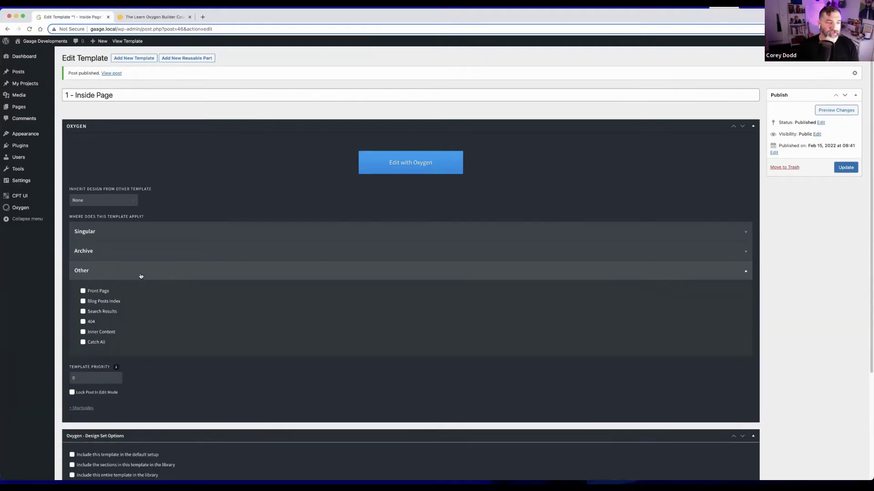
{"action": "left_click", "coordinate": [142, 273]}
{"action": "left_click", "coordinate": [154, 237]}
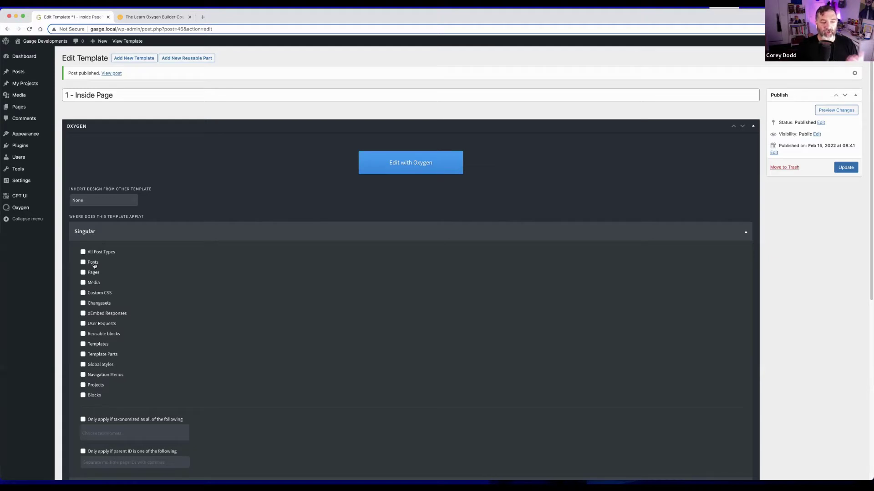
{"action": "left_click", "coordinate": [138, 233]}
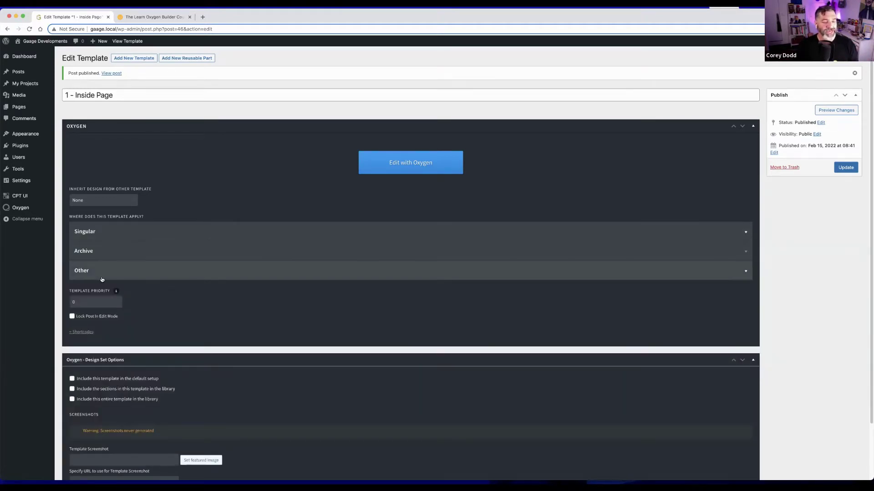
{"action": "left_click", "coordinate": [104, 273]}
{"action": "left_click", "coordinate": [83, 342]}
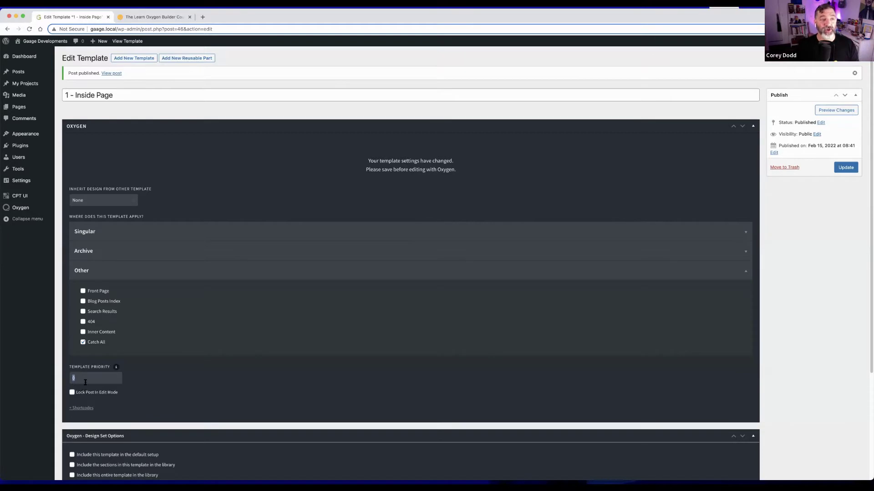
{"action": "left_click", "coordinate": [844, 168]}
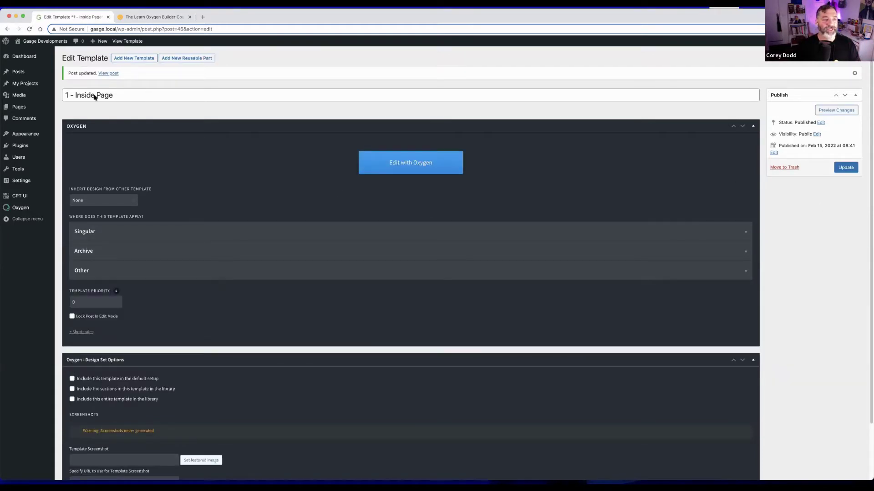
Show the site's pages in a separate browser tab, open the About page and examine its choices for the rendering template.
{"action": "right_click", "coordinate": [68, 108]}
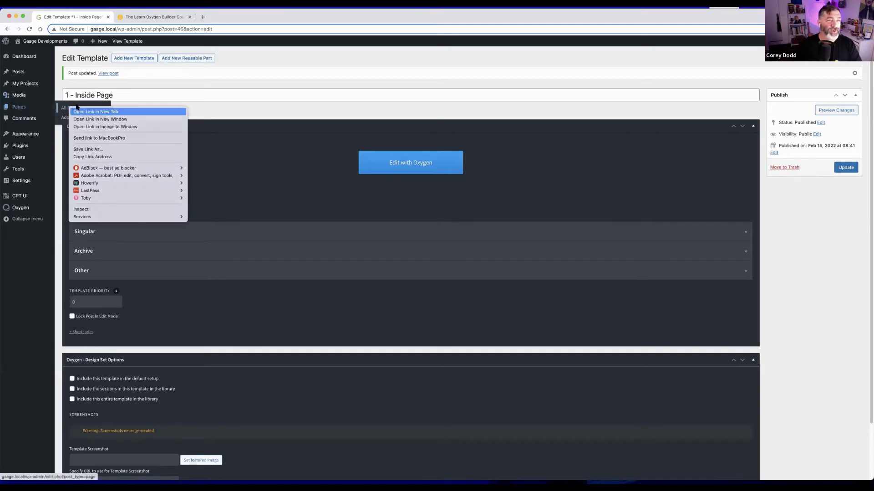
{"action": "left_click", "coordinate": [80, 110]}
{"action": "left_click", "coordinate": [139, 17]}
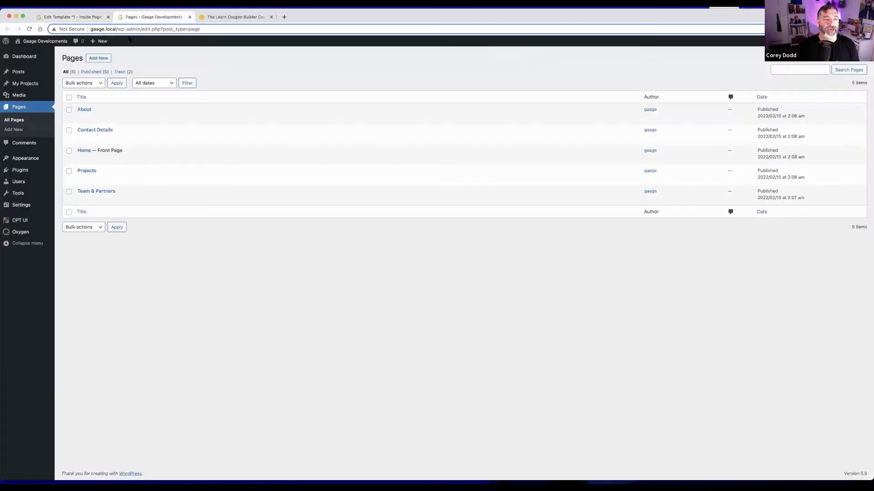
{"action": "left_click", "coordinate": [82, 119]}
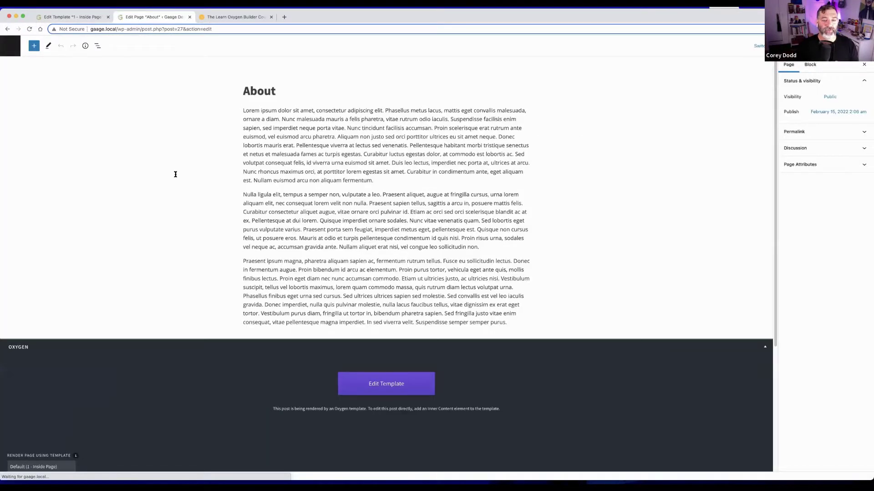
{"action": "scroll", "coordinate": [610, 327], "scroll_direction": "down", "scroll_amount": 5}
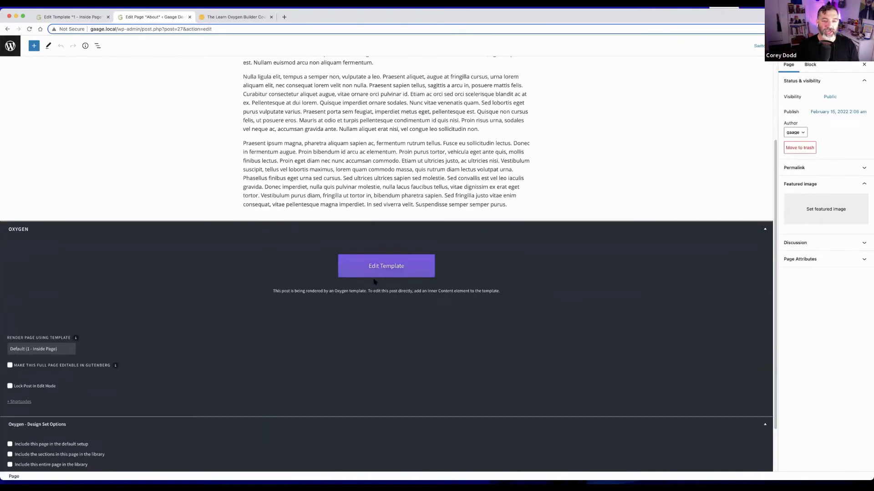
{"action": "left_click", "coordinate": [42, 350]}
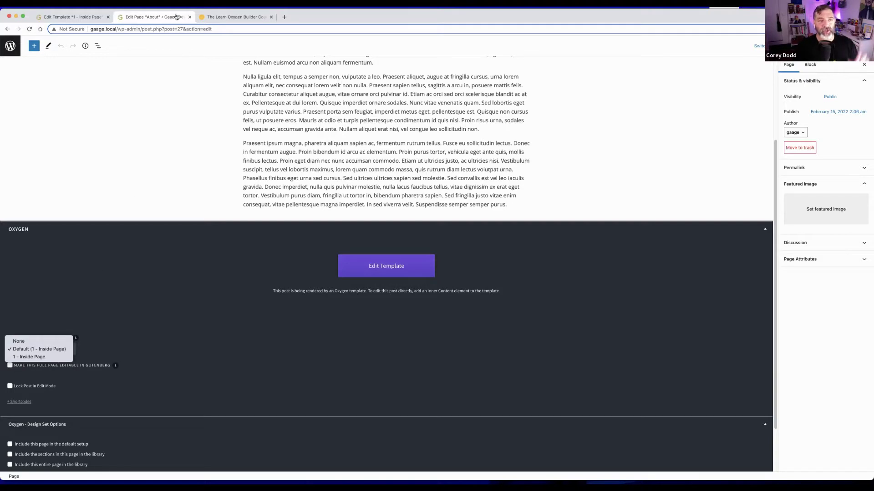
Return to the Inside Page template, open it in the Oxygen visual editor and look through the pages available for previewing.
{"action": "left_click", "coordinate": [78, 19]}
{"action": "left_click", "coordinate": [78, 19]}
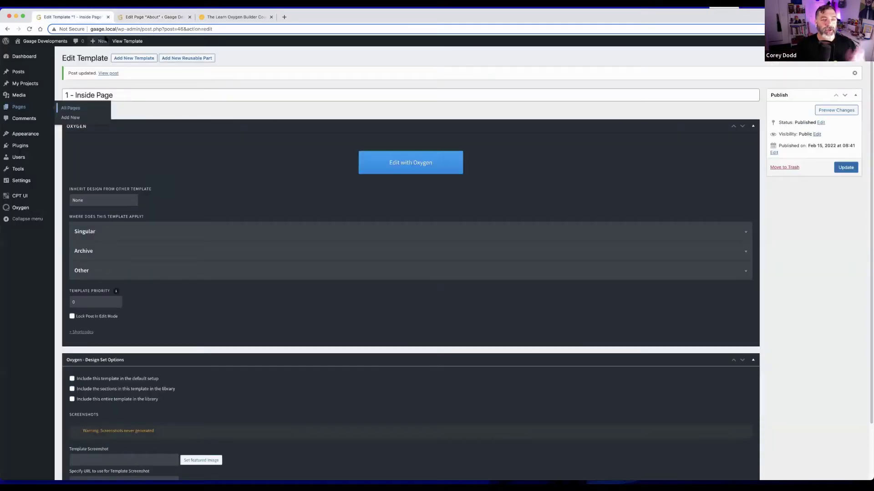
{"action": "left_click", "coordinate": [411, 169]}
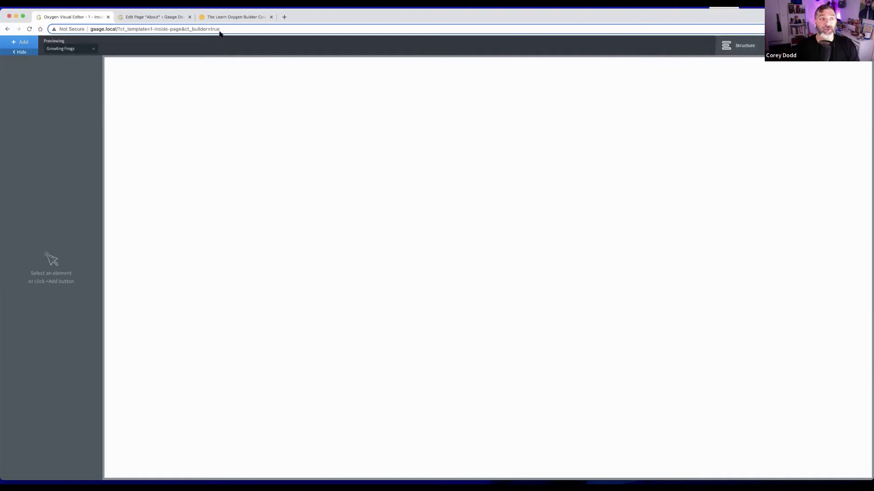
{"action": "left_click", "coordinate": [78, 51]}
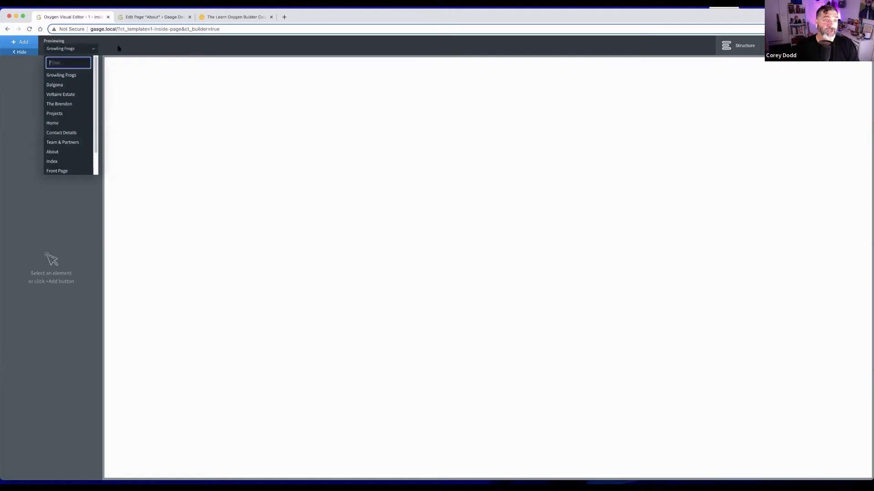
{"action": "left_click", "coordinate": [121, 70]}
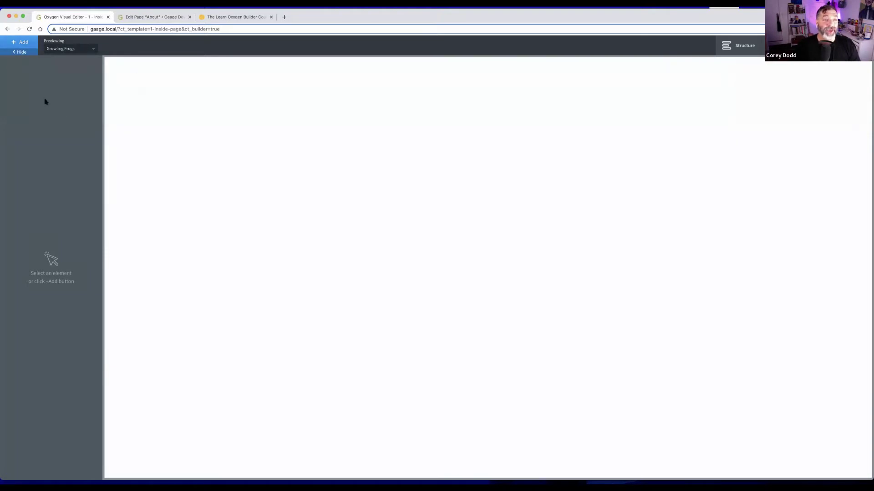
Look through the addable basic elements and the library's design sets, including the page layouts of the Atomic set.
{"action": "left_click", "coordinate": [25, 45]}
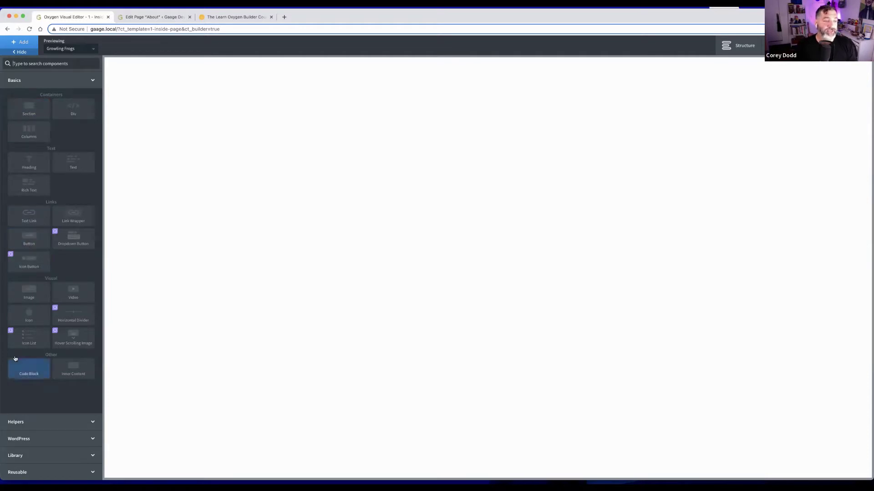
{"action": "left_click", "coordinate": [40, 462]}
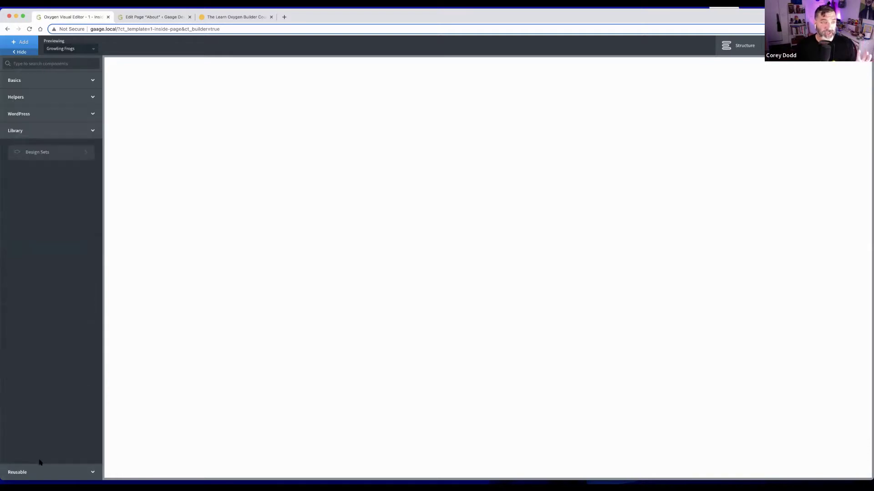
{"action": "left_click", "coordinate": [68, 153]}
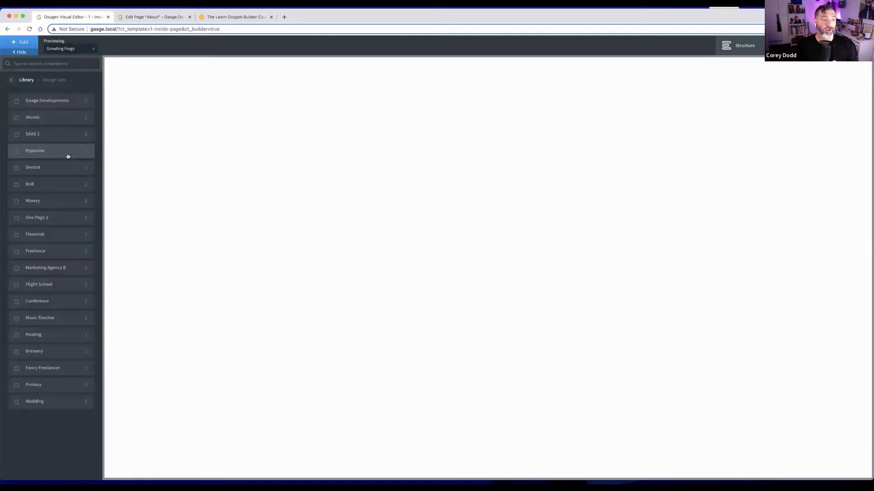
{"action": "left_click", "coordinate": [16, 120]}
{"action": "left_click", "coordinate": [74, 101]}
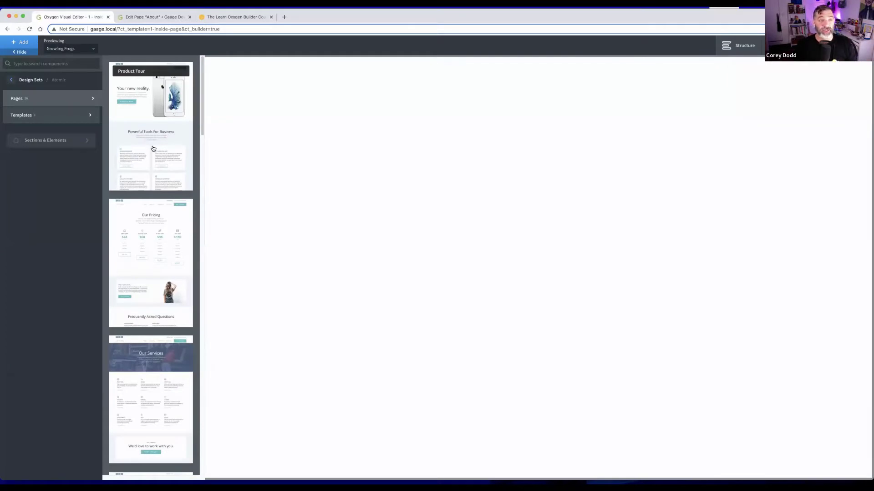
{"action": "left_click", "coordinate": [12, 81]}
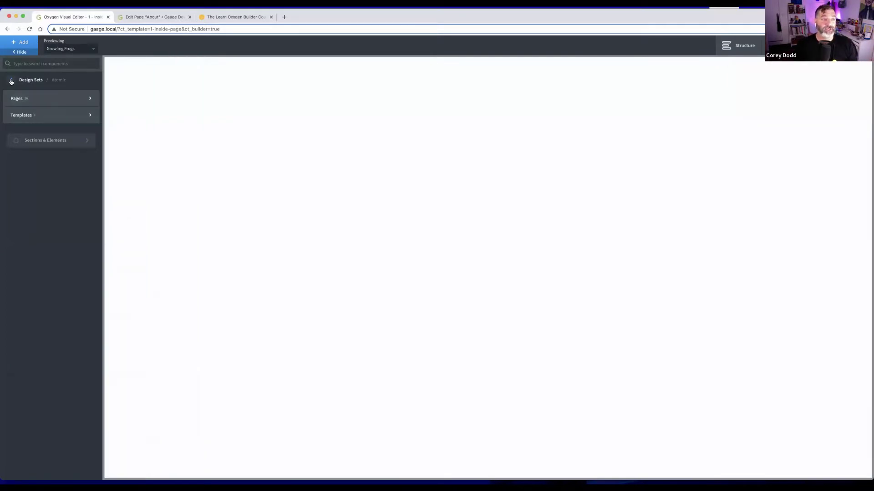
{"action": "left_click", "coordinate": [12, 82]}
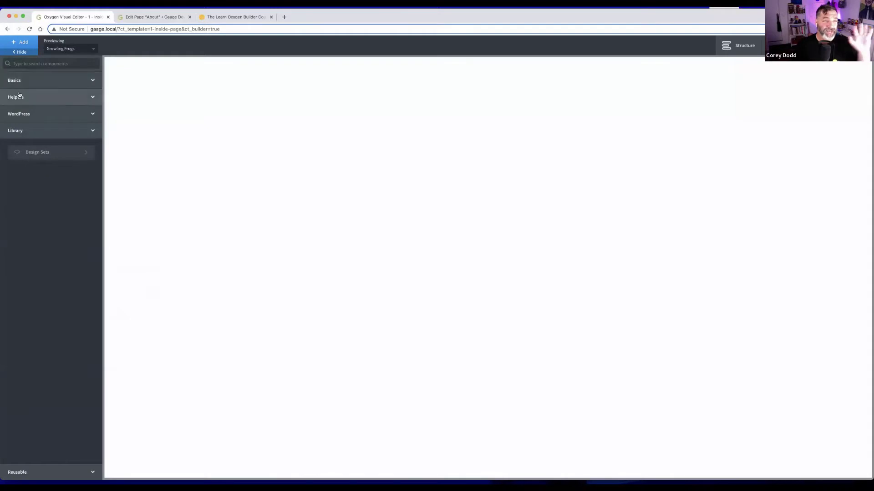
Add two sections to the Inside Page template, displaying the element structure alongside the canvas.
{"action": "left_click", "coordinate": [41, 84]}
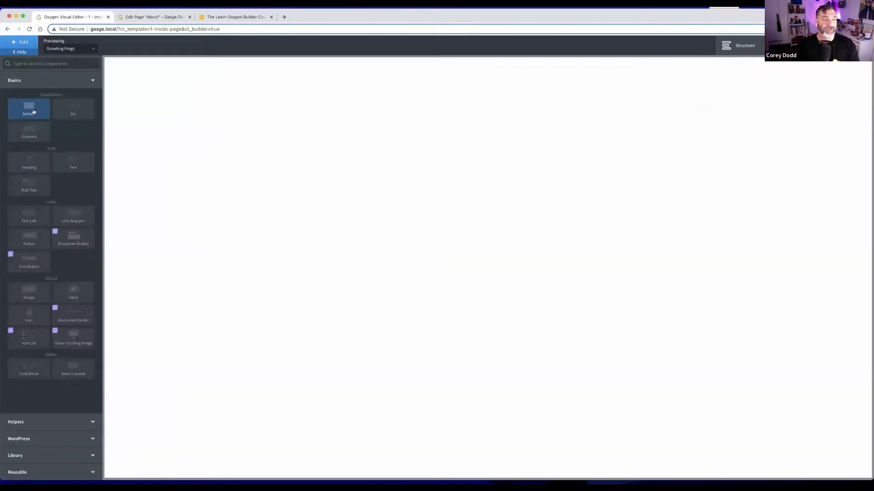
{"action": "left_click", "coordinate": [32, 112]}
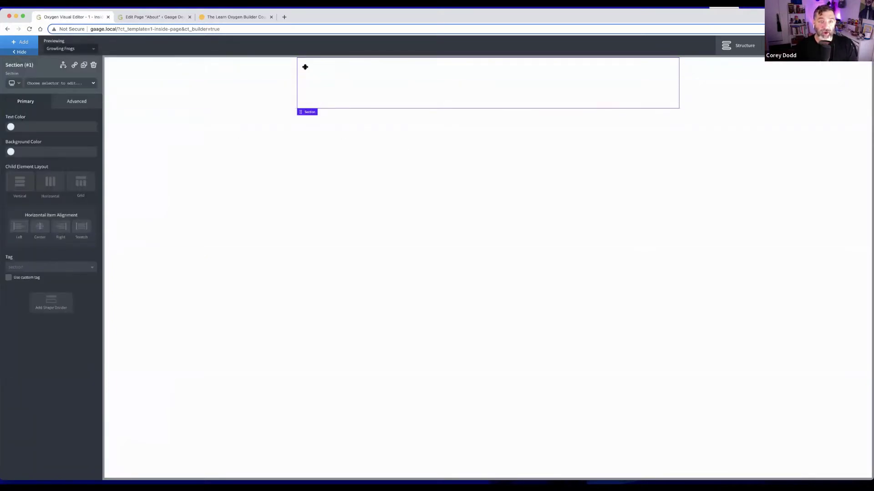
{"action": "left_click", "coordinate": [740, 49]}
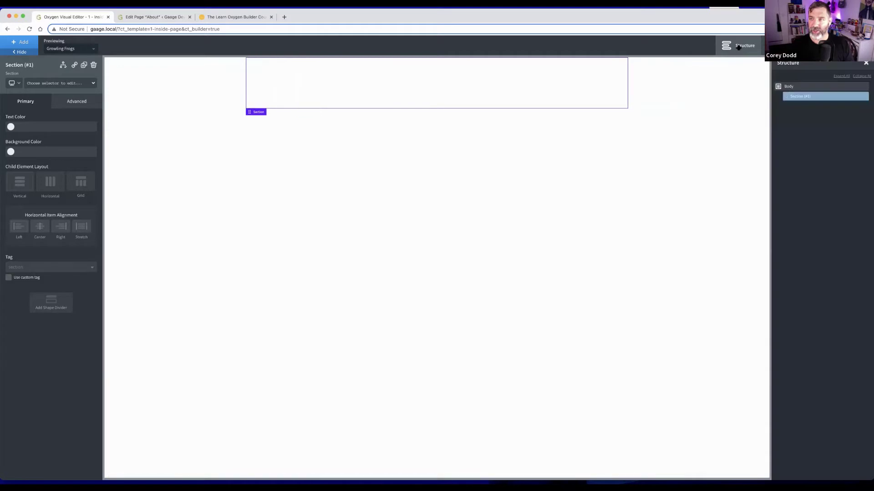
{"action": "left_click", "coordinate": [21, 42]}
{"action": "left_click", "coordinate": [28, 110]}
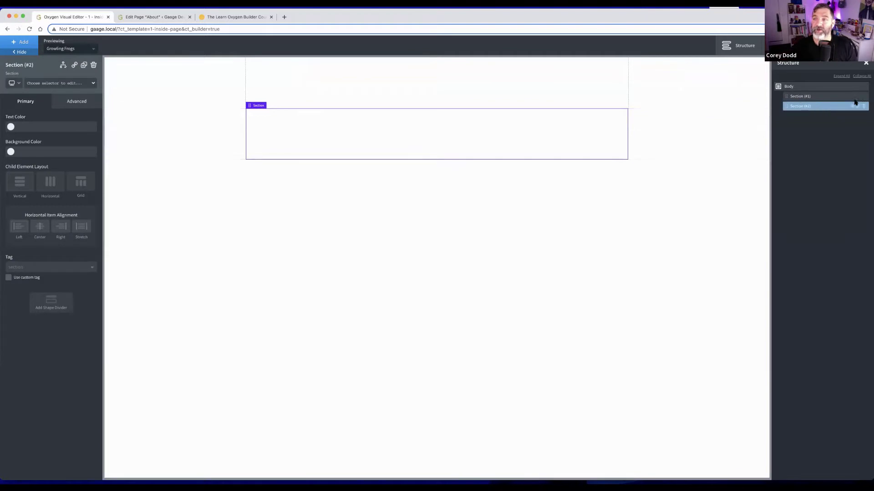
Add a heading inside the first section and show the heading's advanced styling categories.
{"action": "right_click", "coordinate": [829, 97]}
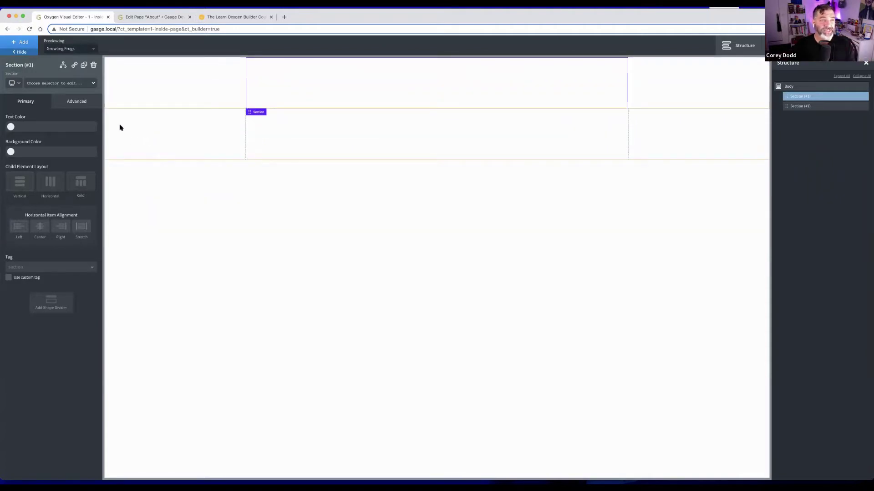
{"action": "left_click", "coordinate": [21, 44]}
{"action": "left_click", "coordinate": [29, 166]}
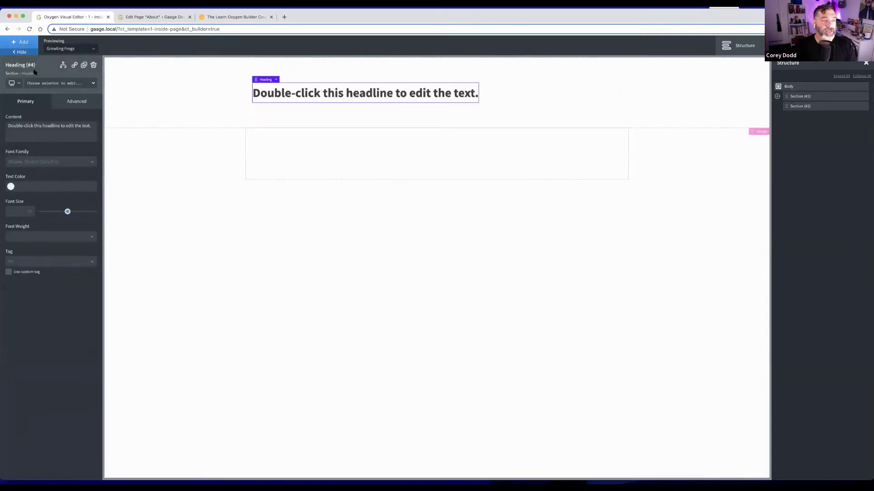
{"action": "left_click", "coordinate": [62, 106]}
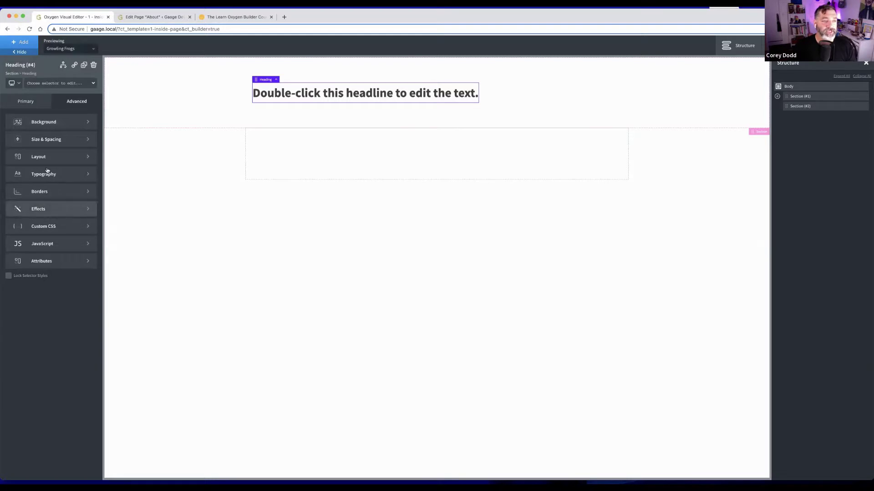
Open the site's global font styles and set the display font to Raleway.
{"action": "left_click", "coordinate": [28, 104]}
{"action": "left_click", "coordinate": [256, 120]}
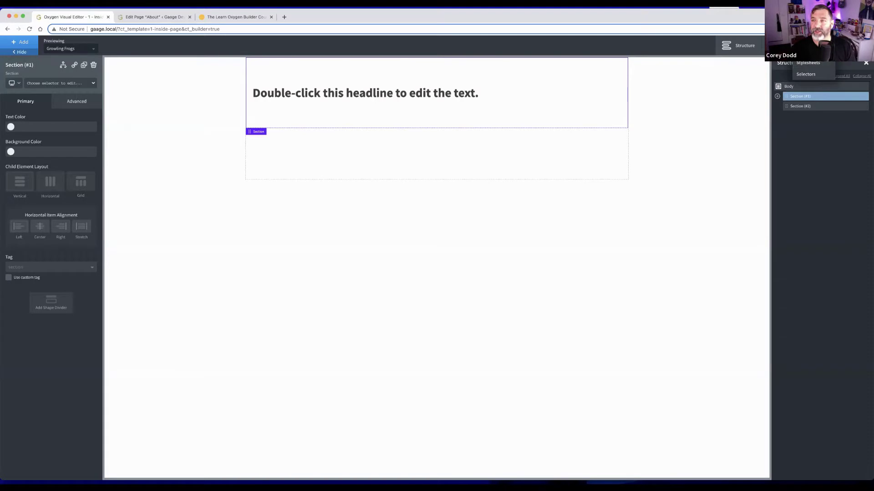
{"action": "left_click", "coordinate": [797, 45]}
{"action": "left_click", "coordinate": [811, 89]}
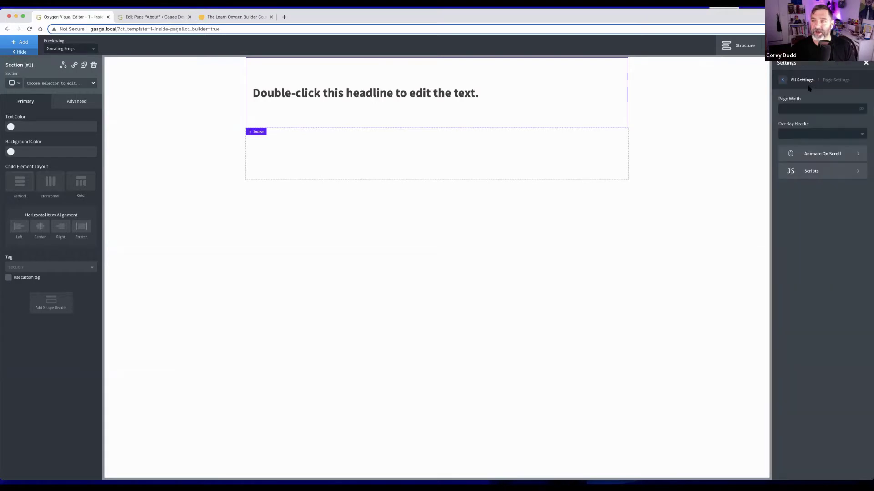
{"action": "left_click", "coordinate": [785, 81]}
{"action": "left_click", "coordinate": [815, 119]}
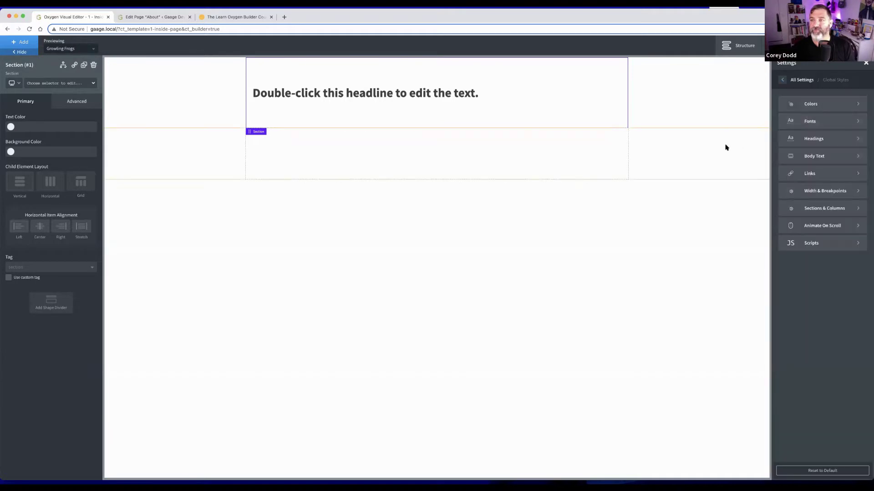
{"action": "left_click", "coordinate": [805, 122]}
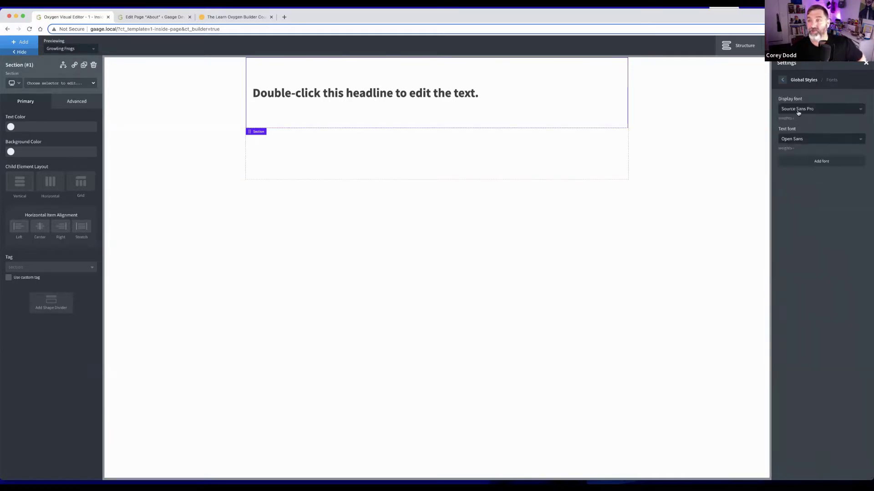
{"action": "left_click", "coordinate": [799, 110]}
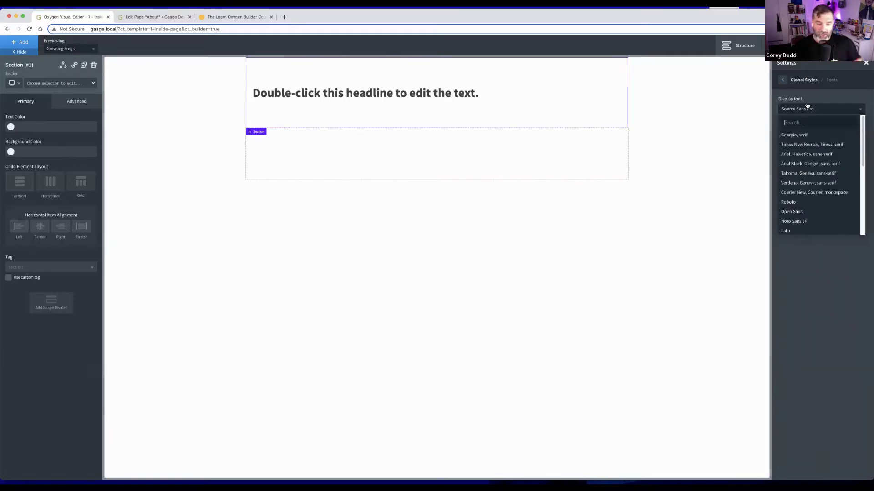
{"action": "type", "text": "Rale"}
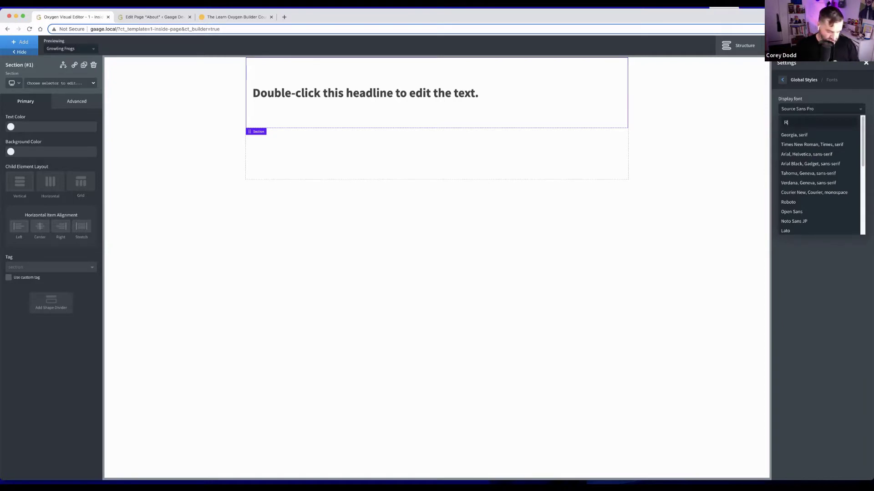
{"action": "left_click", "coordinate": [812, 135]}
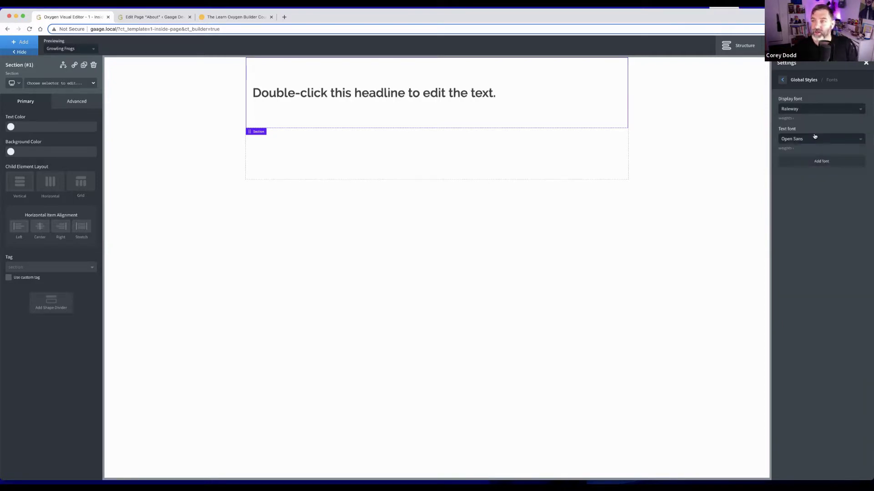
Set the global text font to Poppins.
{"action": "left_click", "coordinate": [808, 140]}
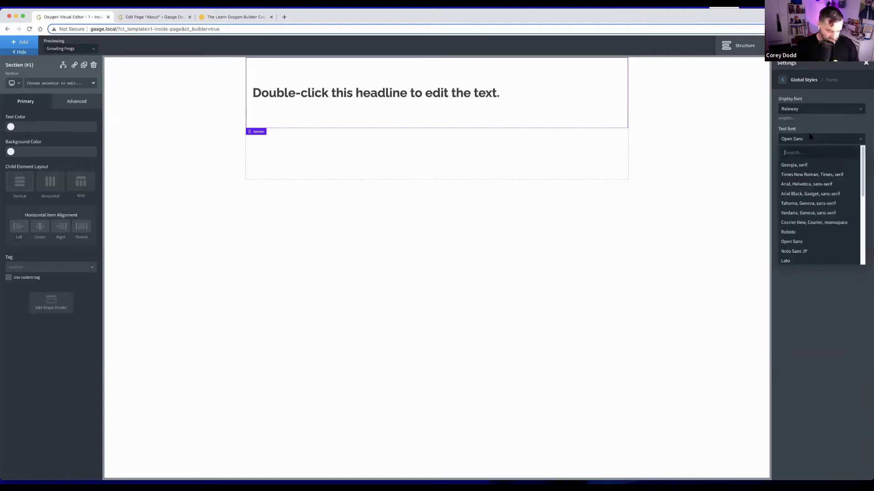
{"action": "type", "text": "Po"}
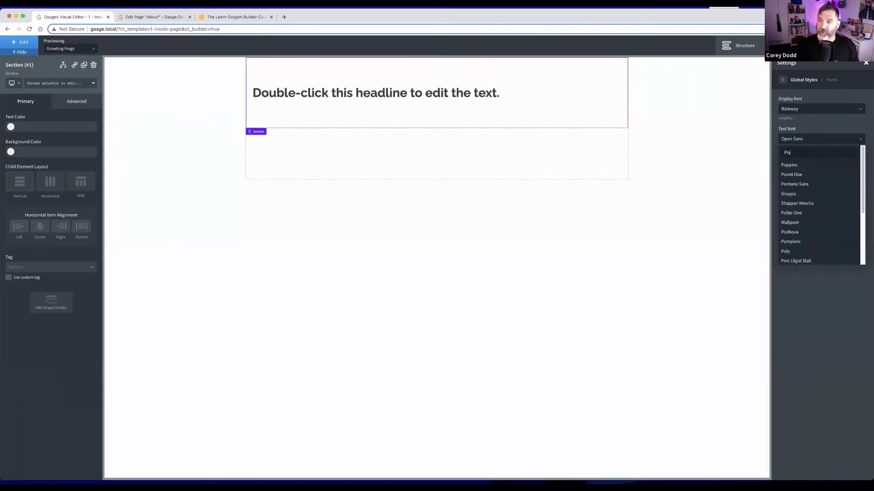
{"action": "left_click", "coordinate": [803, 166]}
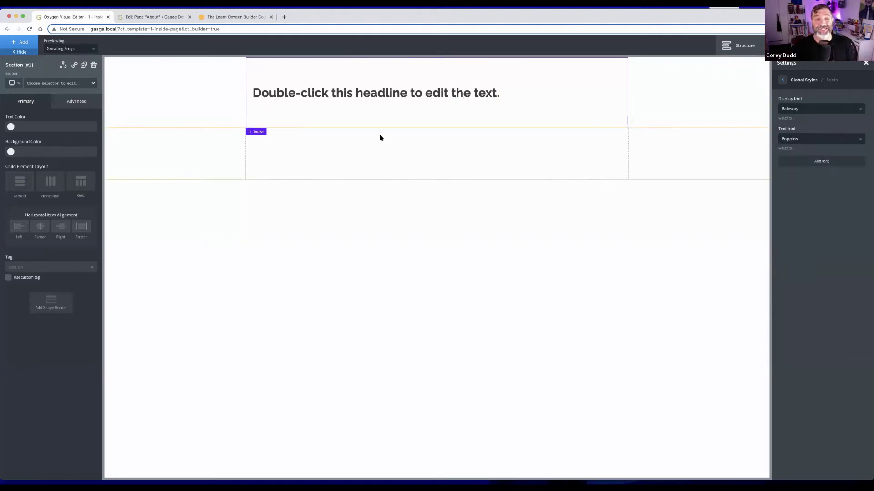
Select all of the heading's text and try Arial Black and Verdana as its font family.
{"action": "double_click", "coordinate": [395, 94]}
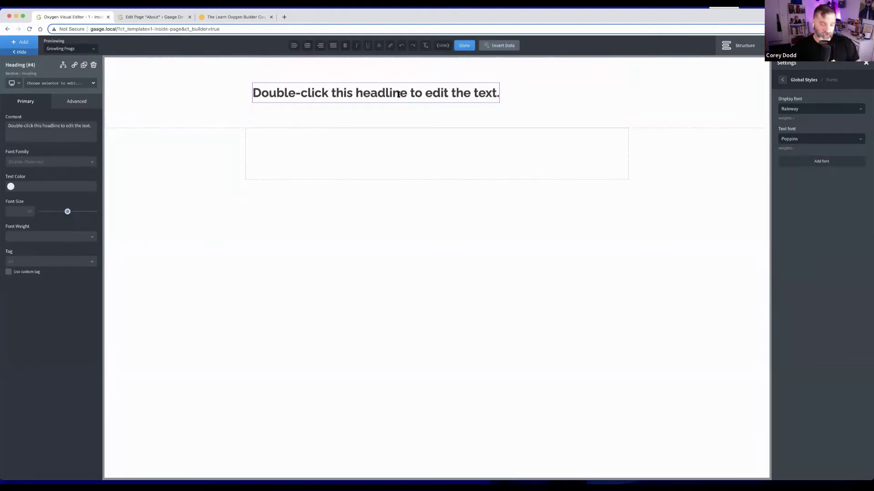
{"action": "key", "text": "super+a"}
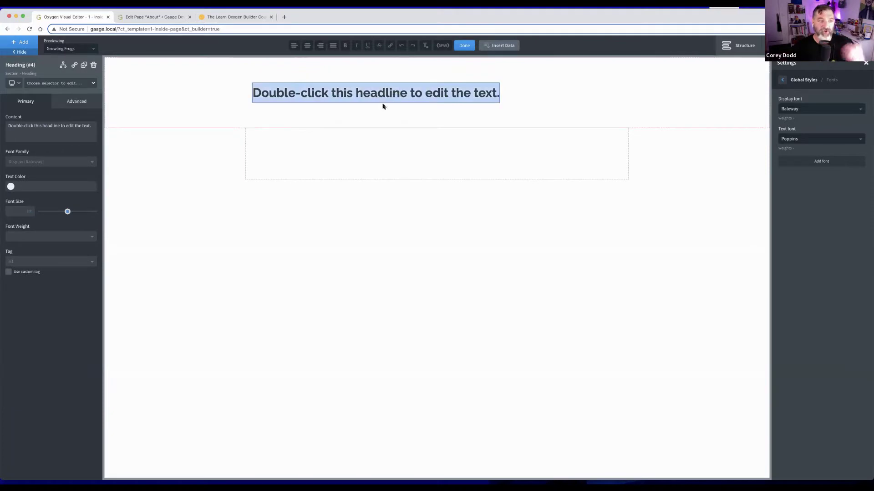
{"action": "left_click", "coordinate": [55, 165]}
{"action": "left_click", "coordinate": [35, 255]}
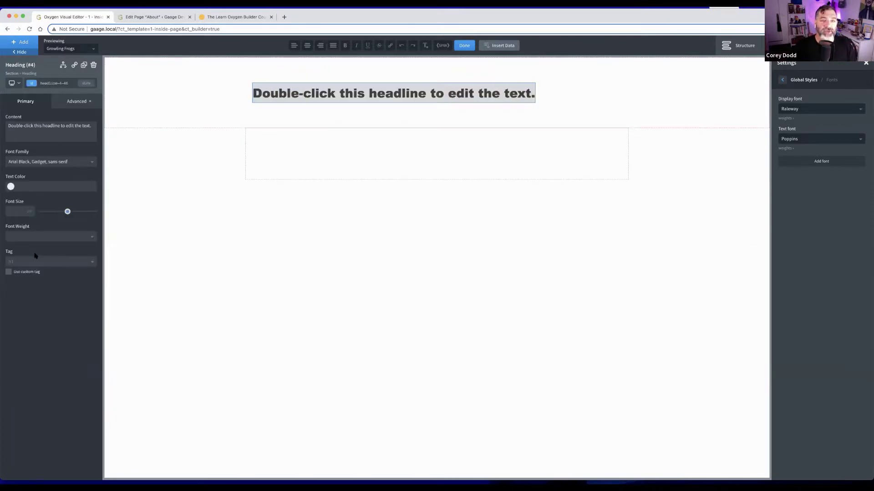
{"action": "left_click", "coordinate": [56, 164]}
{"action": "left_click", "coordinate": [28, 274]}
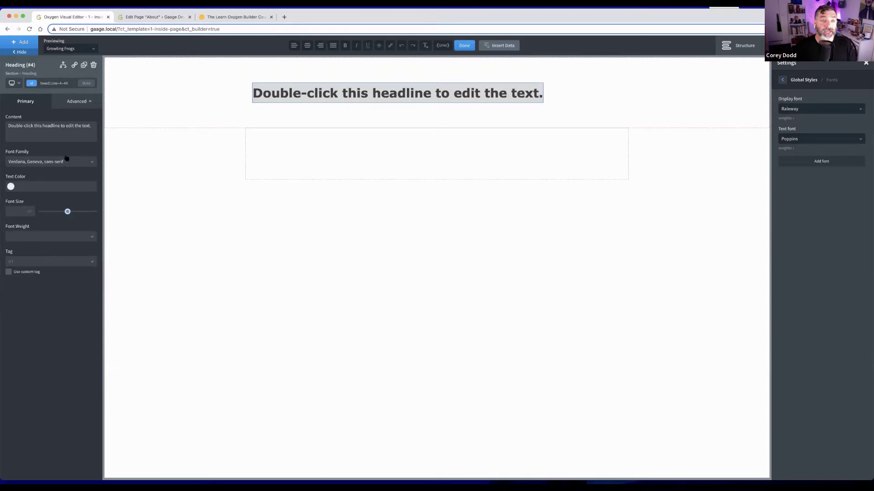
Set the heading's font family to the global Display (Raleway) font.
{"action": "left_click", "coordinate": [69, 164]}
{"action": "left_click", "coordinate": [44, 187]}
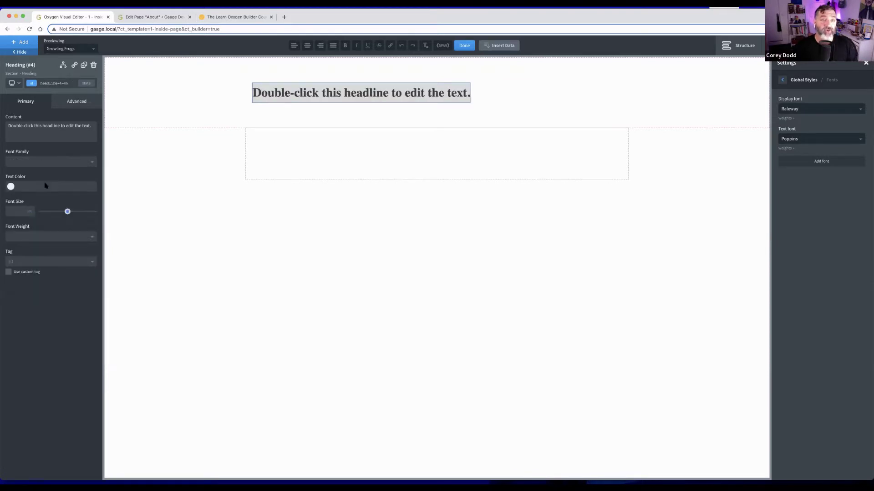
{"action": "left_click", "coordinate": [59, 168]}
{"action": "left_click", "coordinate": [45, 197]}
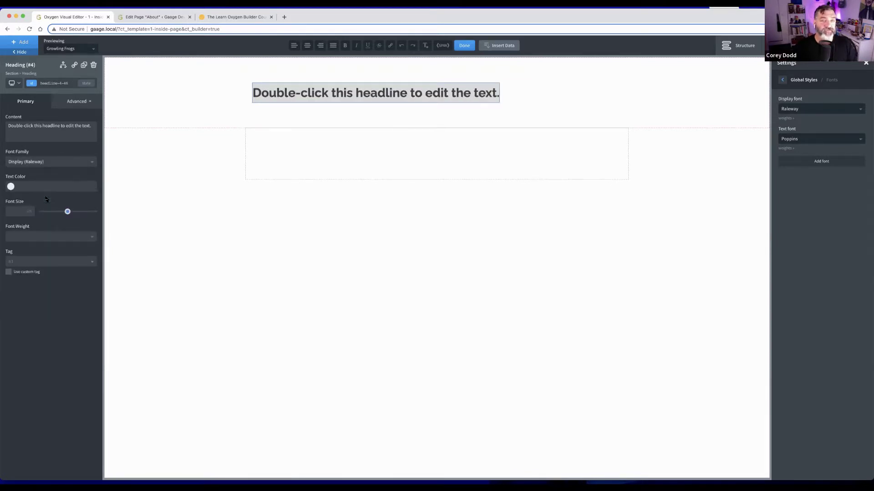
Define a new global color named highlight with the gold value #c0ac65 taken from the Gaage design in Adobe XD.
{"action": "left_click", "coordinate": [782, 81]}
{"action": "left_click", "coordinate": [814, 107]}
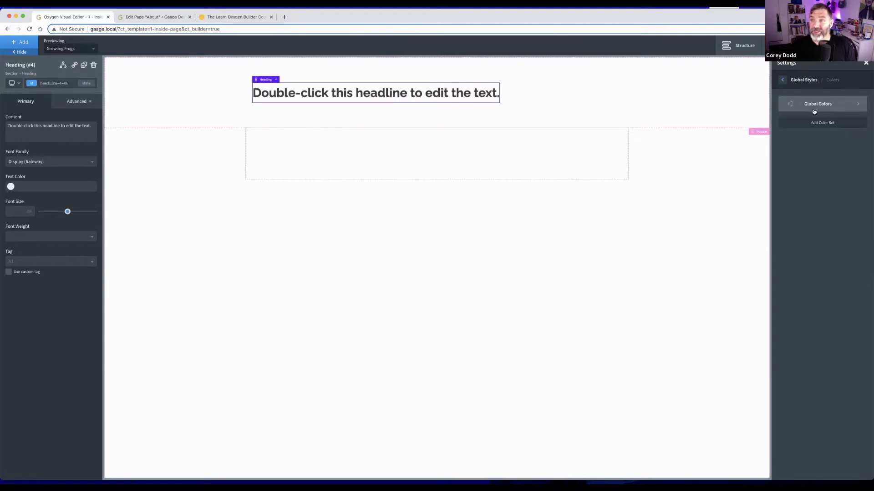
{"action": "left_click", "coordinate": [814, 105]}
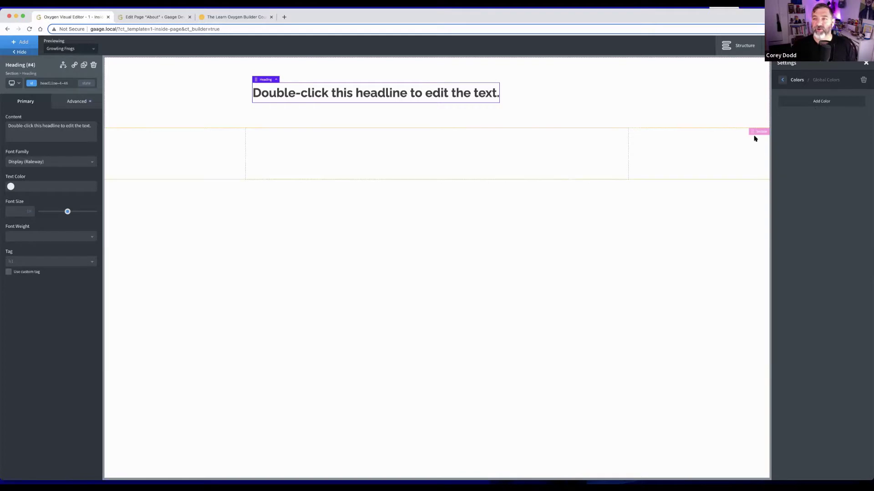
{"action": "left_click", "coordinate": [797, 106]}
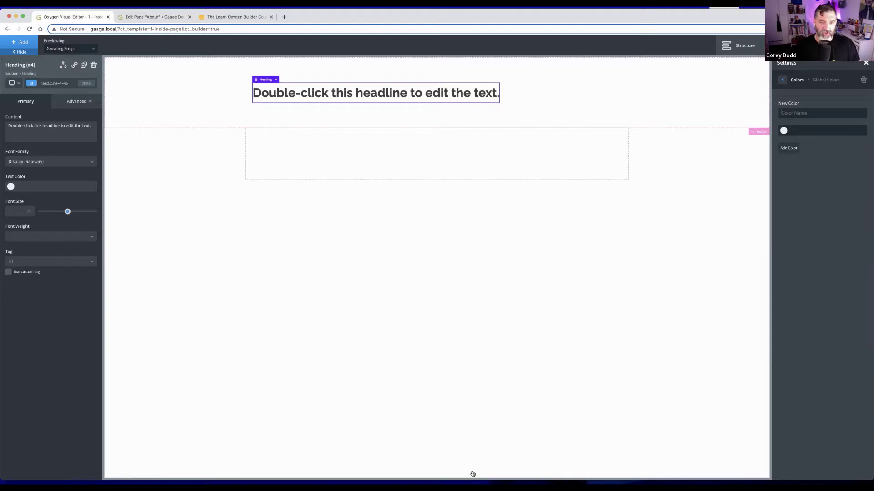
{"action": "key", "text": "super+Tab"}
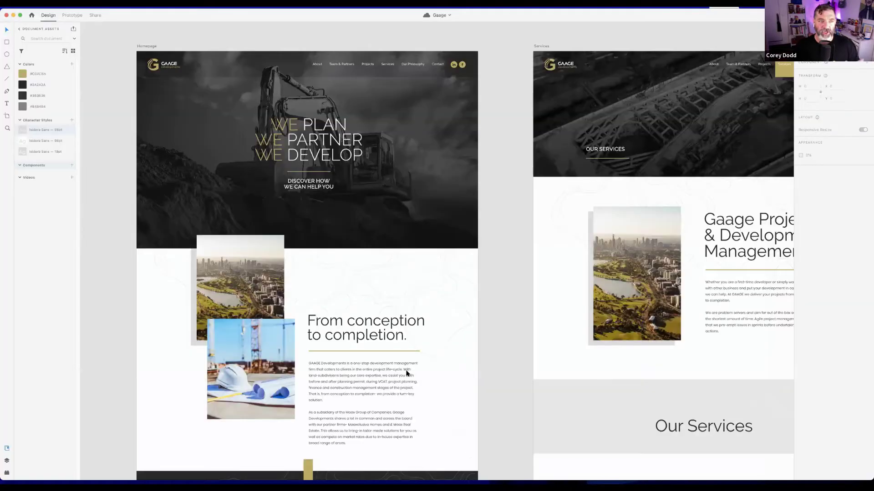
{"action": "double_click", "coordinate": [38, 74]}
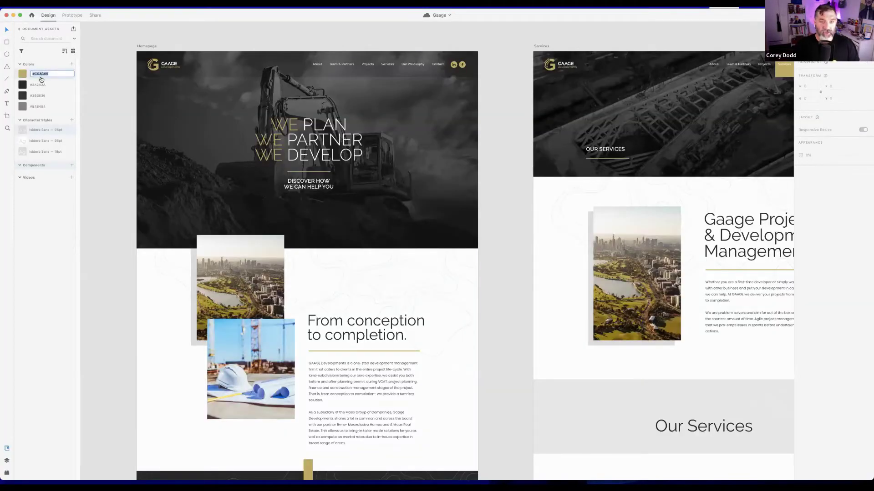
{"action": "key", "text": "super+Tab"}
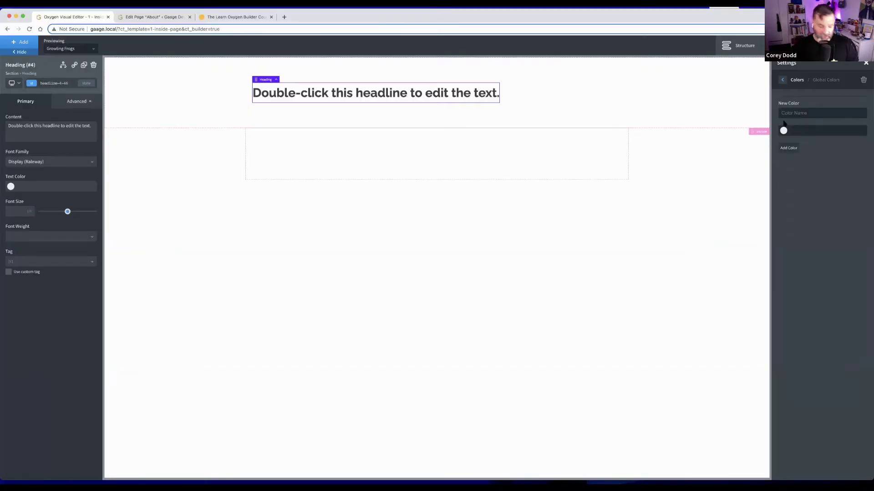
{"action": "type", "text": "highlight"}
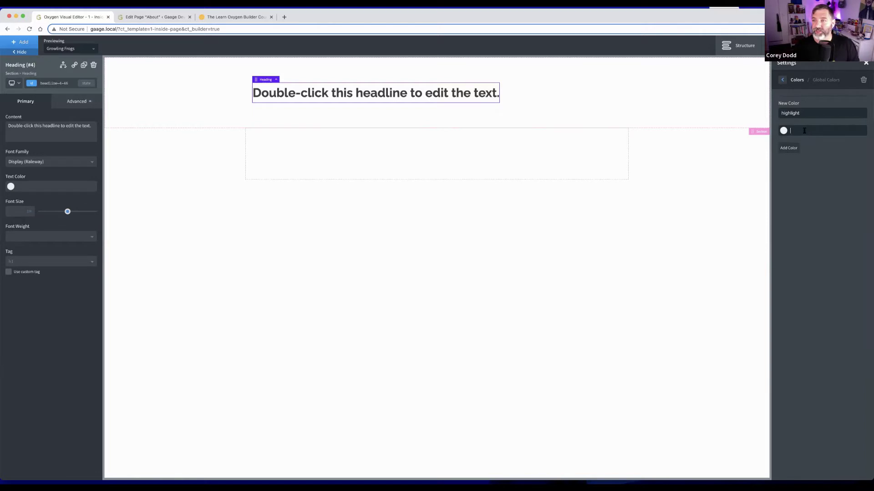
{"action": "type", "text": "#c0ac65"}
Save the highlight color and add a global color named Base with #2a2a2a, copied from the Gaage design in Adobe XD.
{"action": "key", "text": "super+Tab"}
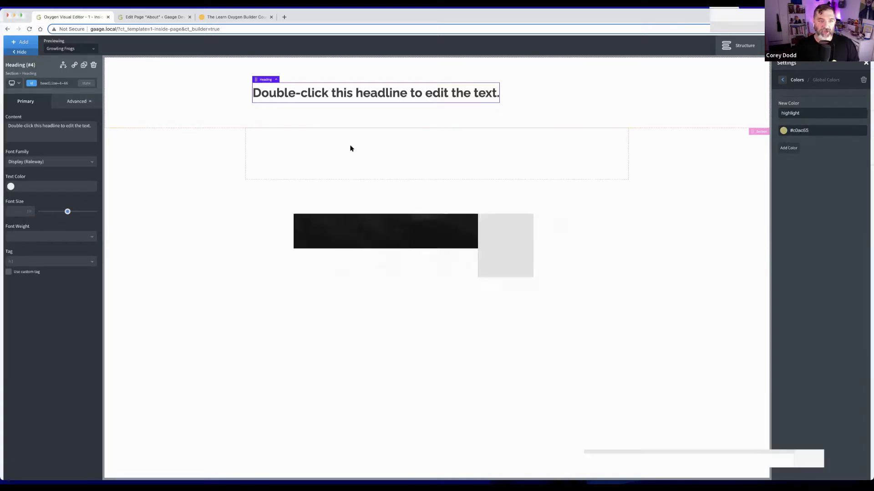
{"action": "double_click", "coordinate": [42, 85]}
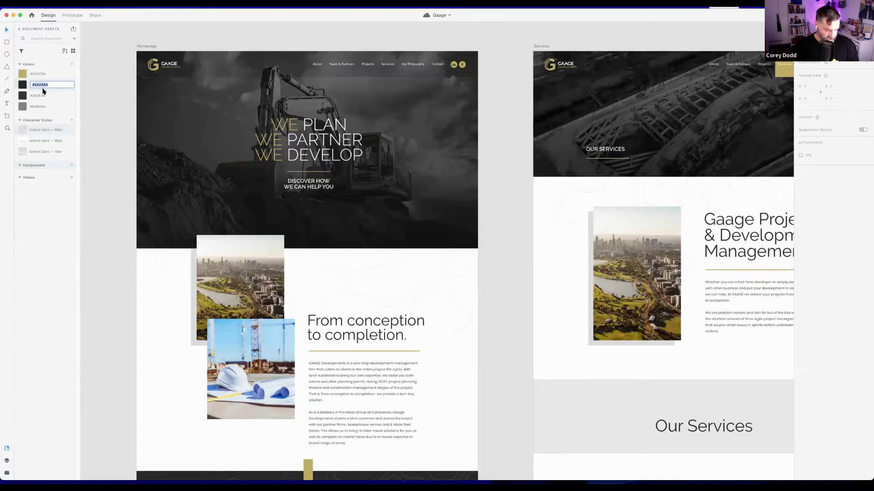
{"action": "key", "text": "super+Tab"}
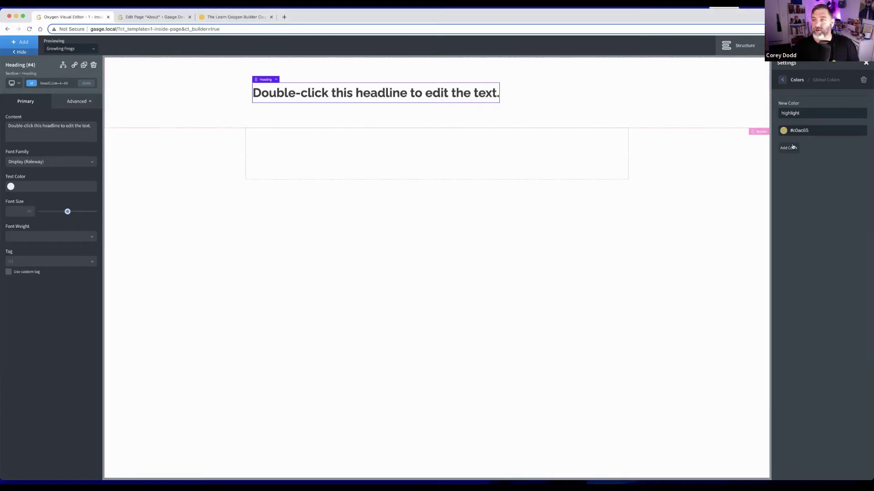
{"action": "left_click", "coordinate": [792, 146]}
{"action": "left_click", "coordinate": [798, 128]}
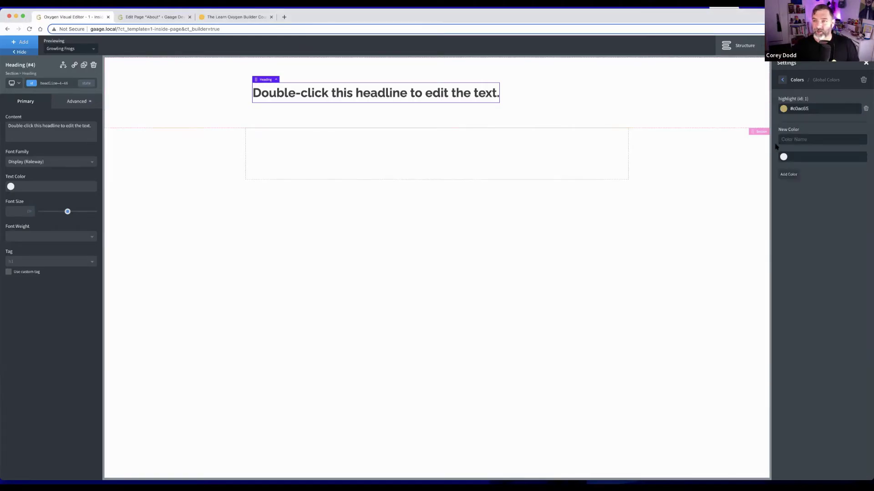
{"action": "type", "text": "Base"}
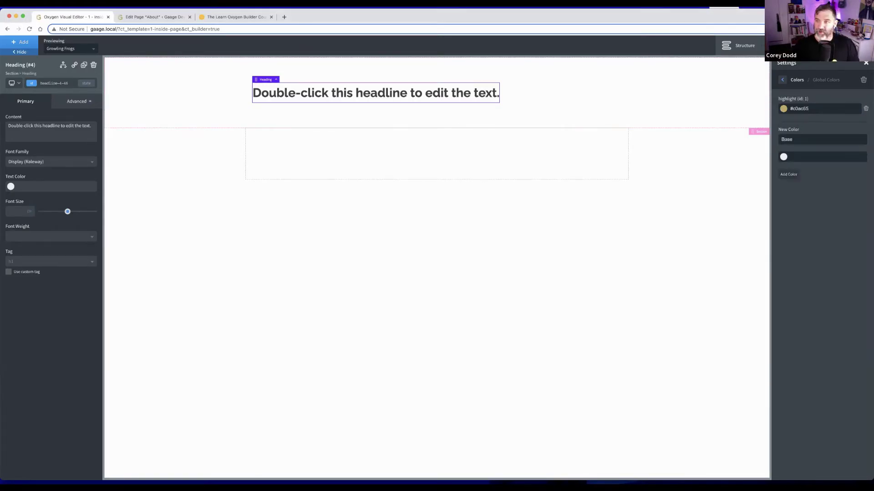
{"action": "left_click", "coordinate": [808, 157]}
{"action": "type", "text": "#2a2a2a"}
{"action": "left_click", "coordinate": [789, 174]}
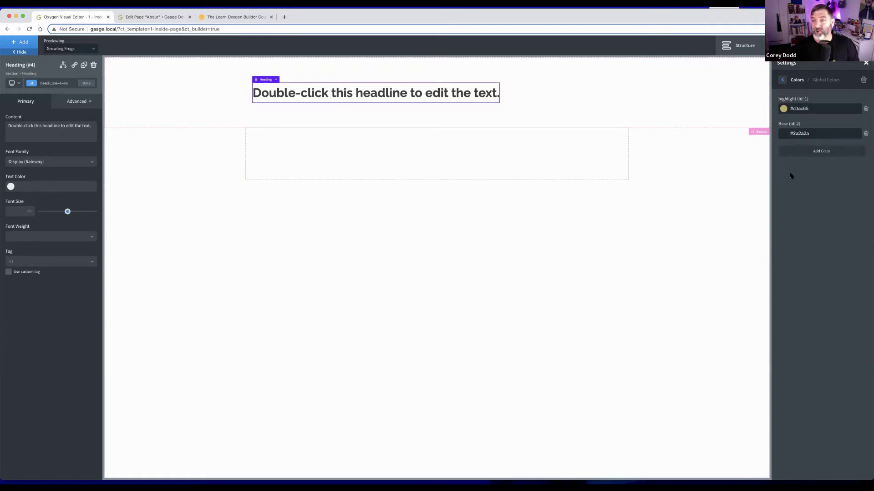
Add a global color named Mid with #363636, copied from the third color of the Gaage design in Adobe XD.
{"action": "left_click", "coordinate": [799, 153]}
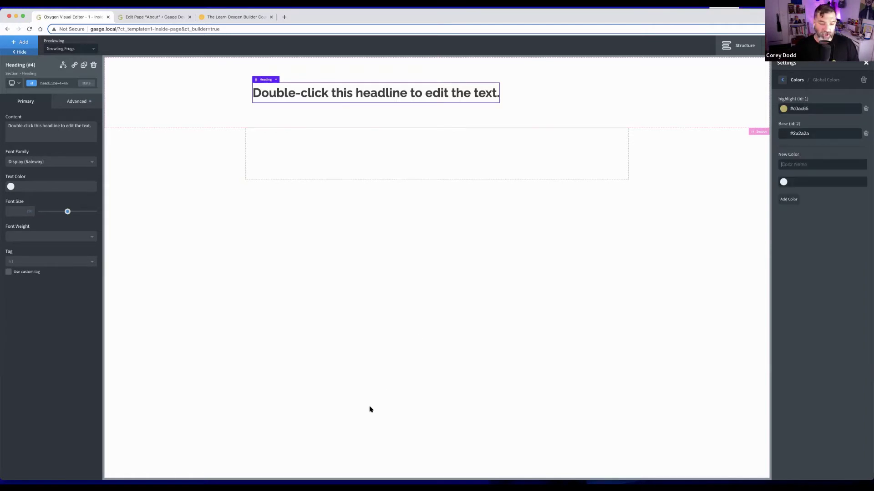
{"action": "key", "text": "super+Tab"}
{"action": "double_click", "coordinate": [45, 96]}
{"action": "key", "text": "super+c"}
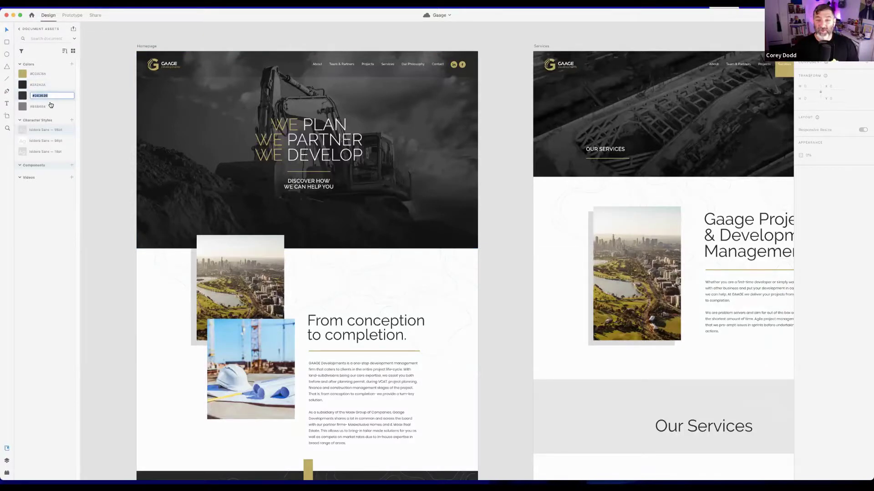
{"action": "key", "text": "super+Tab"}
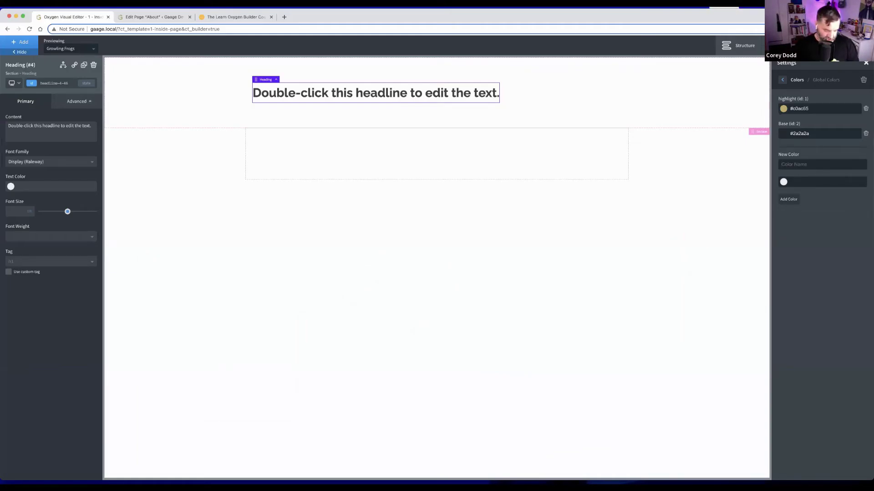
{"action": "type", "text": "Mid"}
{"action": "left_click", "coordinate": [796, 182]}
{"action": "key", "text": "super+v"}
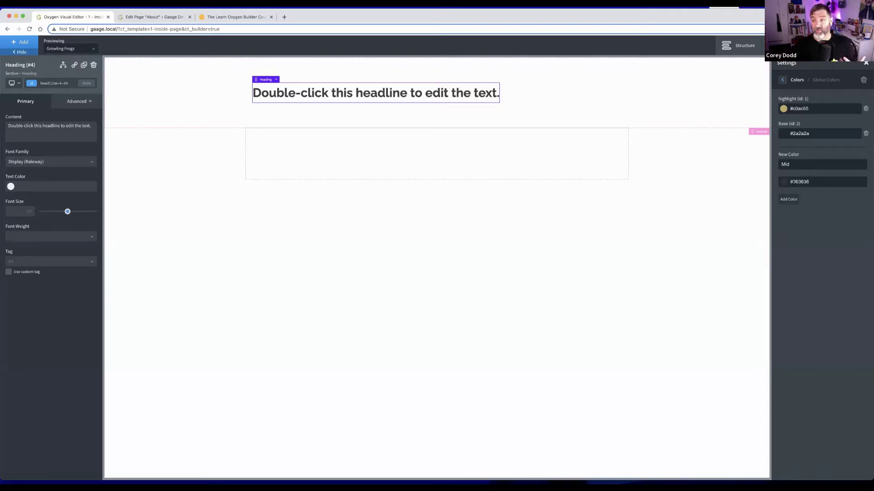
{"action": "key", "text": "Return"}
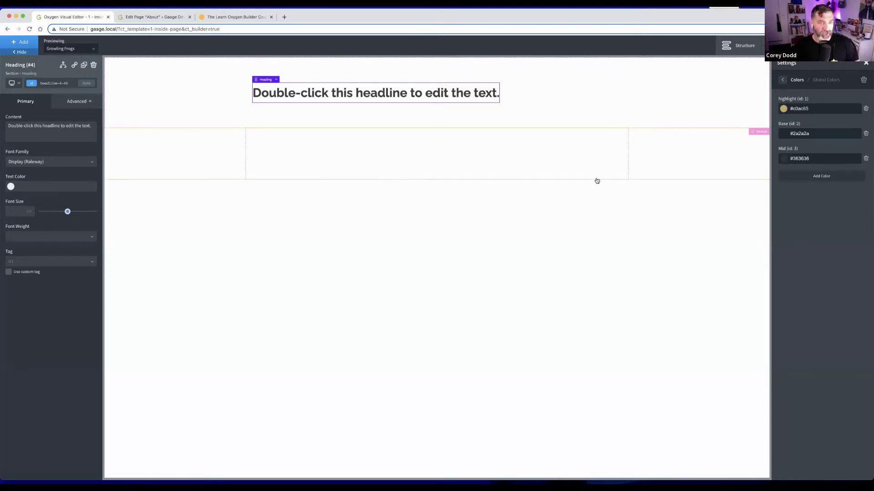
Add a global color named Light with #848484, copied from the fourth color of the Gaage design in Adobe XD.
{"action": "key", "text": "super+Tab"}
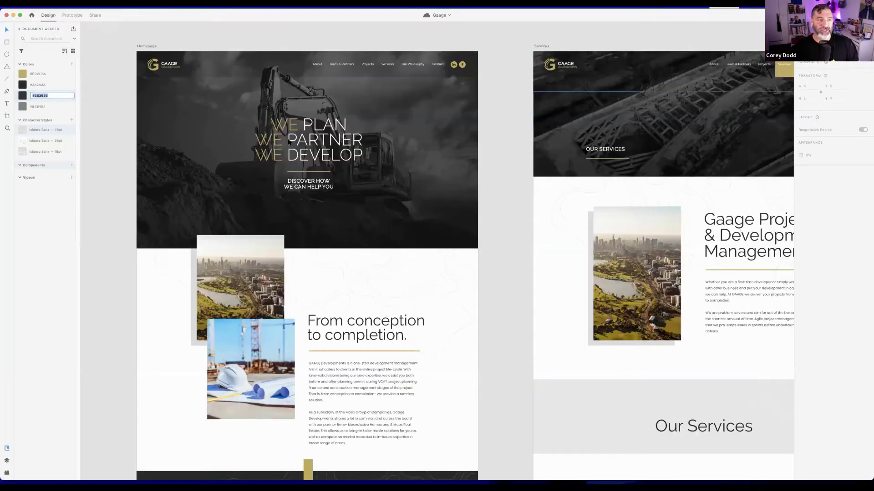
{"action": "double_click", "coordinate": [40, 107]}
{"action": "key", "text": "super+c"}
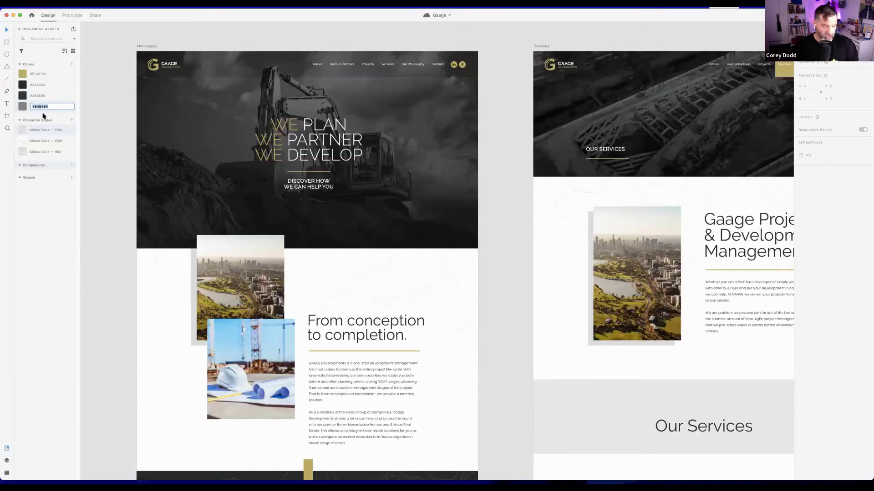
{"action": "key", "text": "super+Tab"}
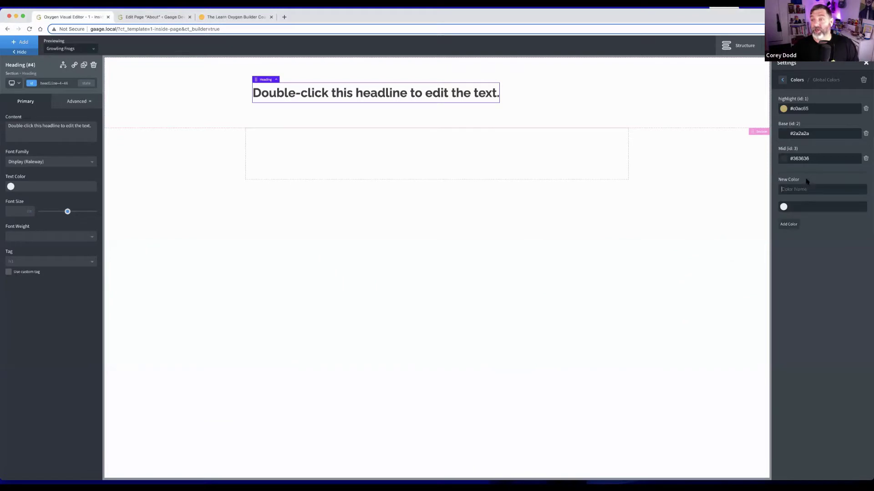
{"action": "left_click", "coordinate": [804, 190]}
{"action": "type", "text": "Light"}
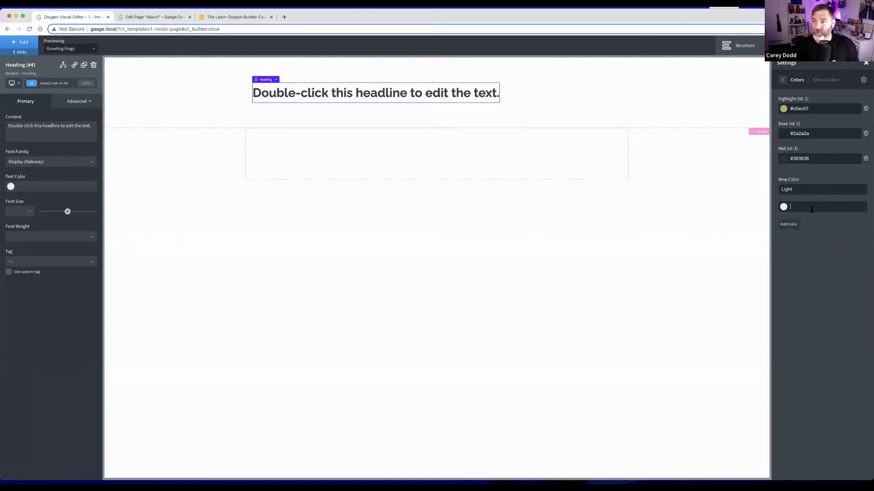
{"action": "key", "text": "super+v"}
{"action": "left_click", "coordinate": [789, 224]}
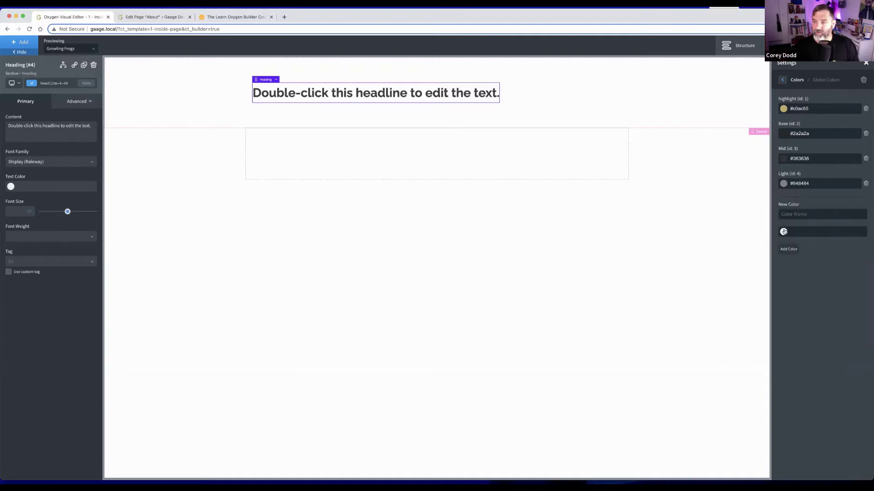
Add a global color named White with the value #ffffff.
{"action": "left_click", "coordinate": [784, 233]}
{"action": "left_click", "coordinate": [785, 243]}
{"action": "left_click", "coordinate": [793, 214]}
{"action": "type", "text": "White"}
{"action": "key", "text": "Return"}
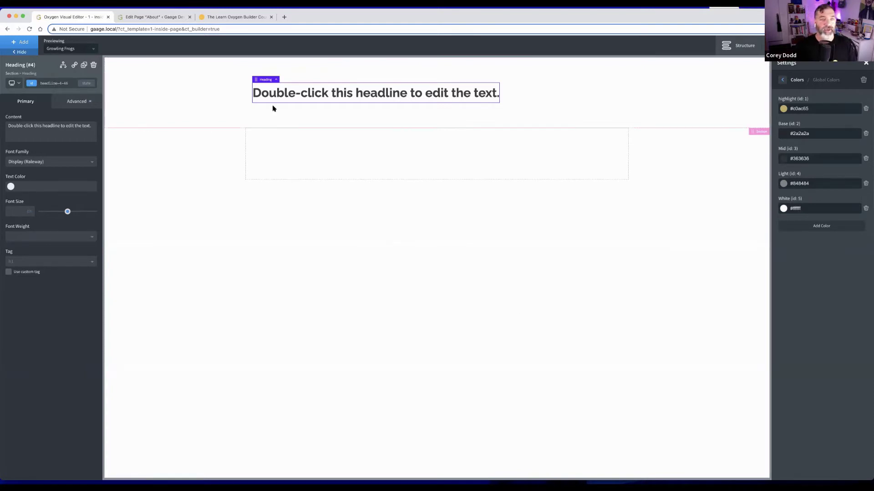
Set the heading section's background to the global highlight color and its text to the global White color, leaving the global colors settings.
{"action": "left_click", "coordinate": [287, 119]}
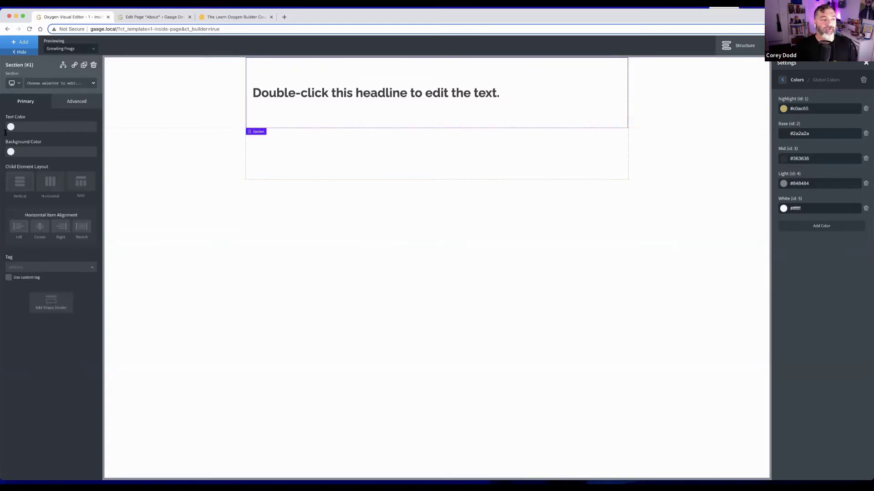
{"action": "left_click", "coordinate": [11, 151]}
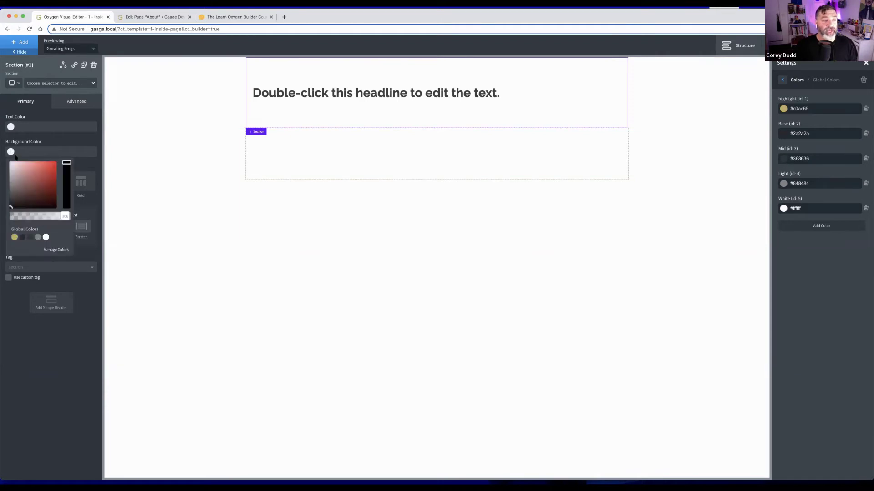
{"action": "left_click", "coordinate": [14, 237]}
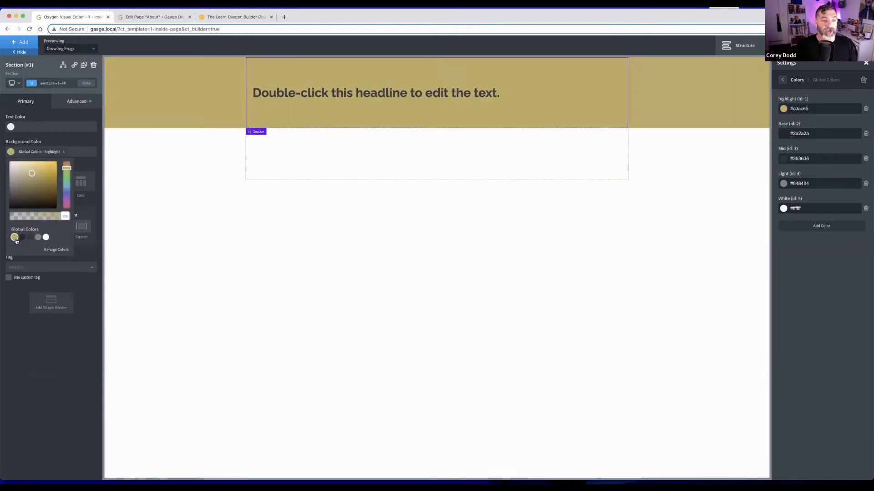
{"action": "left_click", "coordinate": [12, 128]}
{"action": "left_click", "coordinate": [45, 214]}
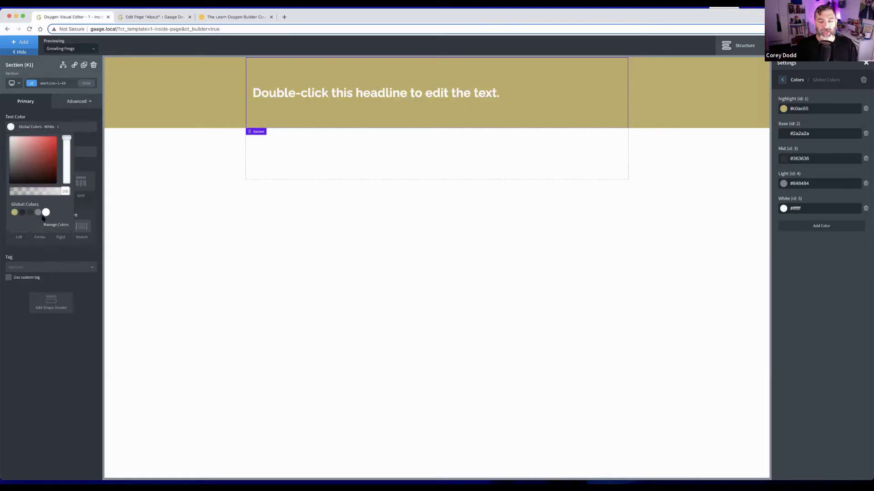
{"action": "left_click", "coordinate": [65, 117]}
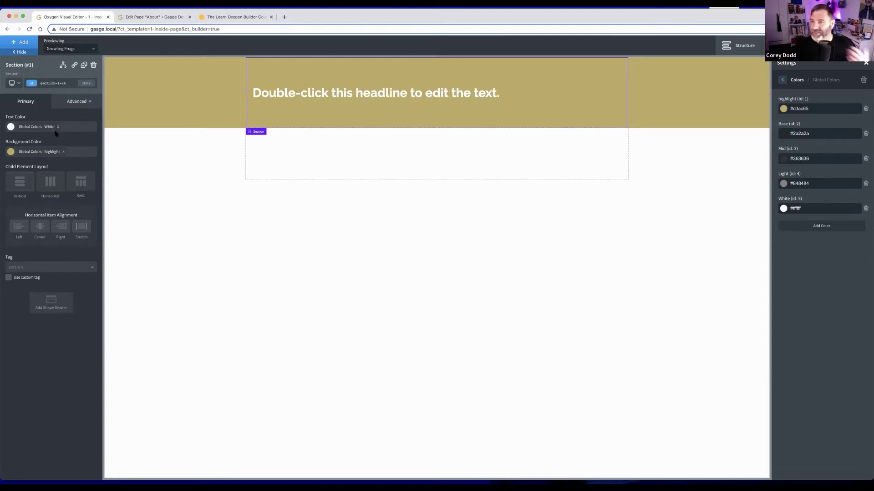
{"action": "left_click", "coordinate": [783, 81]}
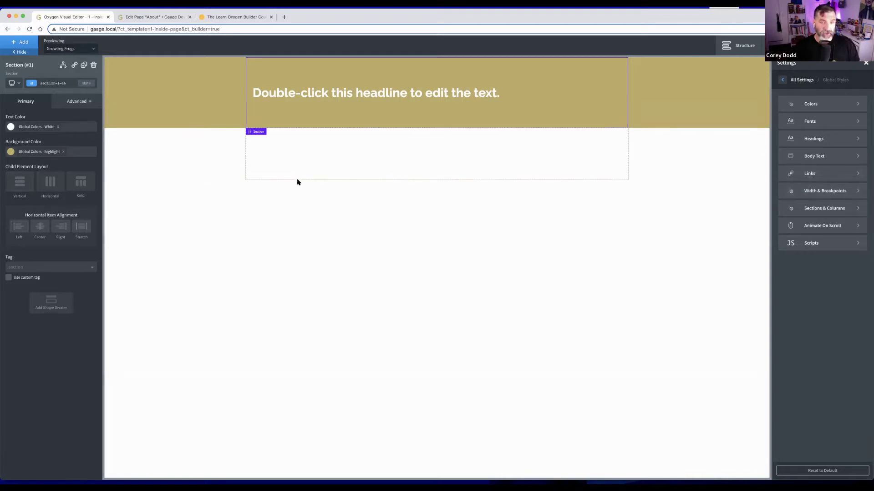
Switch to Adobe XD and review the header banners of the inside pages in the Gaage design.
{"action": "key", "text": "super+Tab"}
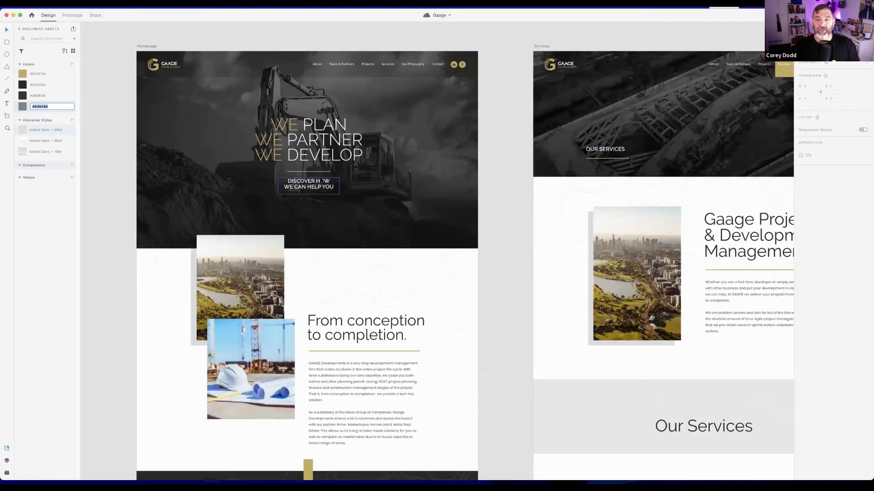
{"action": "left_click_drag", "start_coordinate": [606, 158], "coordinate": [466, 146]}
{"action": "key", "text": "super+z"}
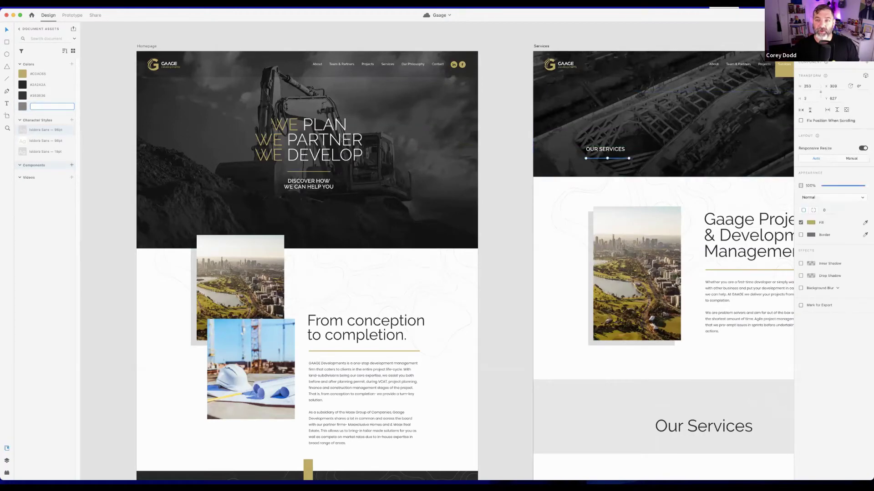
{"action": "scroll", "coordinate": [460, 262], "scroll_direction": "right", "scroll_amount": 1}
{"action": "scroll", "coordinate": [459, 262], "scroll_direction": "right", "scroll_amount": 10}
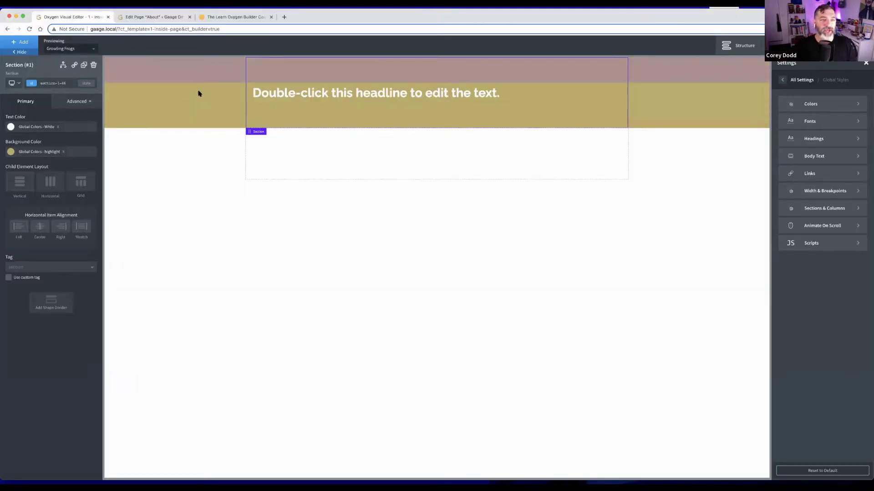
In the Oxygen editor, replace the heading section's background color with the global Base color.
{"action": "left_click", "coordinate": [64, 152]}
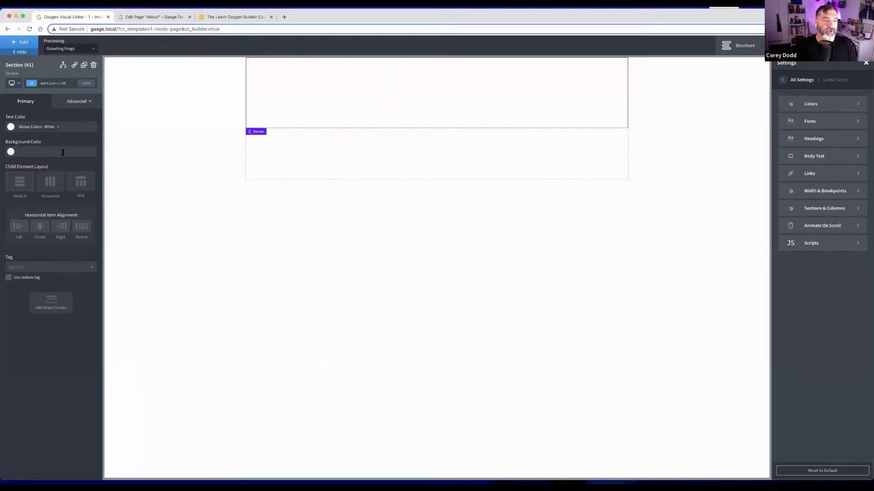
{"action": "left_click", "coordinate": [11, 152]}
{"action": "left_click", "coordinate": [22, 237]}
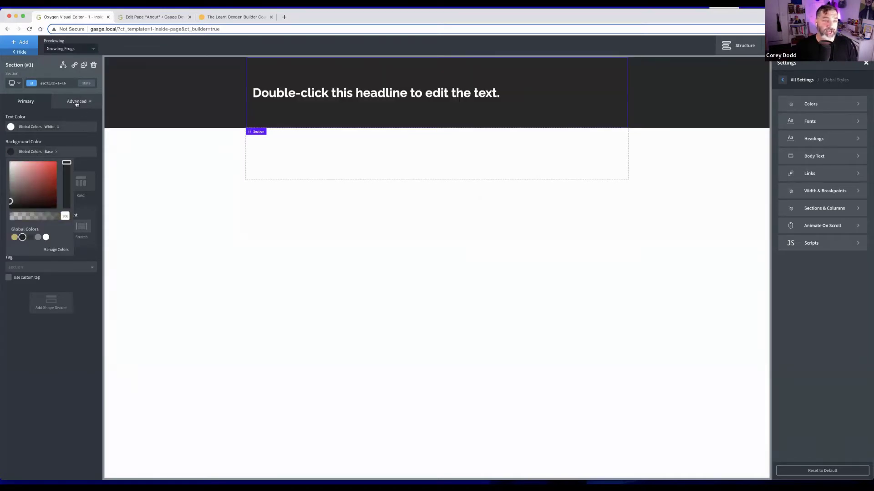
Give the heading section the inside.png background image from the media library and set its background size to cover.
{"action": "left_click", "coordinate": [76, 102]}
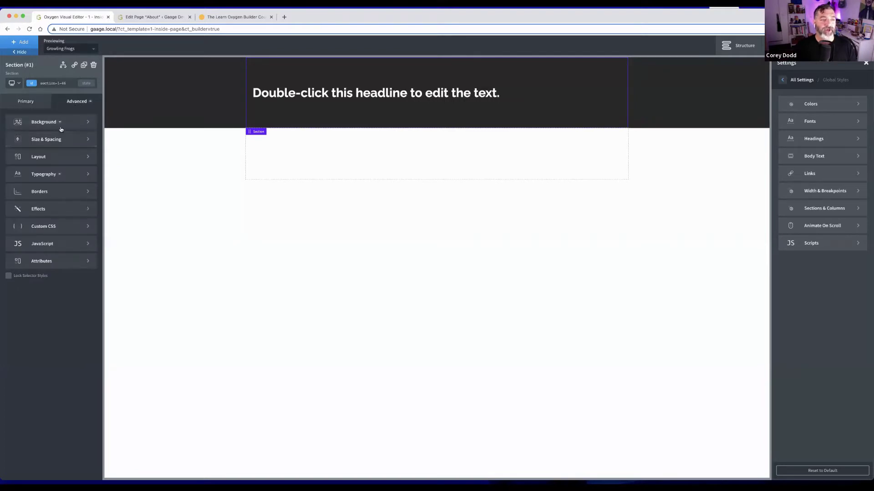
{"action": "left_click", "coordinate": [63, 127]}
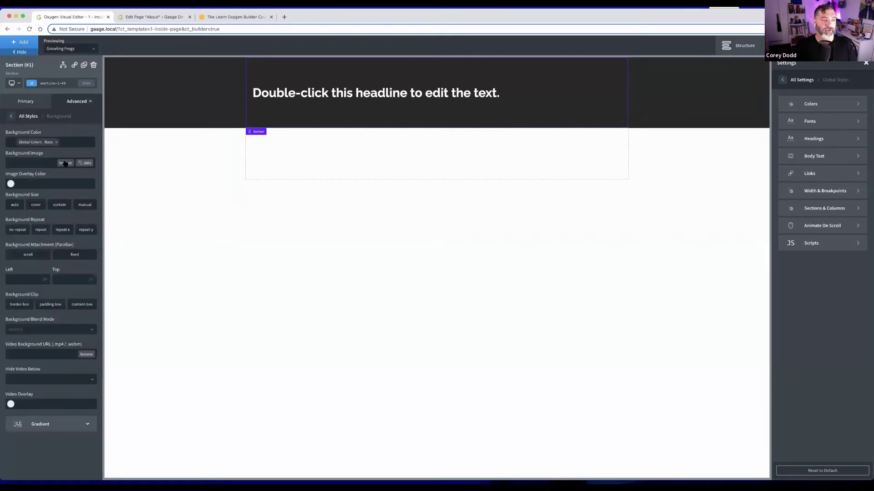
{"action": "left_click", "coordinate": [66, 163]}
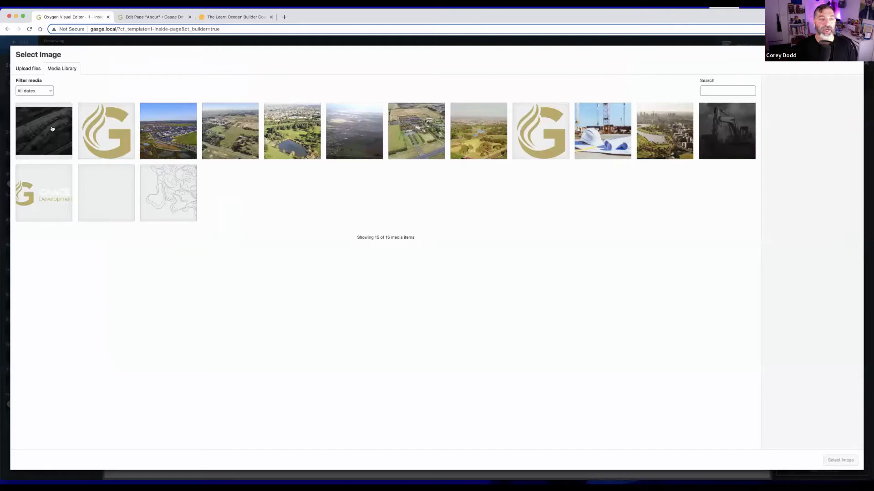
{"action": "left_click", "coordinate": [54, 136]}
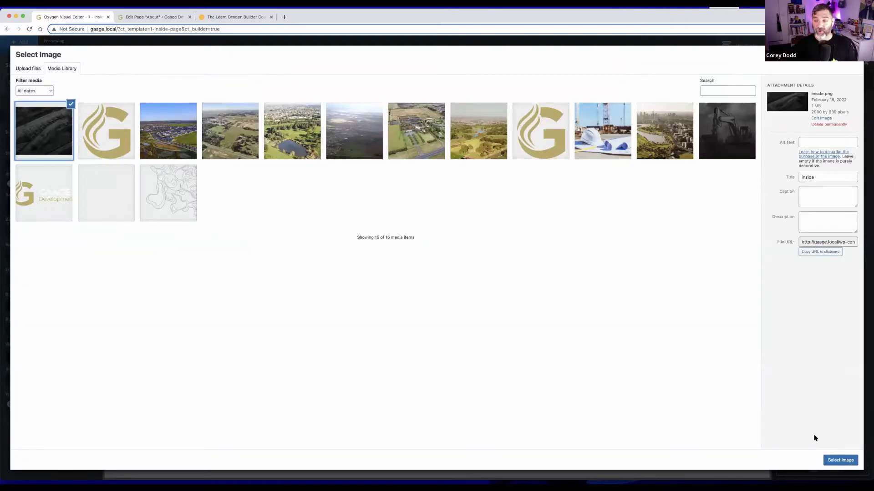
{"action": "left_click", "coordinate": [837, 461]}
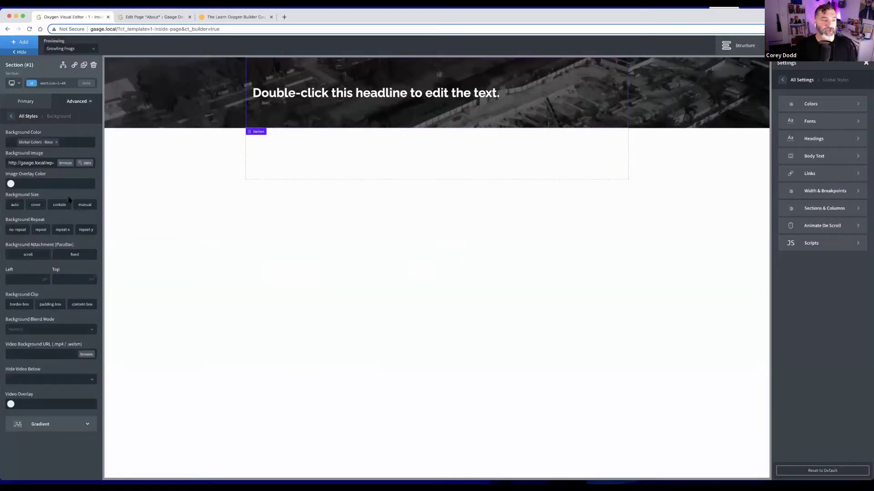
{"action": "left_click", "coordinate": [38, 205]}
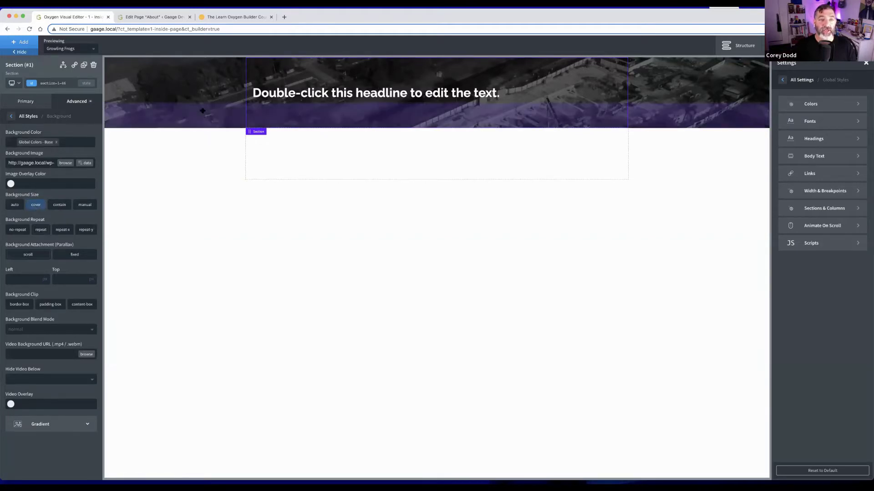
Enlarge the heading section's padding directly on the canvas to about 185 px above and 165 px below the heading.
{"action": "left_click_drag", "start_coordinate": [203, 127], "coordinate": [193, 169]}
{"action": "left_click_drag", "start_coordinate": [214, 89], "coordinate": [211, 120]}
{"action": "left_click_drag", "start_coordinate": [276, 164], "coordinate": [276, 151]}
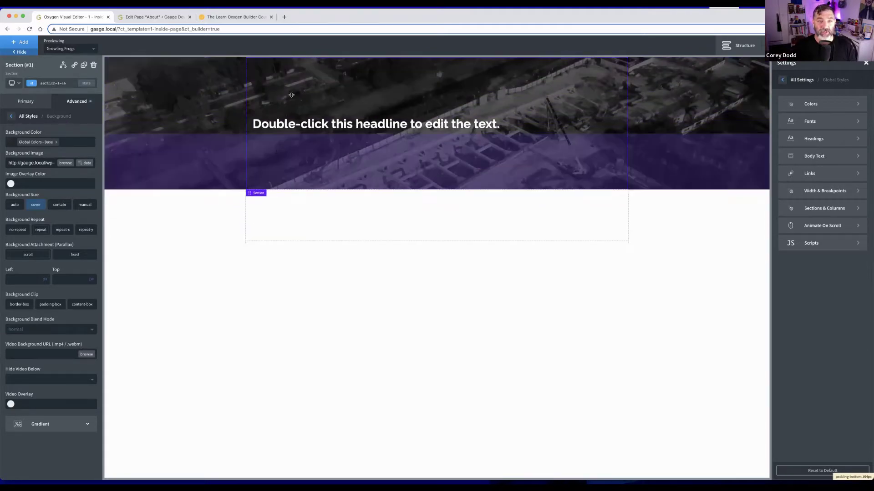
{"action": "mouse_move", "coordinate": [288, 88]}
{"action": "left_mouse_down"}
{"action": "mouse_move", "coordinate": [282, 111]}
{"action": "mouse_move", "coordinate": [279, 95]}
{"action": "left_mouse_up"}
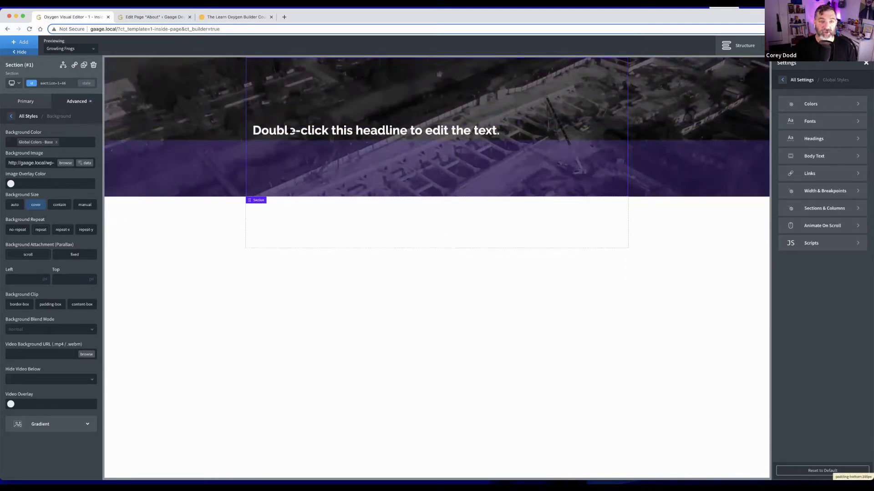
Set the heading section's top and bottom container padding to 150 px each.
{"action": "left_click", "coordinate": [11, 117]}
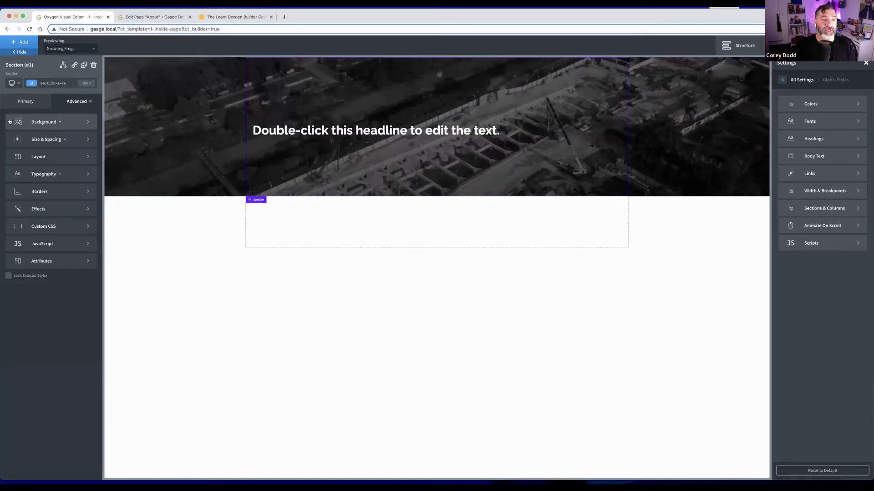
{"action": "left_click", "coordinate": [49, 139]}
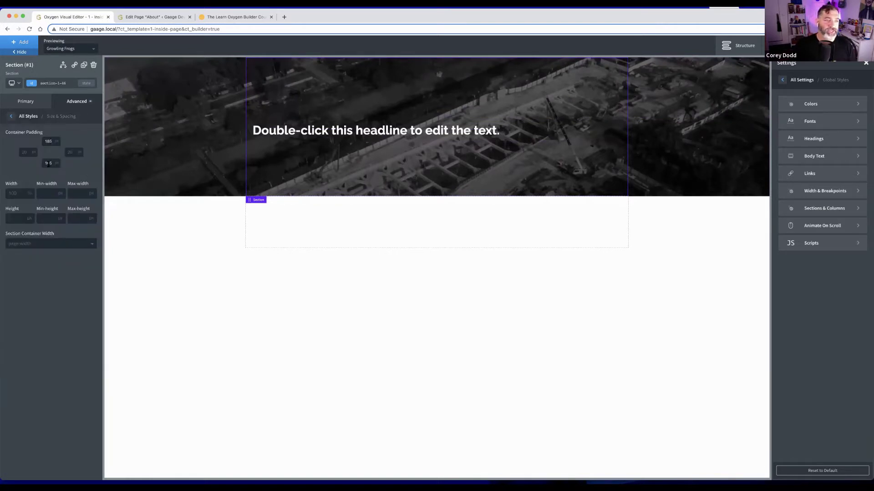
{"action": "double_click", "coordinate": [48, 141]}
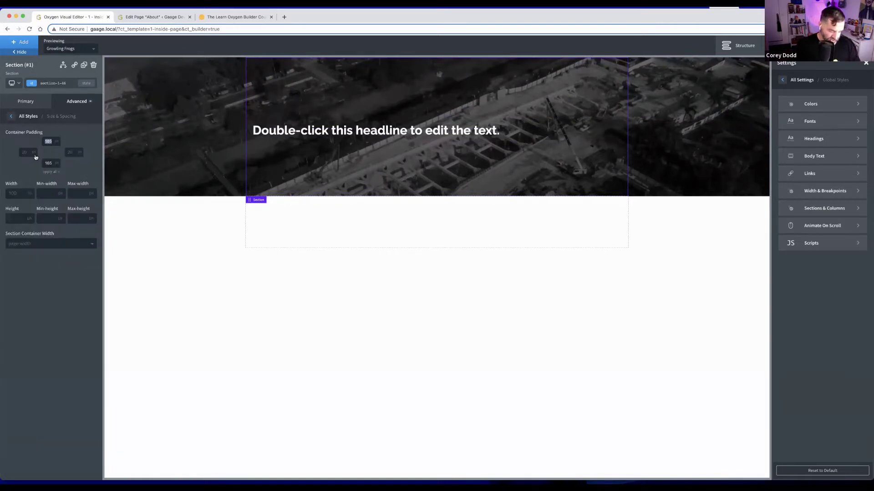
{"action": "type", "text": "150"}
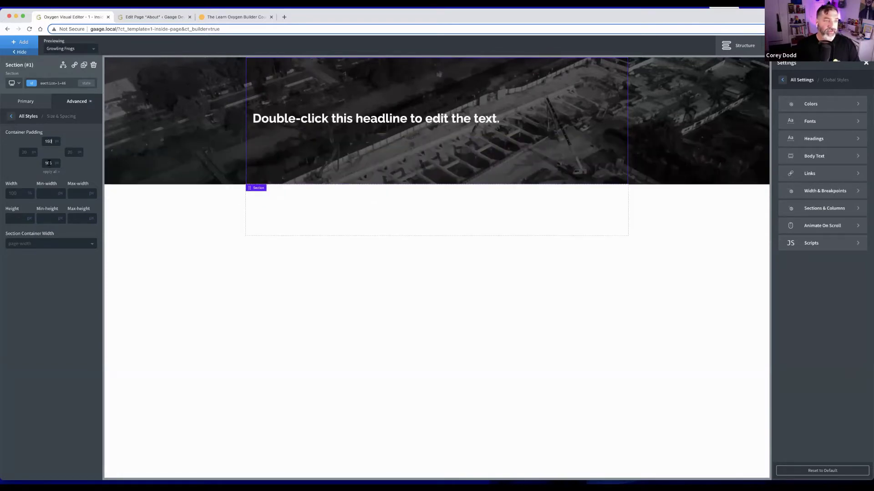
{"action": "double_click", "coordinate": [49, 163]}
{"action": "type", "text": "150"}
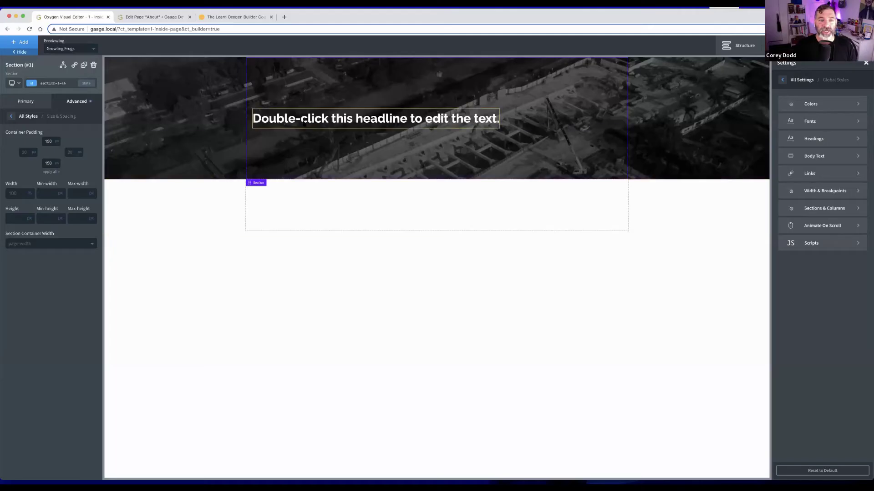
Replace the heading's placeholder text with the dynamic post title, without a link.
{"action": "double_click", "coordinate": [305, 123]}
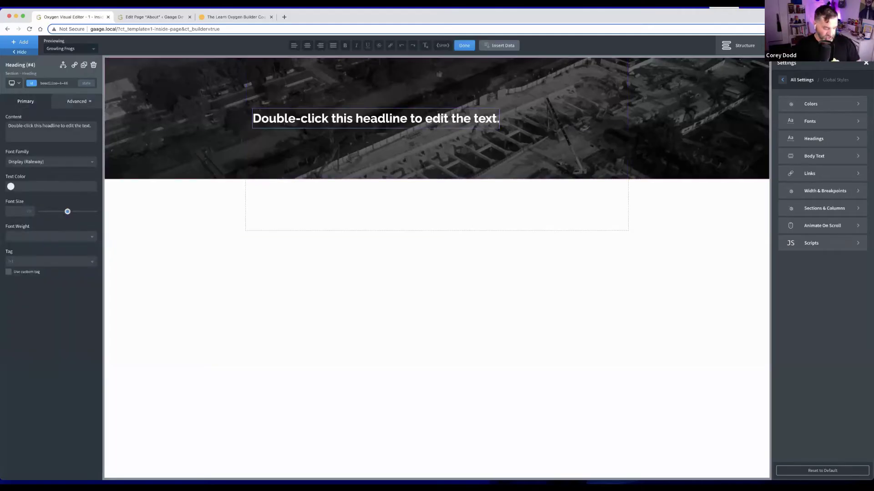
{"action": "key", "text": "super+a"}
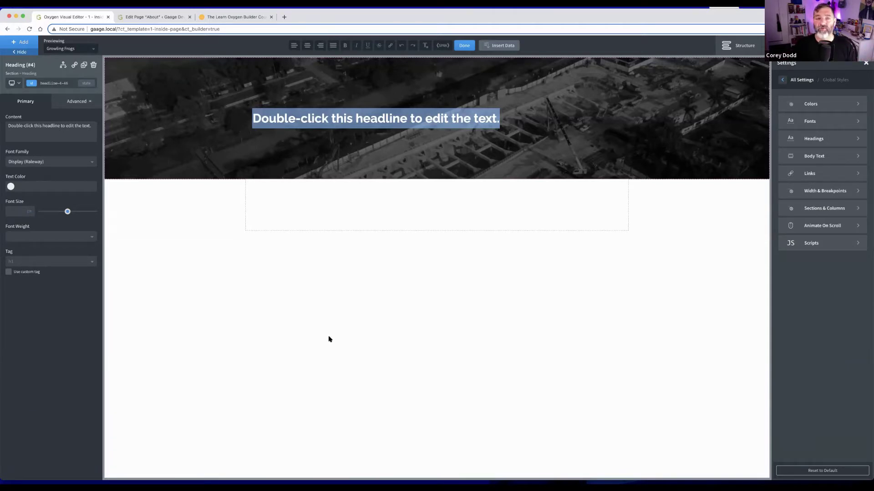
{"action": "left_click", "coordinate": [254, 120]}
{"action": "left_click_drag", "start_coordinate": [254, 120], "coordinate": [499, 122]}
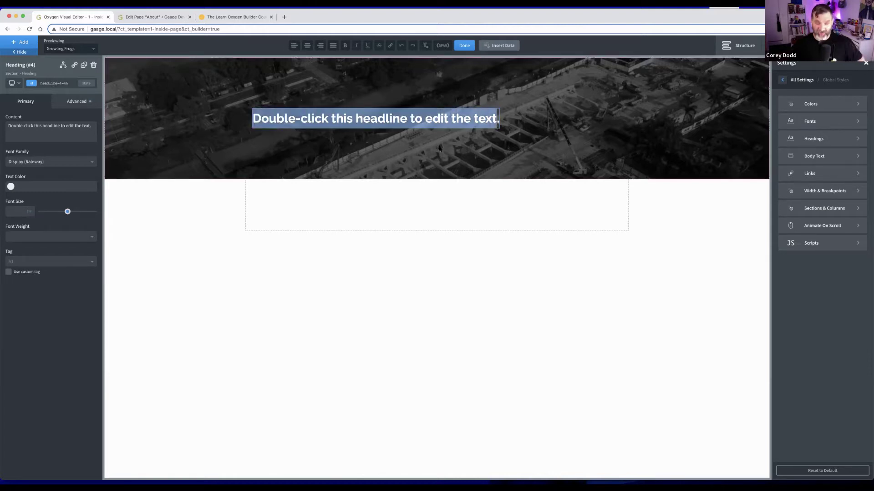
{"action": "left_click", "coordinate": [496, 46]}
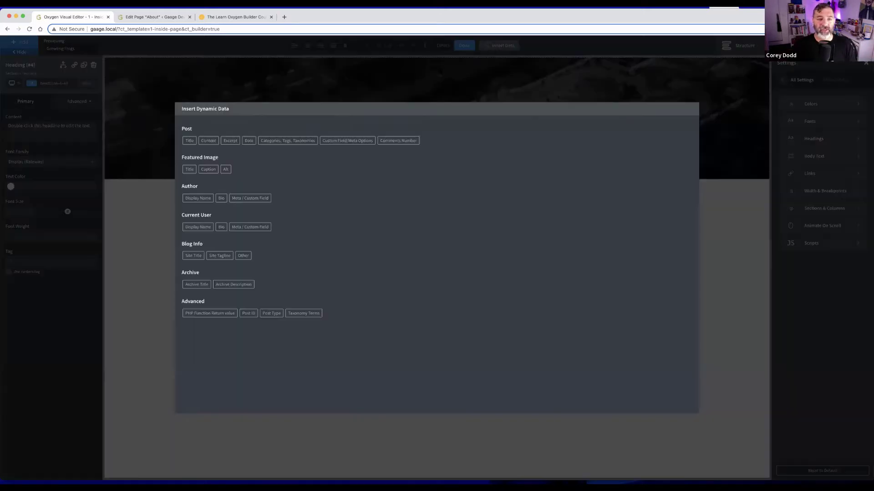
{"action": "left_click", "coordinate": [189, 141]}
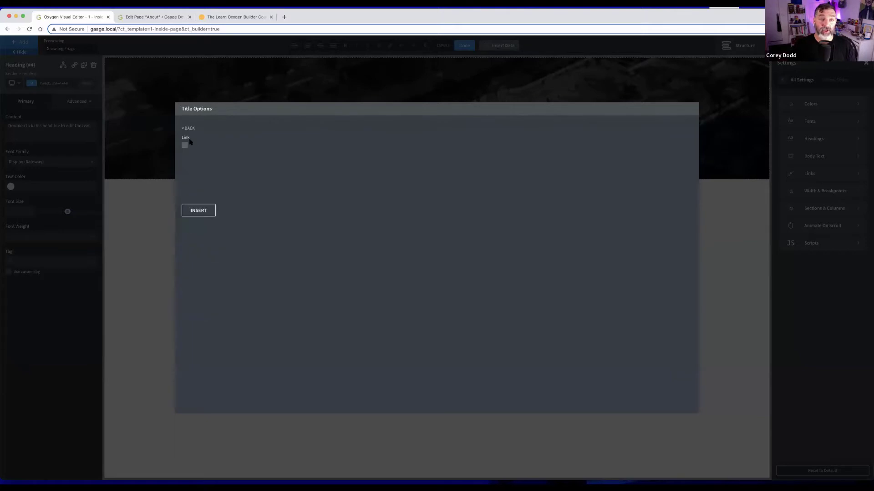
{"action": "left_click", "coordinate": [197, 212]}
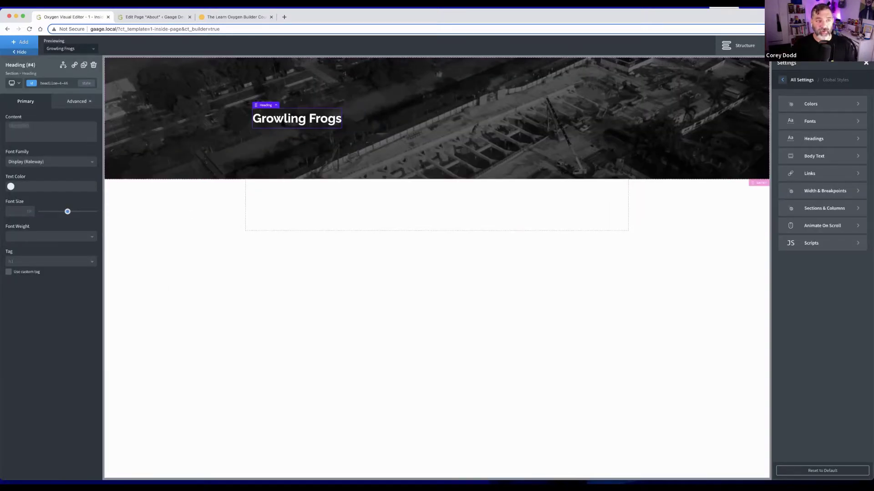
Preview the template with the Voltaire Estate, Contact Details and About content to check the dynamic title.
{"action": "left_click", "coordinate": [78, 51]}
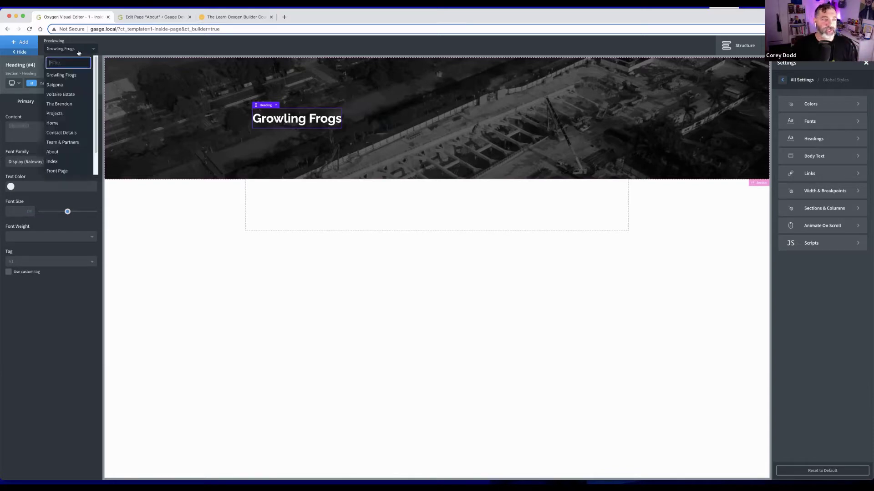
{"action": "left_click", "coordinate": [60, 94]}
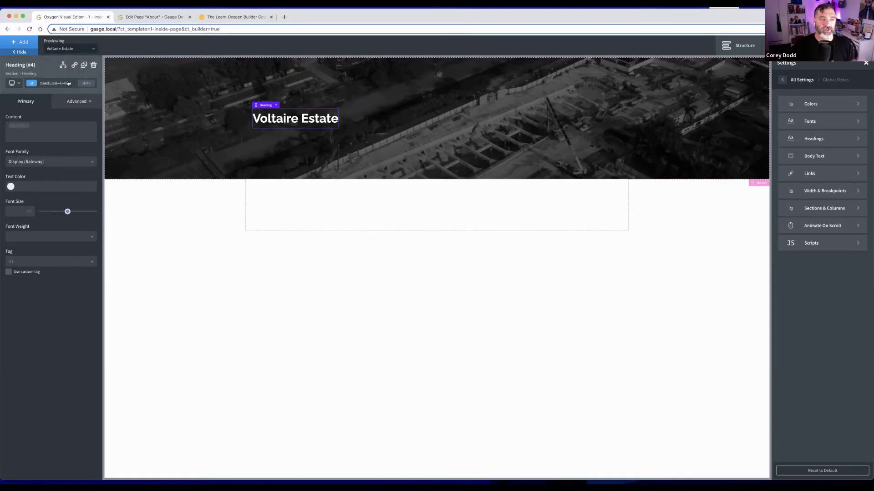
{"action": "left_click", "coordinate": [76, 49]}
{"action": "left_click", "coordinate": [60, 134]}
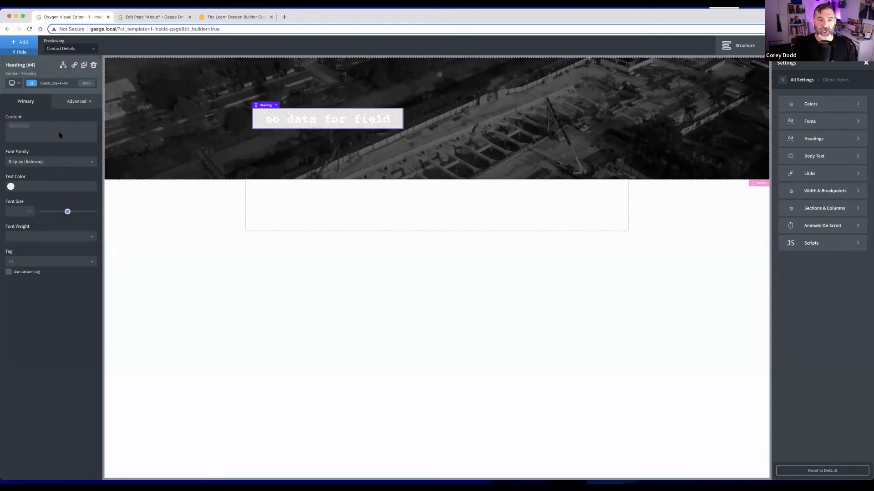
{"action": "left_click", "coordinate": [75, 50]}
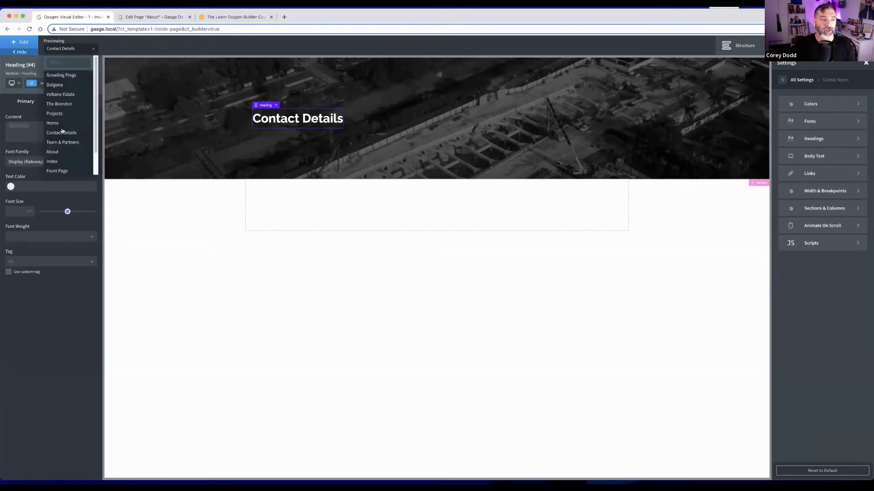
{"action": "left_click", "coordinate": [56, 153]}
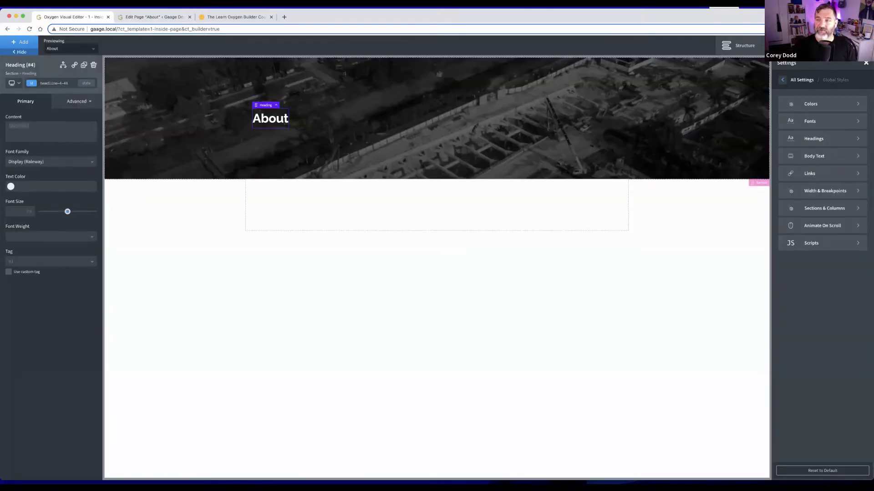
Load the gaage.local home page in the second browser tab to check the template on the live site.
{"action": "left_click", "coordinate": [139, 22]}
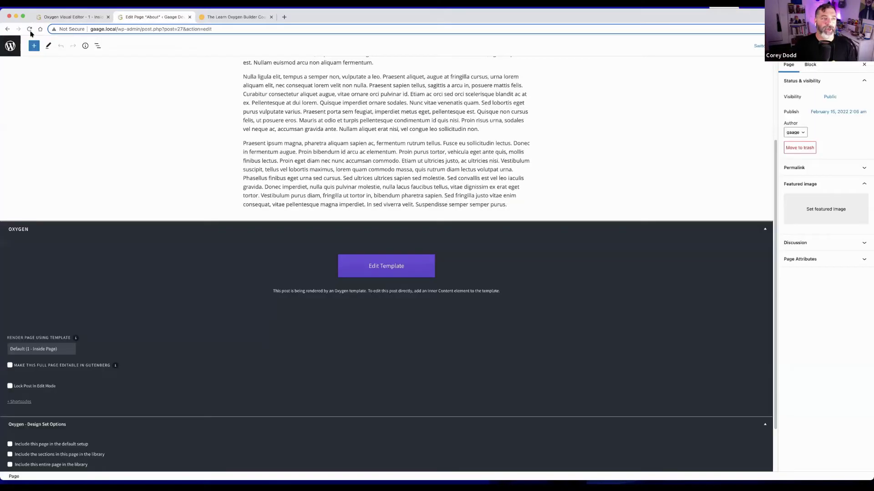
{"action": "left_click", "coordinate": [123, 30]}
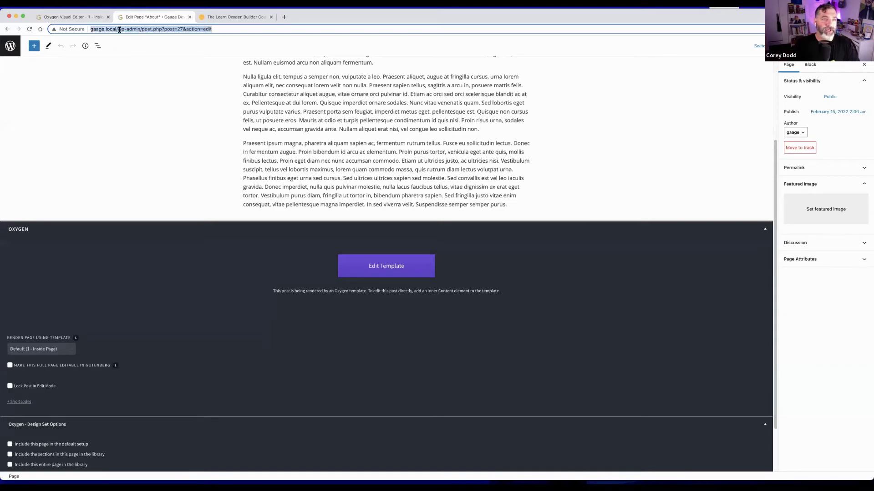
{"action": "left_click", "coordinate": [120, 30]}
{"action": "key", "text": "shift+End"}
{"action": "key", "text": "Delete"}
{"action": "key", "text": "Return"}
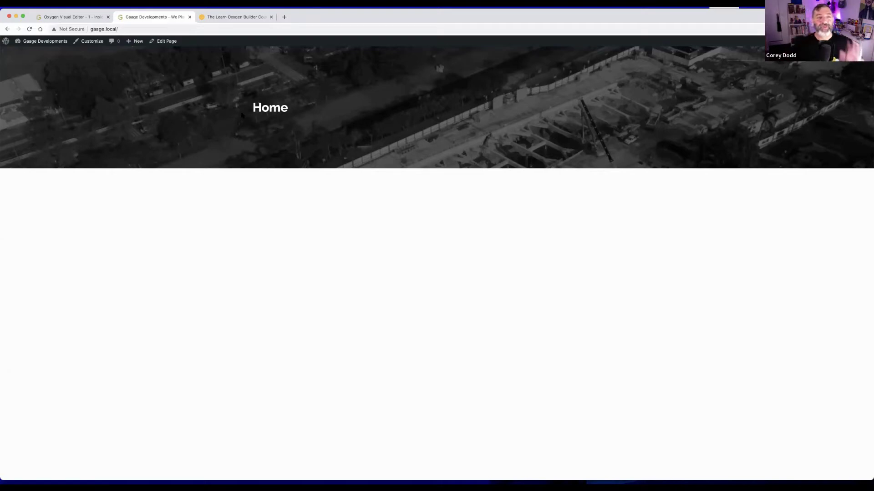
Back in the Oxygen editor, add an Inner Content element and nest it inside the empty section below the heading section.
{"action": "left_click", "coordinate": [75, 18]}
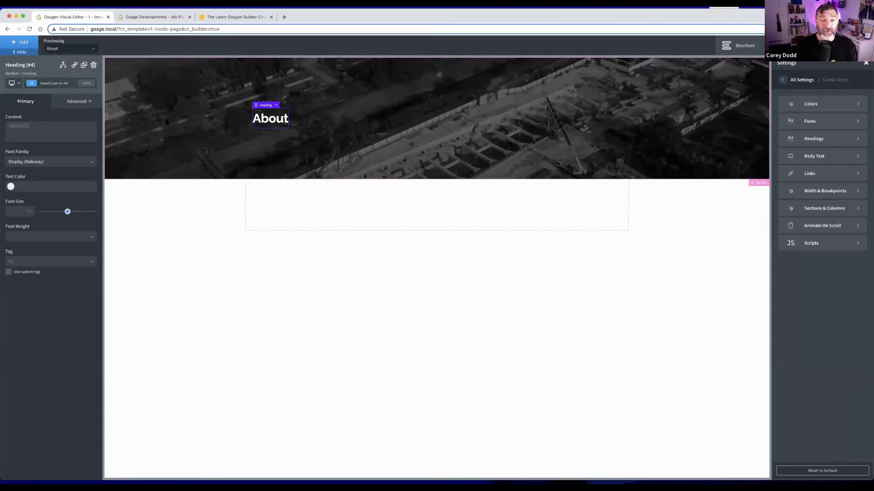
{"action": "left_click", "coordinate": [286, 217]}
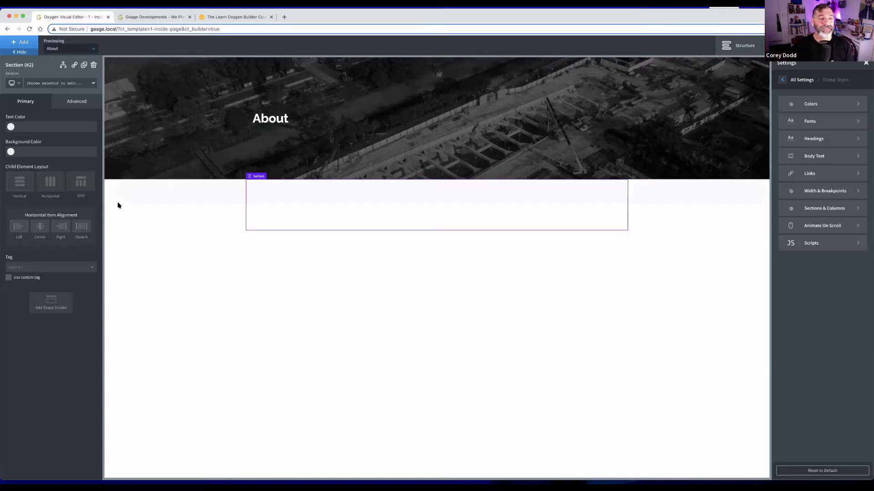
{"action": "left_click", "coordinate": [24, 45]}
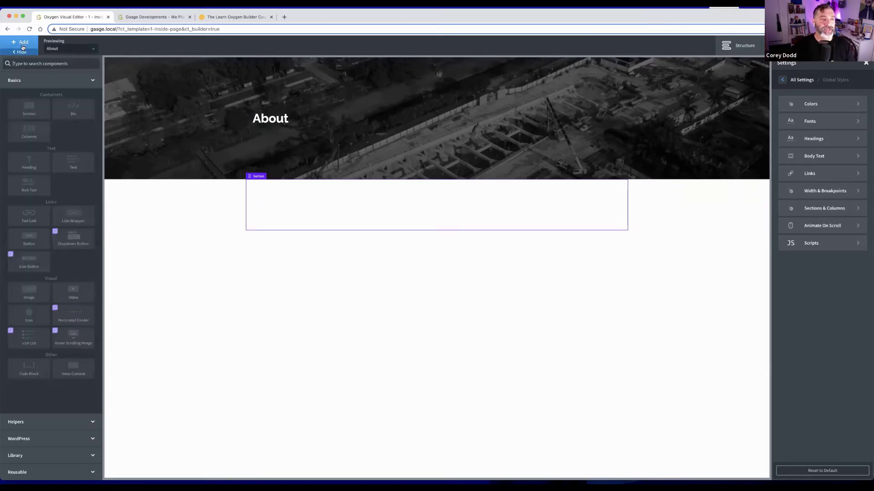
{"action": "type", "text": "inn"}
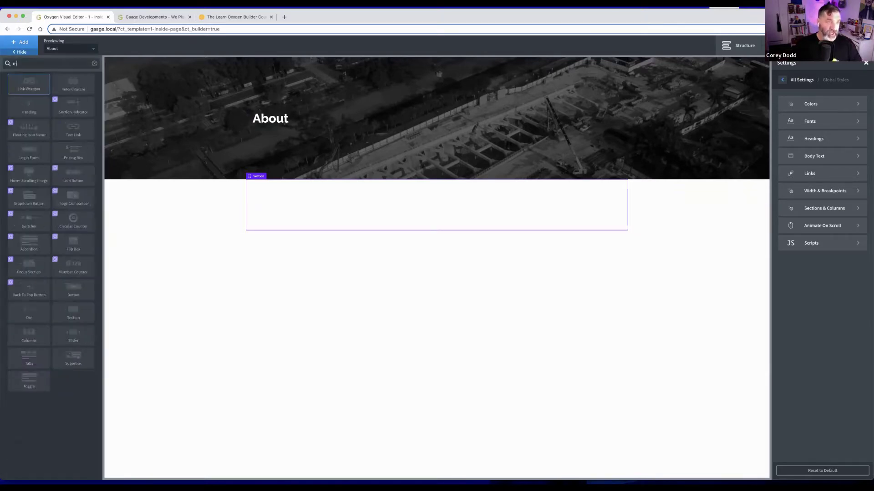
{"action": "left_click", "coordinate": [32, 85]}
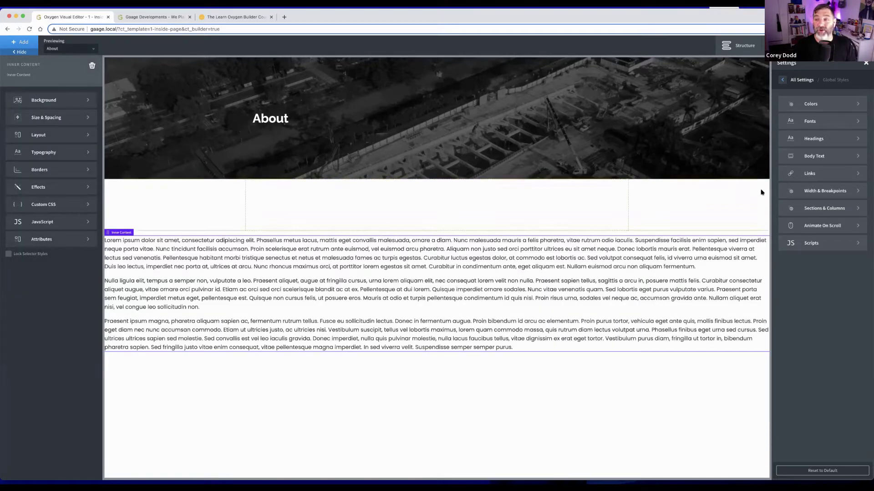
{"action": "left_click", "coordinate": [744, 54]}
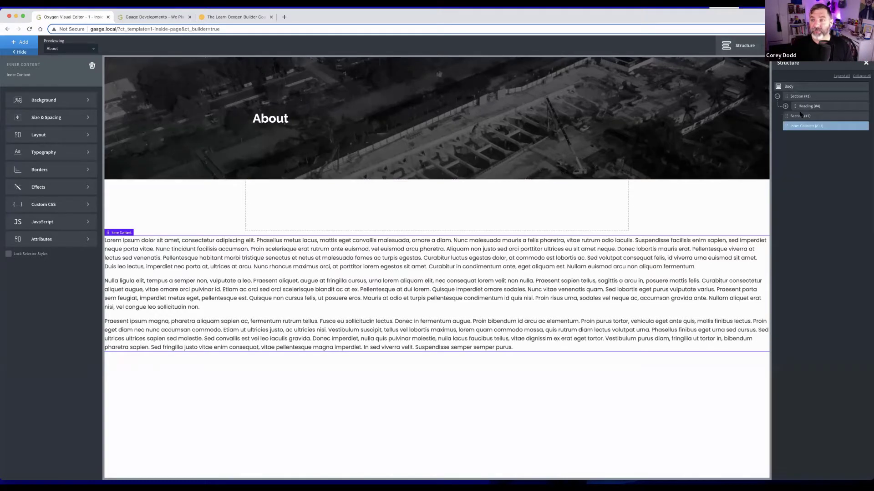
{"action": "left_click_drag", "start_coordinate": [786, 126], "coordinate": [803, 127]}
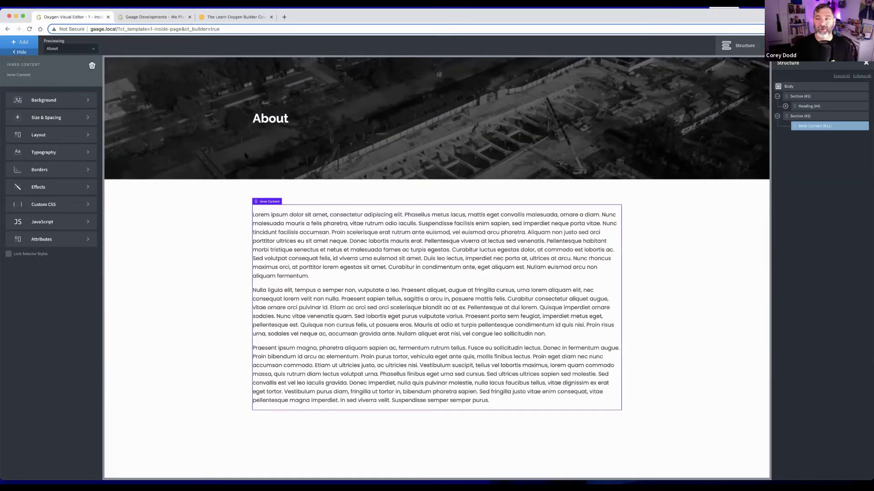
Collapse both sections in the page structure and add a new section below the inner content section.
{"action": "left_click", "coordinate": [777, 116]}
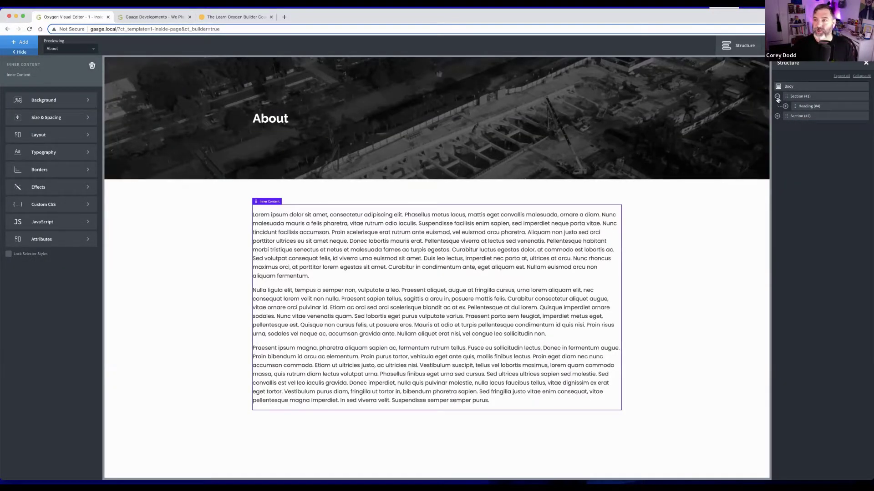
{"action": "left_click", "coordinate": [777, 96]}
{"action": "left_click", "coordinate": [794, 108]}
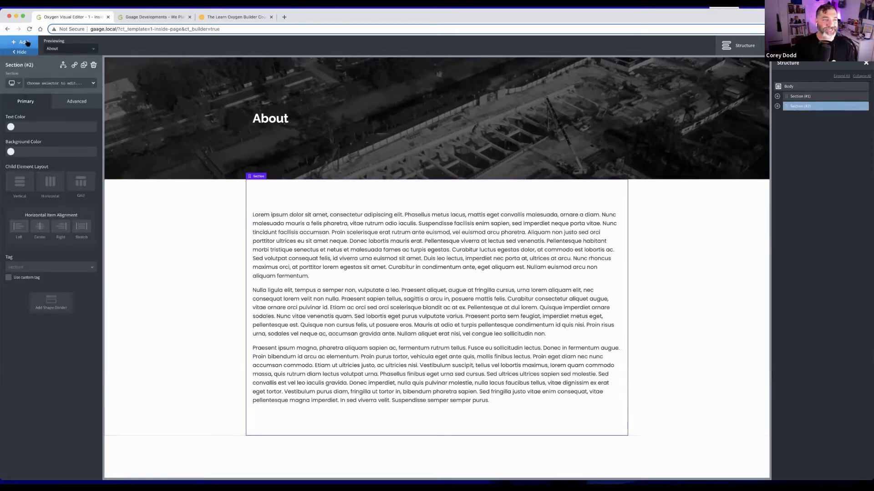
{"action": "left_click", "coordinate": [23, 42]}
{"action": "left_click", "coordinate": [27, 109]}
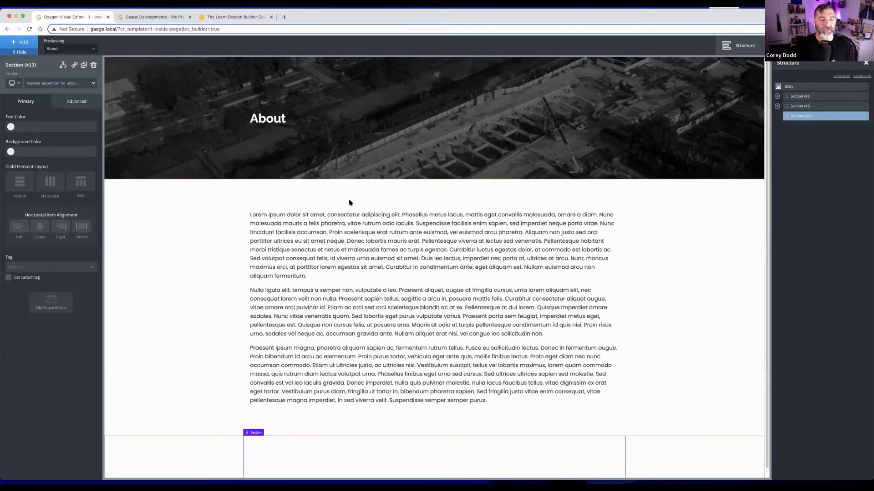
Check the Gaage design mockup and set the new bottom section's background color to the global Mid color.
{"action": "left_click", "coordinate": [10, 152]}
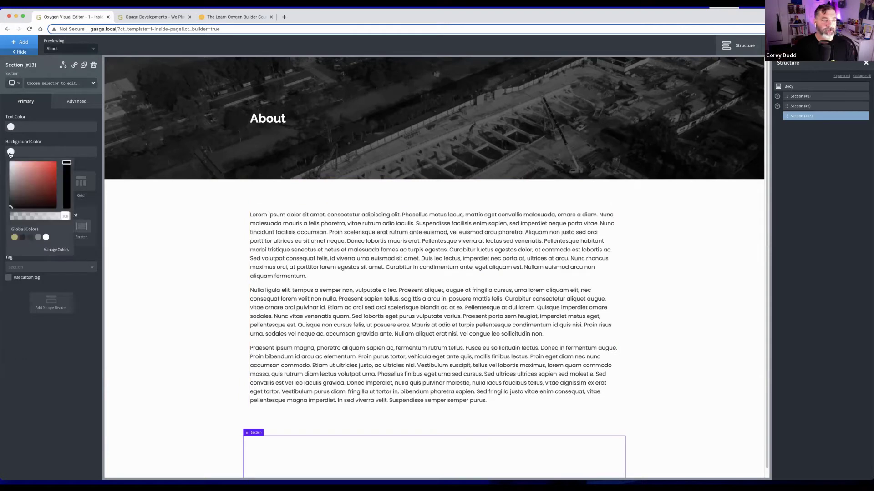
{"action": "left_click", "coordinate": [15, 237]}
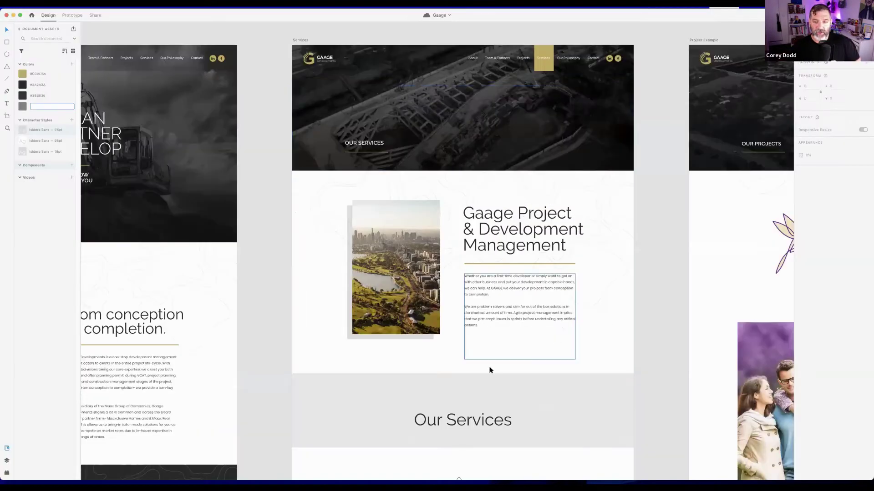
{"action": "scroll", "coordinate": [341, 248], "scroll_direction": "up", "scroll_amount": 3}
{"action": "scroll", "coordinate": [385, 404], "scroll_direction": "down", "scroll_amount": 15}
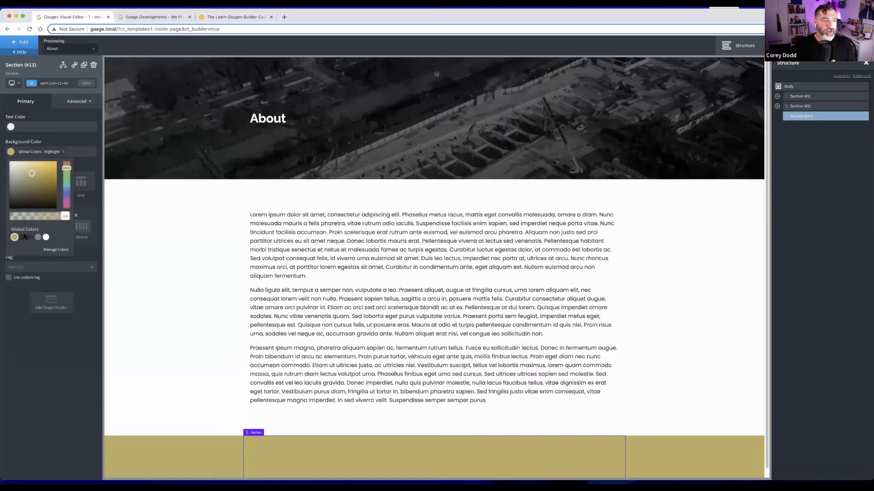
{"action": "left_click", "coordinate": [30, 238]}
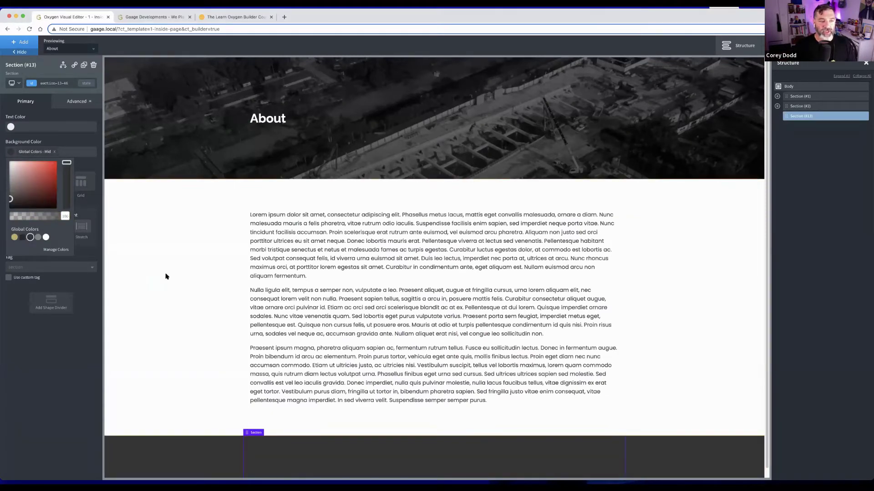
{"action": "left_click", "coordinate": [162, 280]}
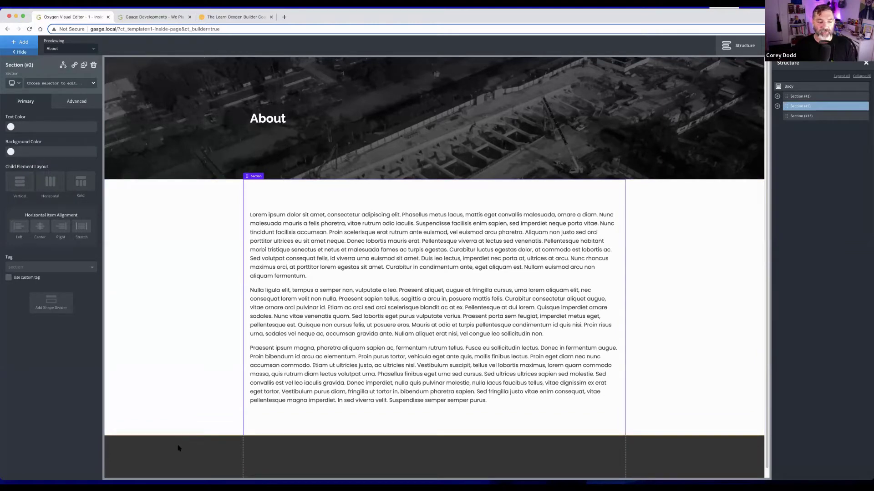
Convert the dark bottom section into a reusable part.
{"action": "left_click", "coordinate": [847, 116]}
{"action": "left_click", "coordinate": [858, 117]}
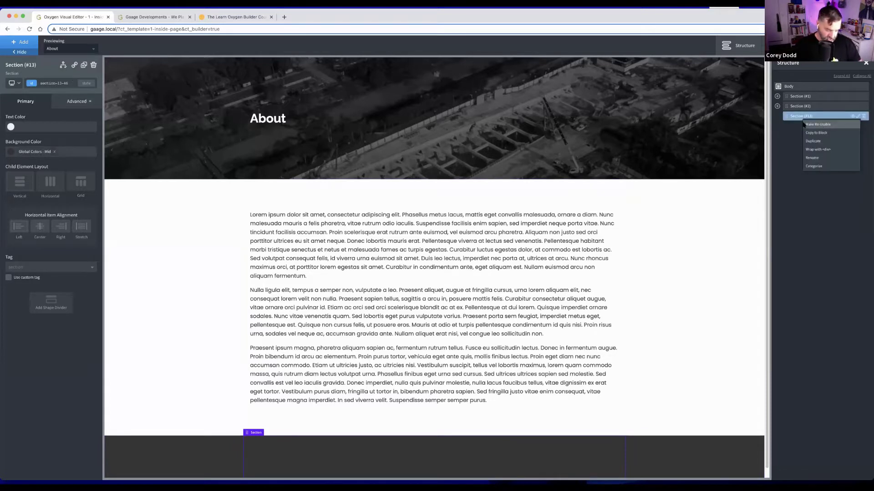
{"action": "left_click", "coordinate": [818, 124]}
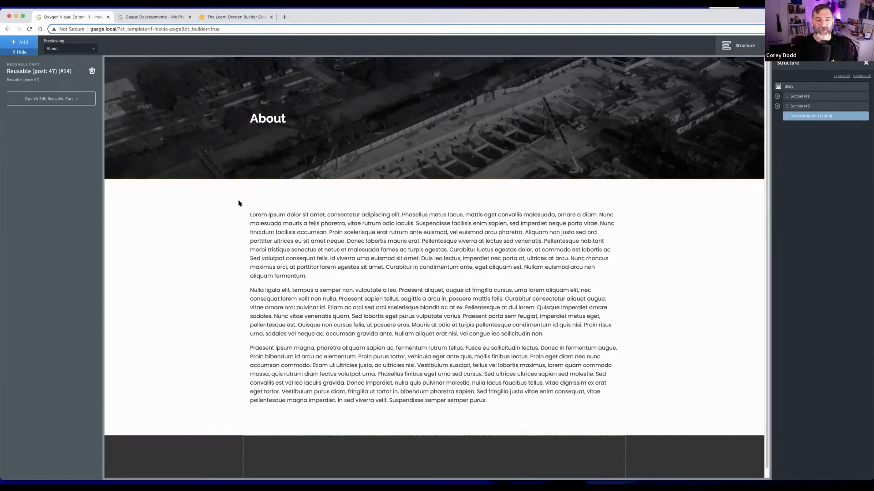
Add a Header Builder element to the template's body.
{"action": "left_click", "coordinate": [793, 88]}
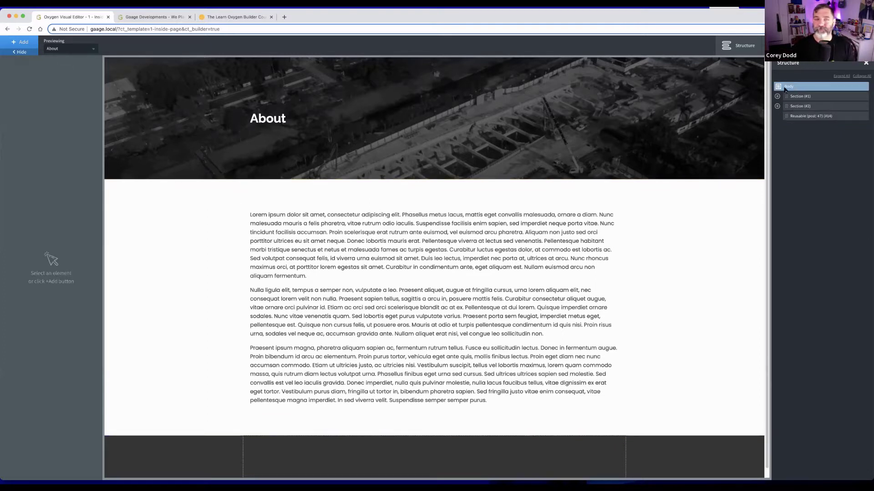
{"action": "left_click", "coordinate": [21, 44]}
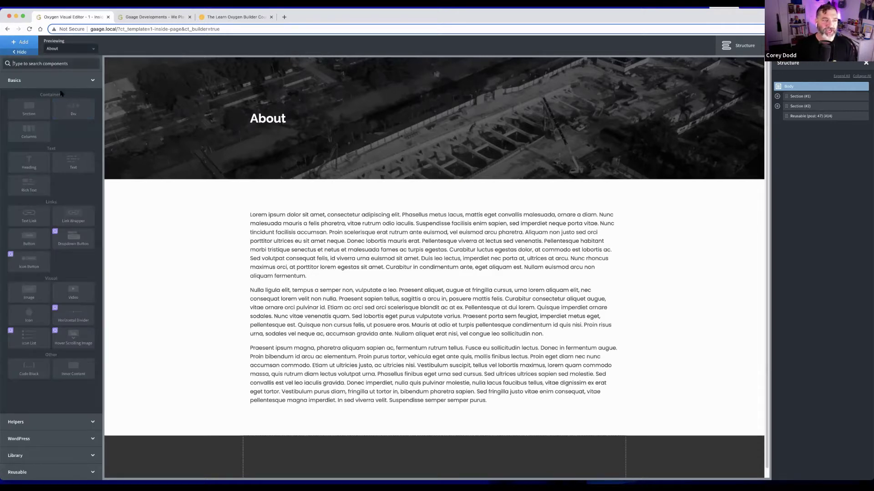
{"action": "type", "text": "hea"}
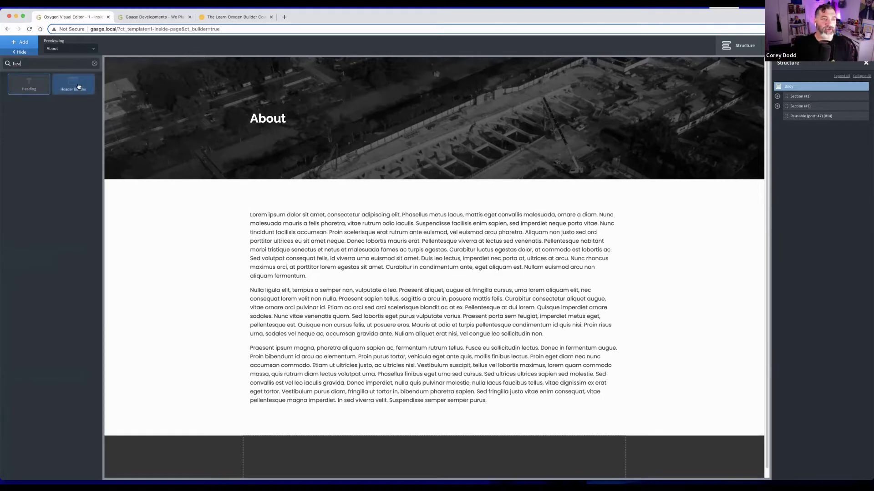
{"action": "left_click", "coordinate": [81, 87]}
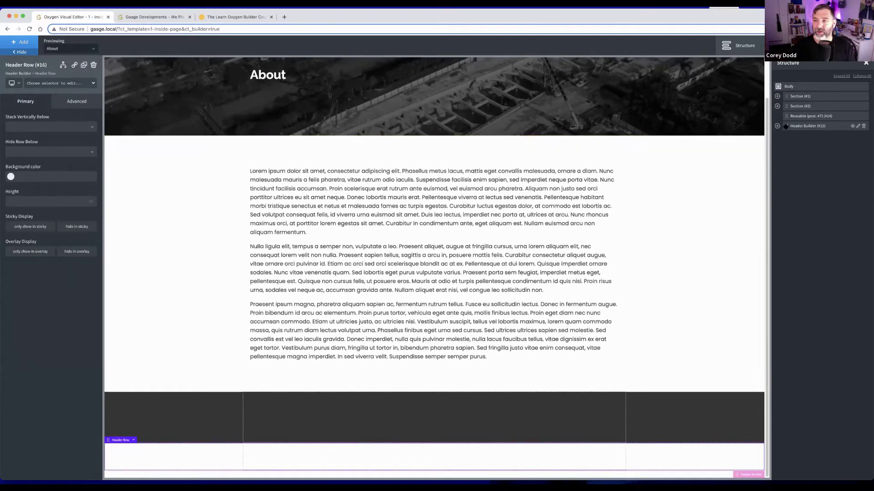
Move the Header Builder above the page sections in the structure and expand it along with its header row.
{"action": "left_click_drag", "start_coordinate": [785, 126], "coordinate": [786, 91]}
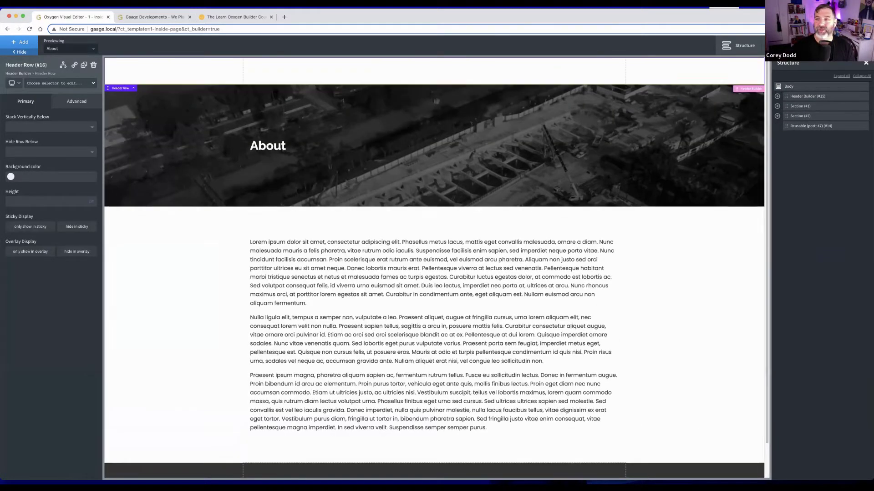
{"action": "left_click", "coordinate": [777, 96]}
{"action": "left_click", "coordinate": [785, 106]}
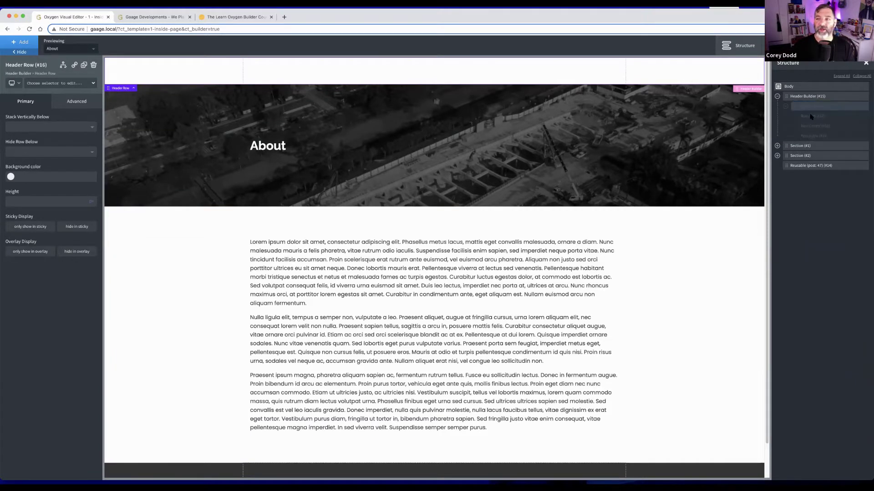
Add an image element to the header row and set its source to gaage-logo.svg from the media library.
{"action": "left_click", "coordinate": [30, 45]}
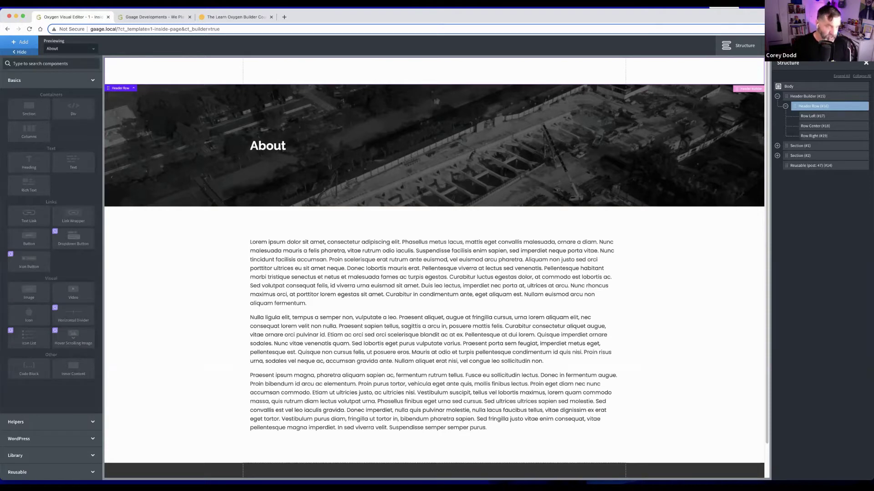
{"action": "type", "text": "image"}
{"action": "left_click", "coordinate": [38, 91]}
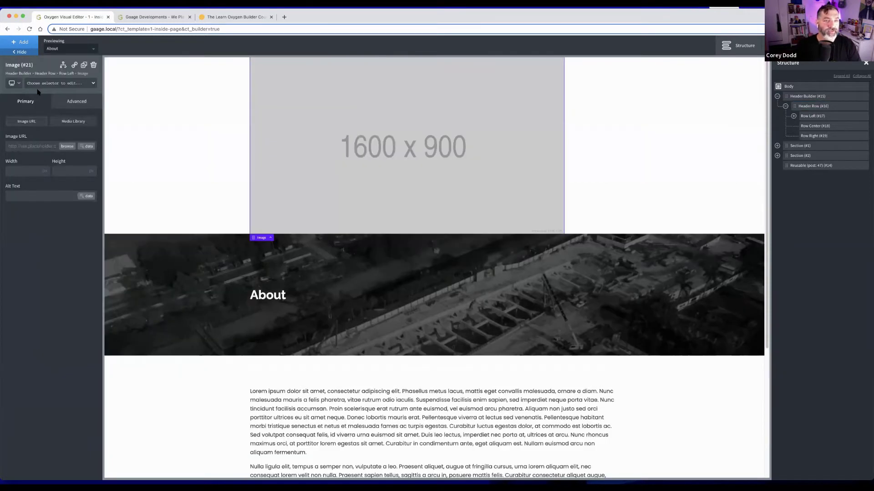
{"action": "left_click", "coordinate": [67, 146]}
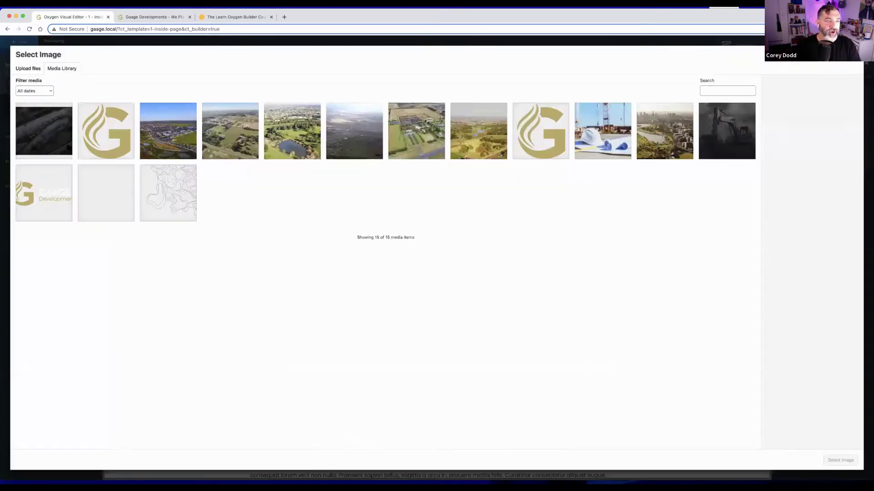
{"action": "left_click", "coordinate": [61, 195]}
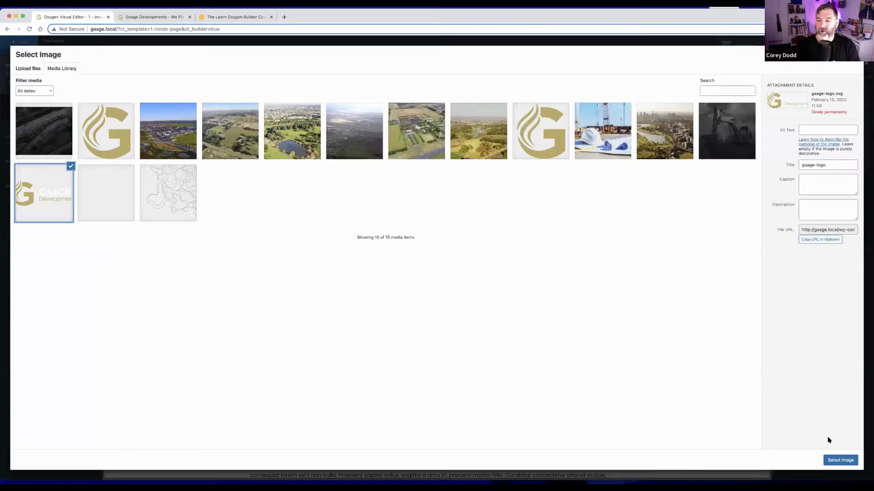
{"action": "left_click", "coordinate": [837, 459]}
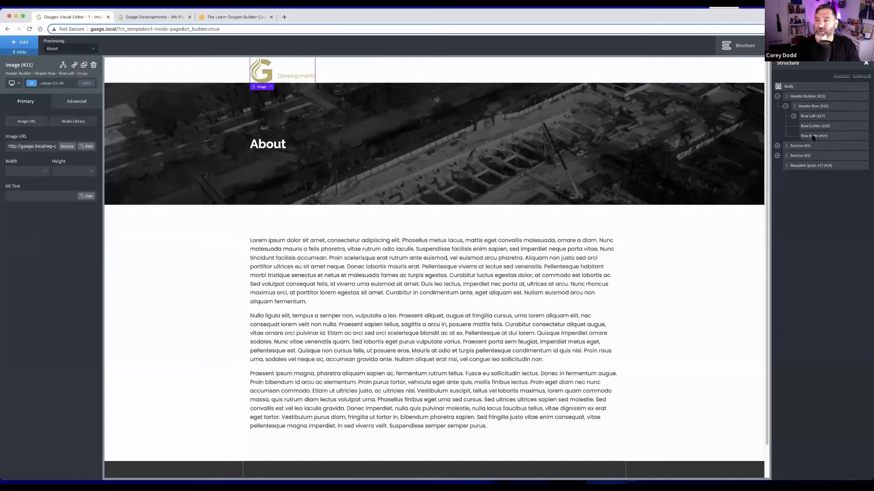
Add a Pro Menu to the header row and move it from Row Left into Row Right.
{"action": "left_click", "coordinate": [813, 107]}
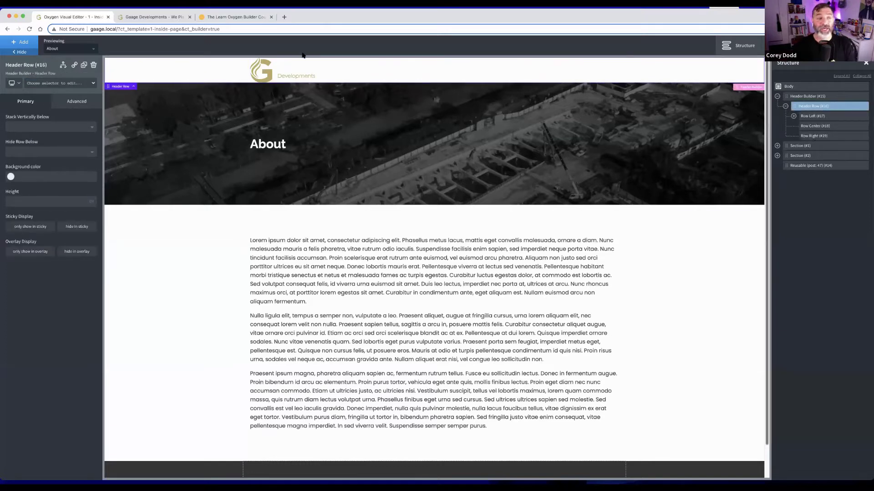
{"action": "left_click", "coordinate": [24, 43]}
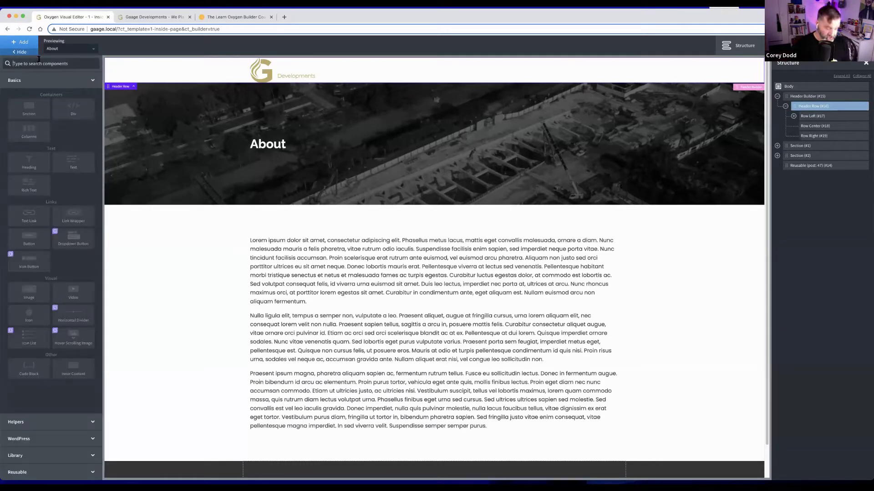
{"action": "type", "text": "me"}
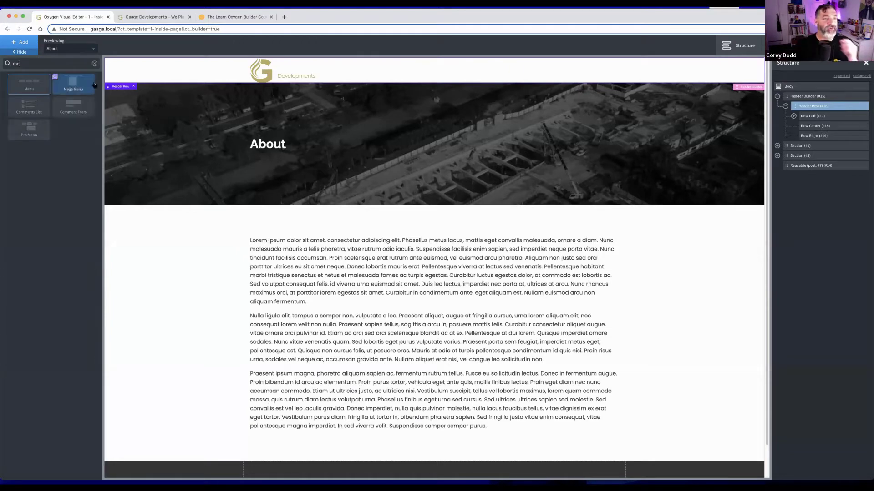
{"action": "left_click", "coordinate": [33, 135]}
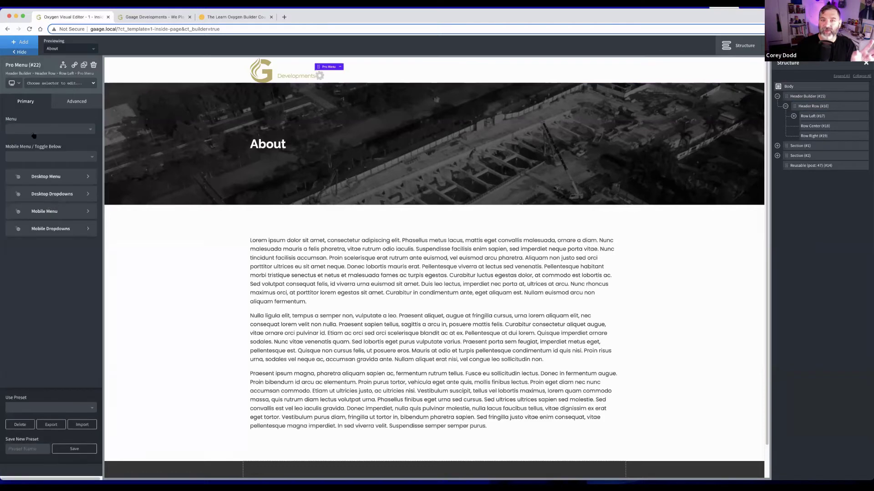
{"action": "left_click", "coordinate": [794, 117]}
{"action": "left_click_drag", "start_coordinate": [810, 136], "coordinate": [827, 165]}
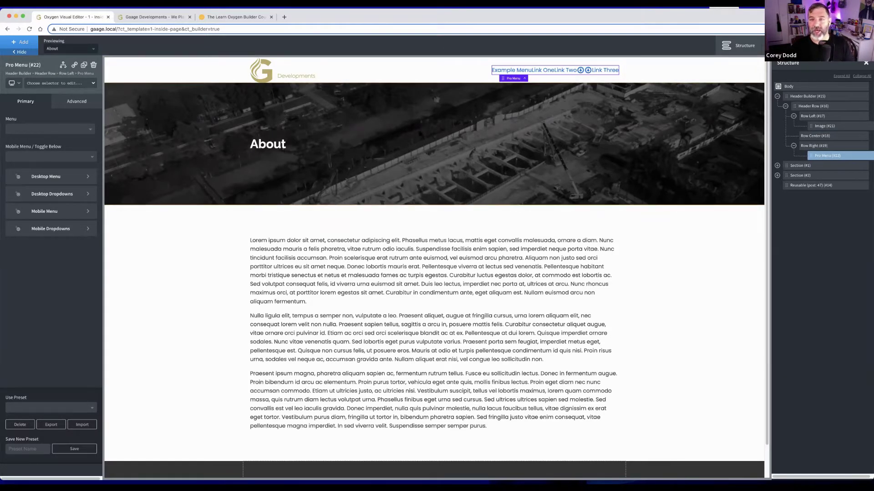
{"action": "mouse_move", "coordinate": [570, 72]}
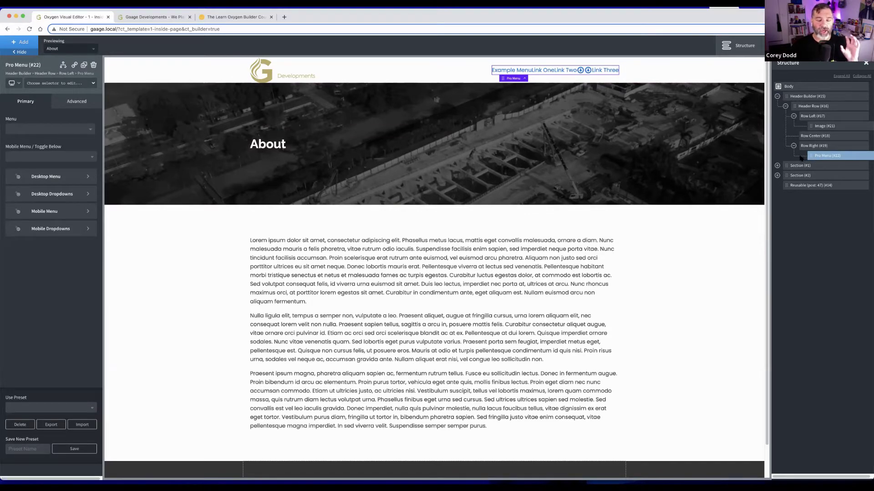
Enable the sticky header on the Header Builder.
{"action": "left_click", "coordinate": [803, 98]}
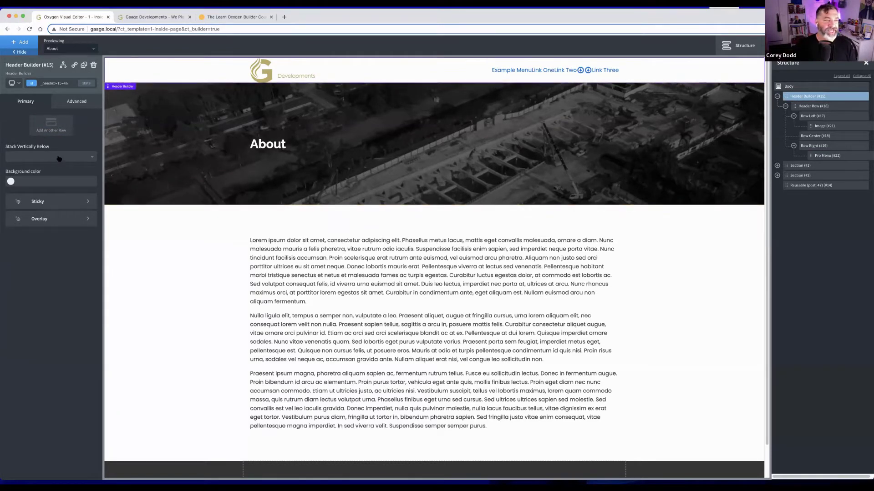
{"action": "left_click", "coordinate": [53, 204]}
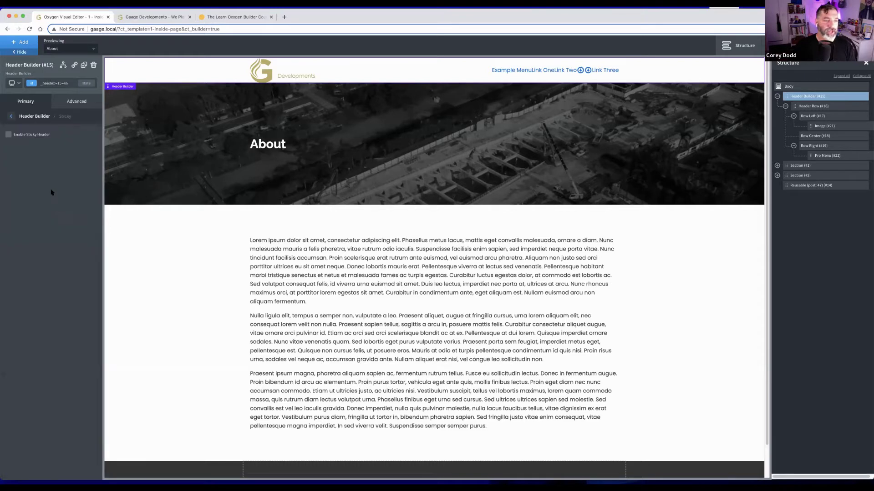
{"action": "left_click", "coordinate": [9, 134]}
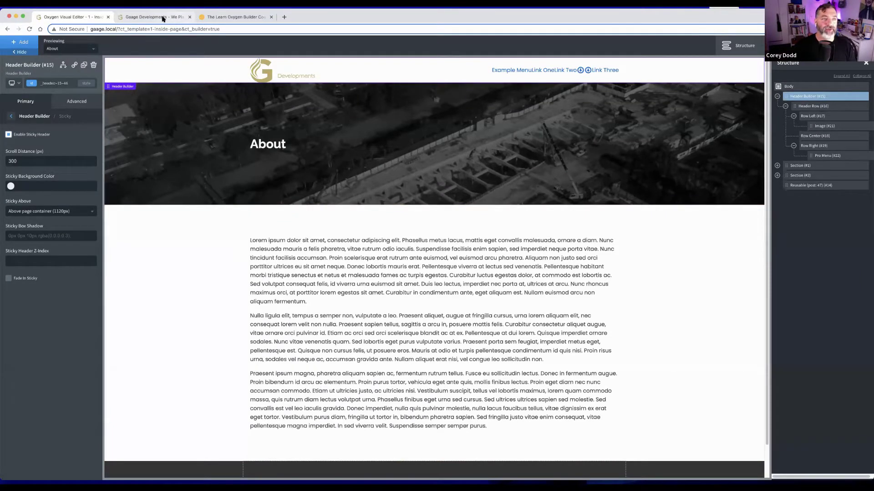
Reload the Gaage site's home page and examine the header's behaviour while scrolling in a smaller browser window.
{"action": "left_click", "coordinate": [152, 17]}
{"action": "left_click", "coordinate": [30, 29]}
{"action": "mouse_move", "coordinate": [55, 45]}
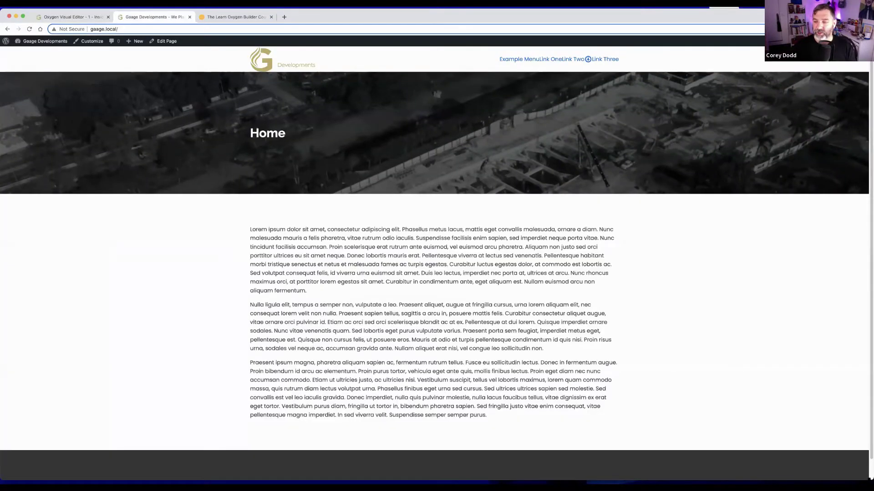
{"action": "left_click_drag", "start_coordinate": [870, 480], "coordinate": [793, 314]}
{"action": "scroll", "coordinate": [735, 141], "scroll_direction": "down", "scroll_amount": 5}
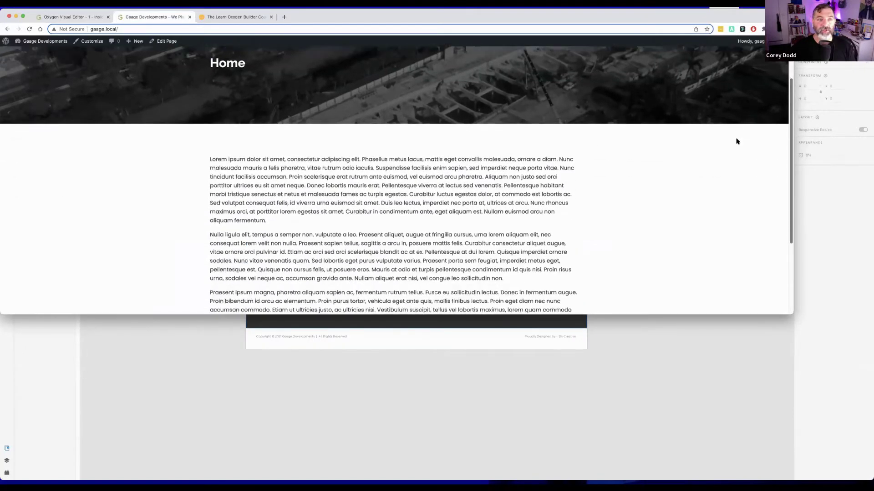
{"action": "scroll", "coordinate": [694, 173], "scroll_direction": "up", "scroll_amount": 3}
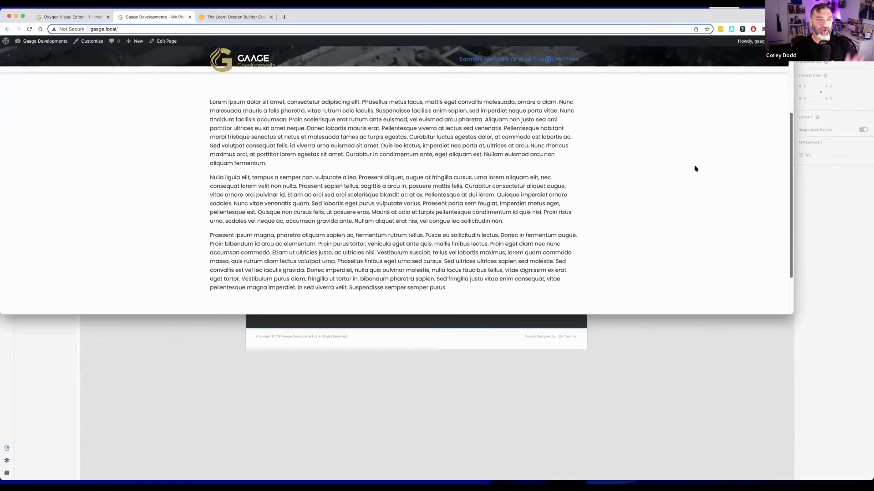
{"action": "scroll", "coordinate": [683, 180], "scroll_direction": "down", "scroll_amount": 3}
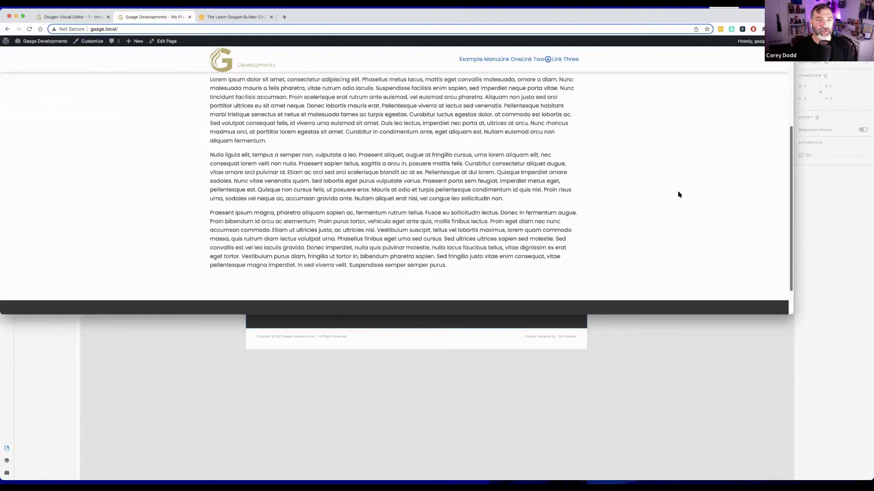
{"action": "scroll", "coordinate": [690, 138], "scroll_direction": "up", "scroll_amount": 5}
{"action": "scroll", "coordinate": [701, 95], "scroll_direction": "up", "scroll_amount": 2}
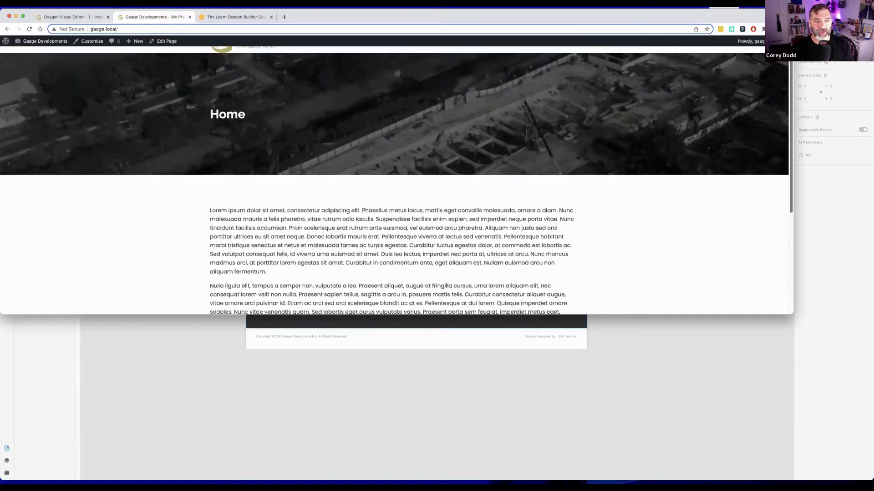
{"action": "scroll", "coordinate": [660, 190], "scroll_direction": "down", "scroll_amount": 4}
{"action": "scroll", "coordinate": [680, 127], "scroll_direction": "up", "scroll_amount": 4}
{"action": "scroll", "coordinate": [684, 86], "scroll_direction": "up", "scroll_amount": 3}
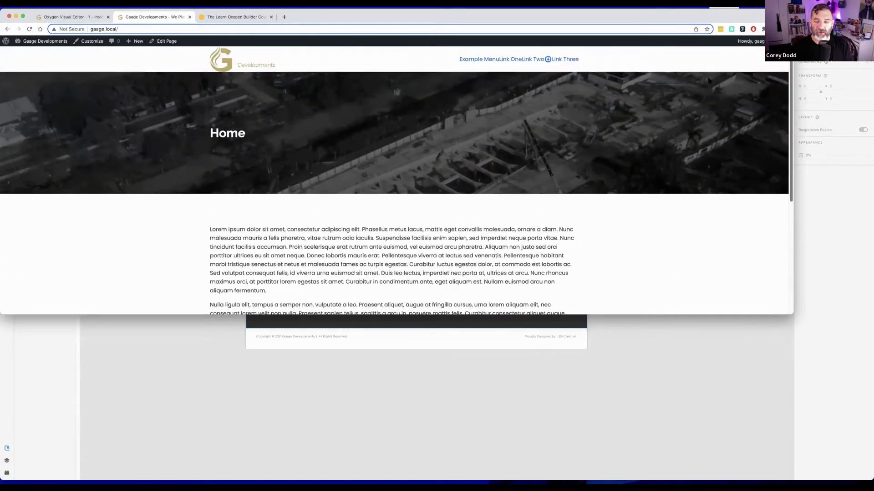
{"action": "left_click_drag", "start_coordinate": [793, 315], "coordinate": [869, 480]}
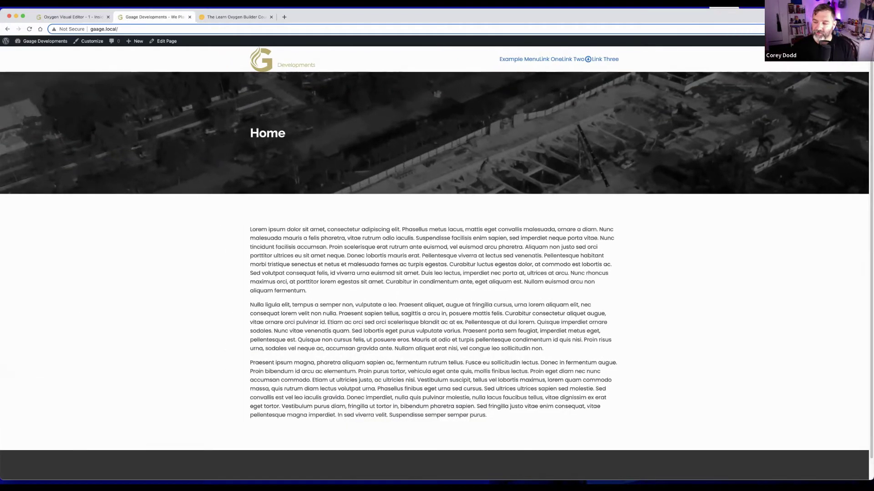
Return to the Oxygen editor and set the Header Builder's overlay header option to Always.
{"action": "left_click", "coordinate": [80, 19]}
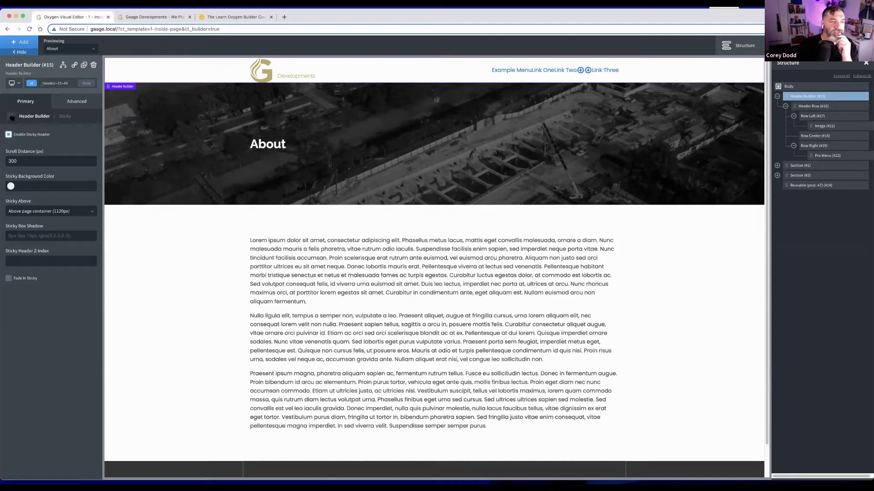
{"action": "left_click", "coordinate": [11, 117]}
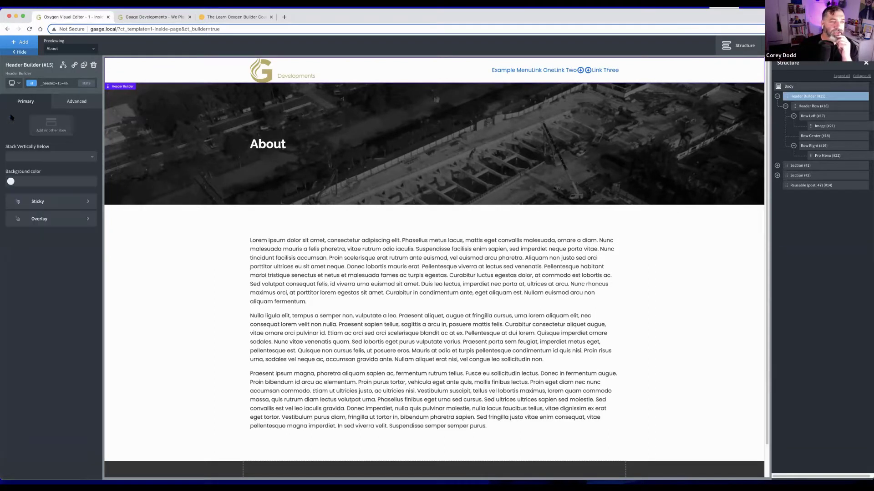
{"action": "left_click", "coordinate": [38, 220]}
{"action": "left_click", "coordinate": [48, 145]}
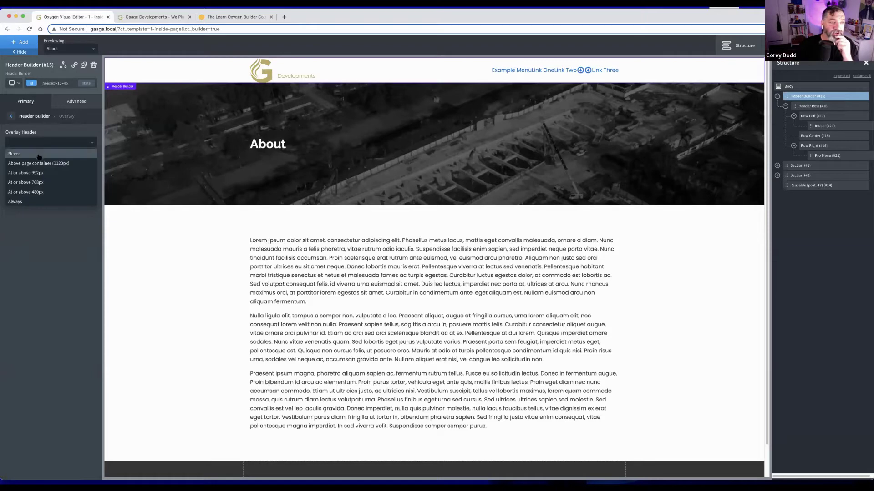
{"action": "left_click", "coordinate": [15, 202]}
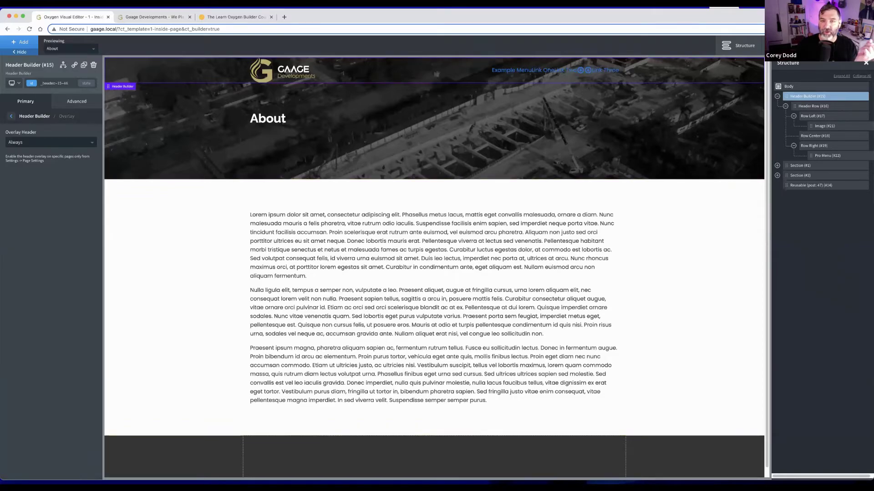
Switch to the Gaage design mockup in Adobe XD and examine the header layout on the Services page.
{"action": "key", "text": "ctrl+Up"}
{"action": "left_click", "coordinate": [367, 343]}
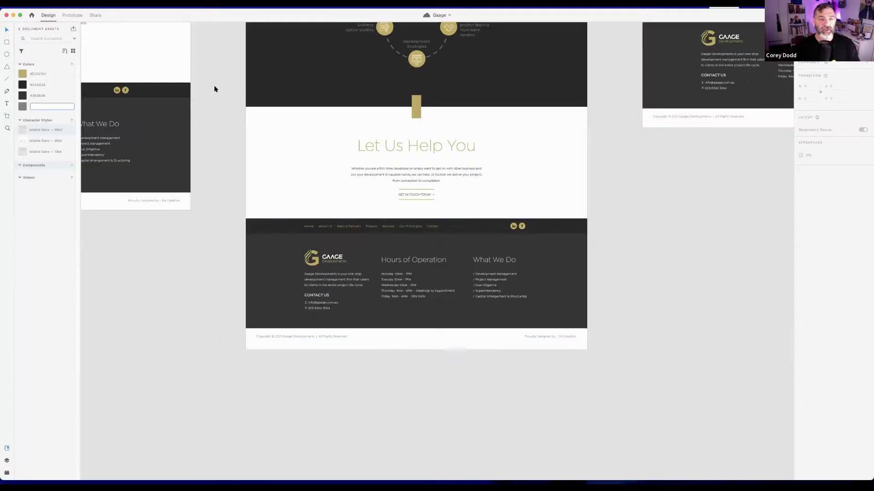
{"action": "scroll", "coordinate": [296, 195], "scroll_direction": "up", "scroll_amount": 10}
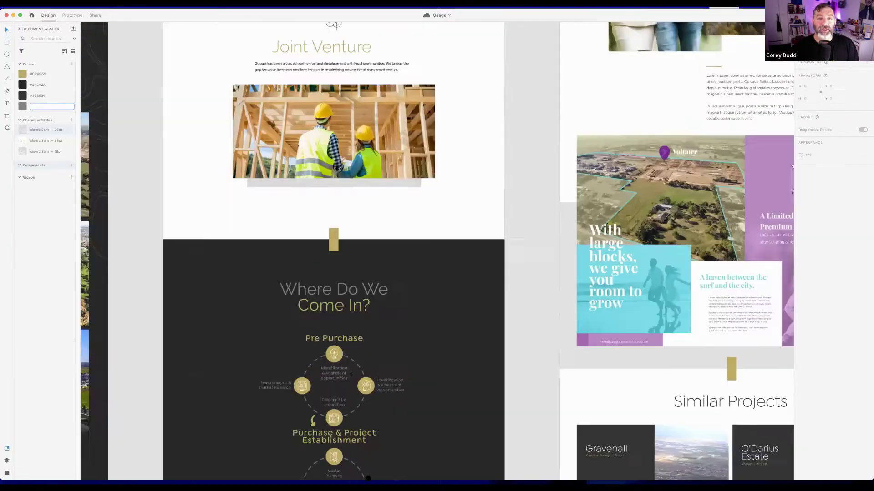
{"action": "scroll", "coordinate": [399, 204], "scroll_direction": "up", "scroll_amount": 15}
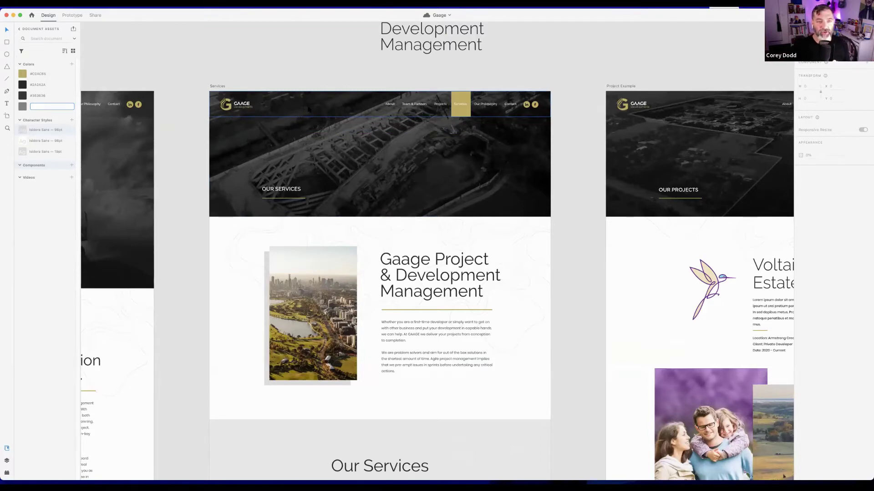
Return to the Oxygen editor and set the Header Row's container width to full width.
{"action": "key", "text": "super+Tab"}
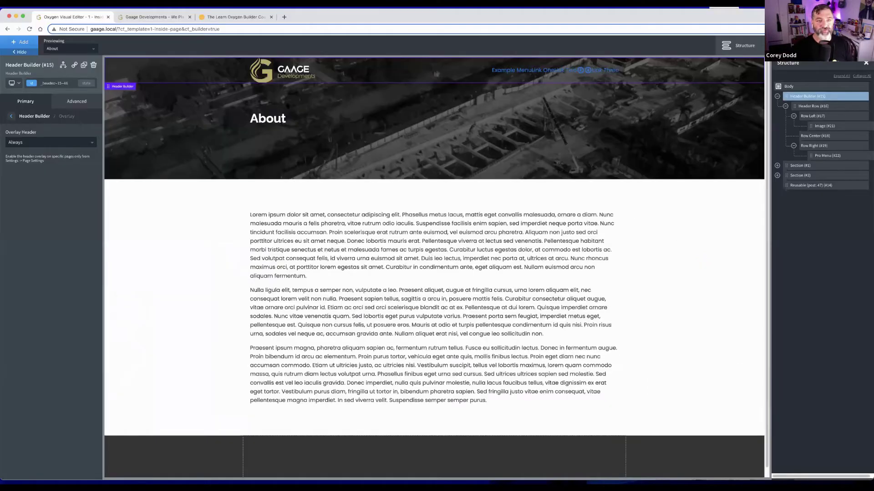
{"action": "left_click", "coordinate": [813, 106]}
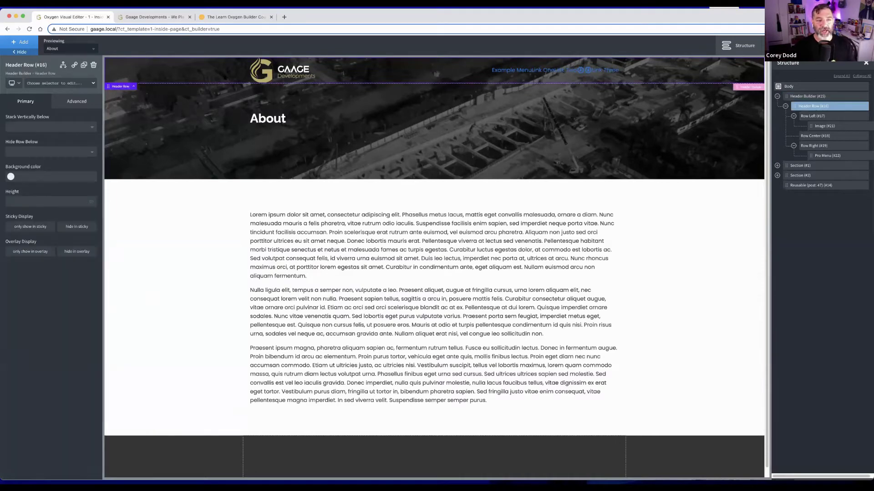
{"action": "left_click", "coordinate": [72, 103]}
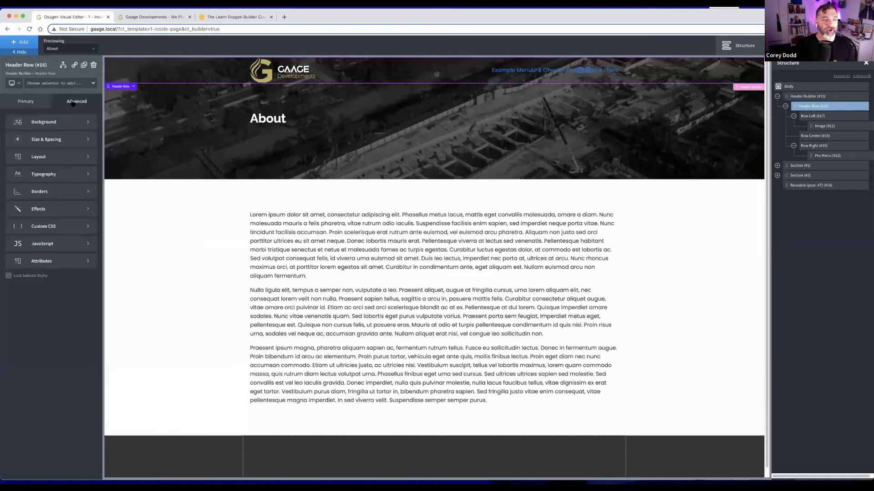
{"action": "left_click", "coordinate": [54, 141]}
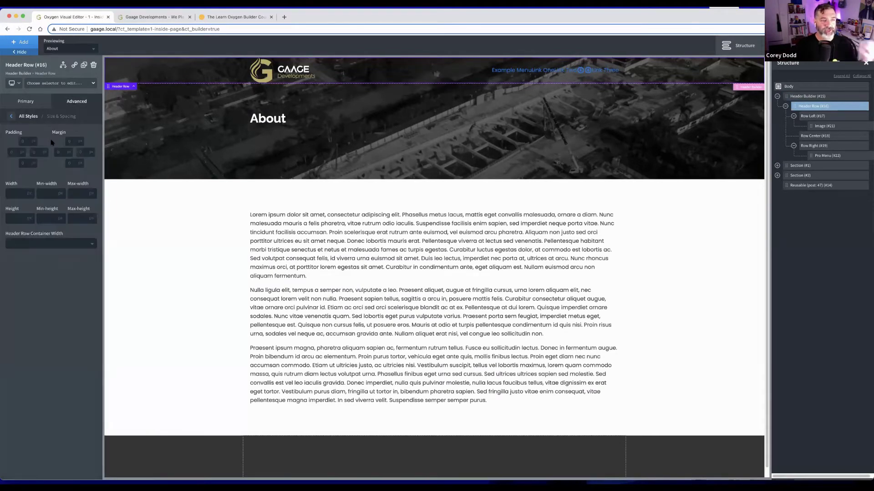
{"action": "left_click", "coordinate": [27, 245]}
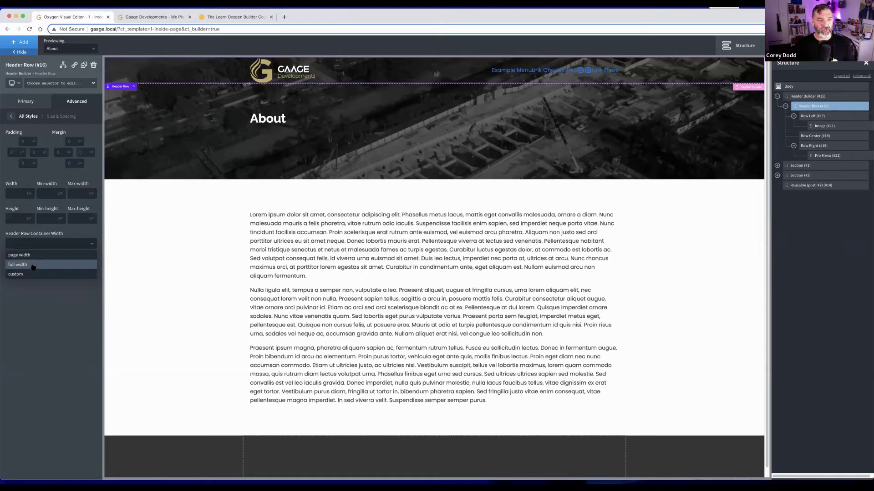
{"action": "left_click", "coordinate": [32, 266]}
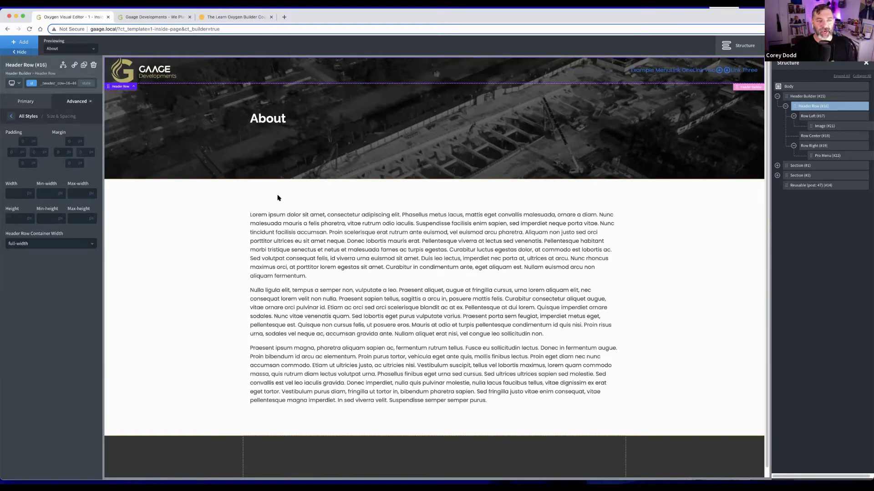
Give the header logo image a 10 px margin above and below, leaving its left margin empty.
{"action": "left_click", "coordinate": [815, 127]}
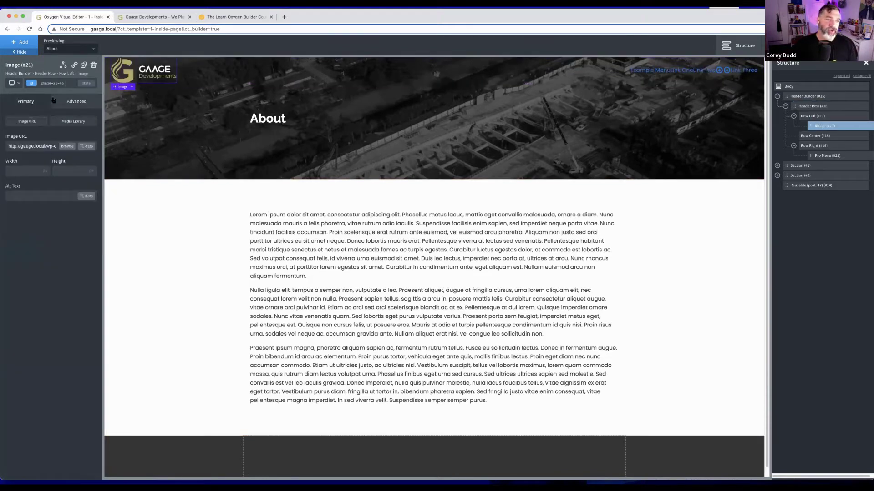
{"action": "left_click", "coordinate": [68, 102]}
{"action": "left_click", "coordinate": [54, 141]}
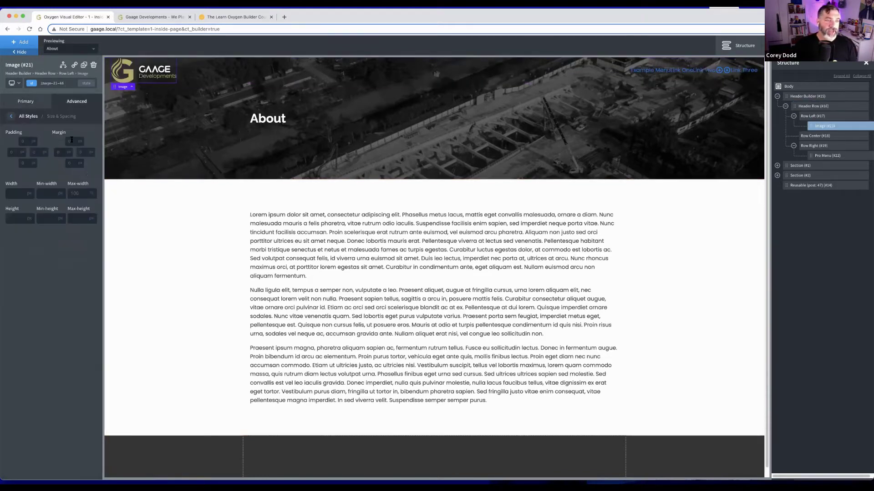
{"action": "left_click", "coordinate": [72, 140]}
{"action": "type", "text": "10"}
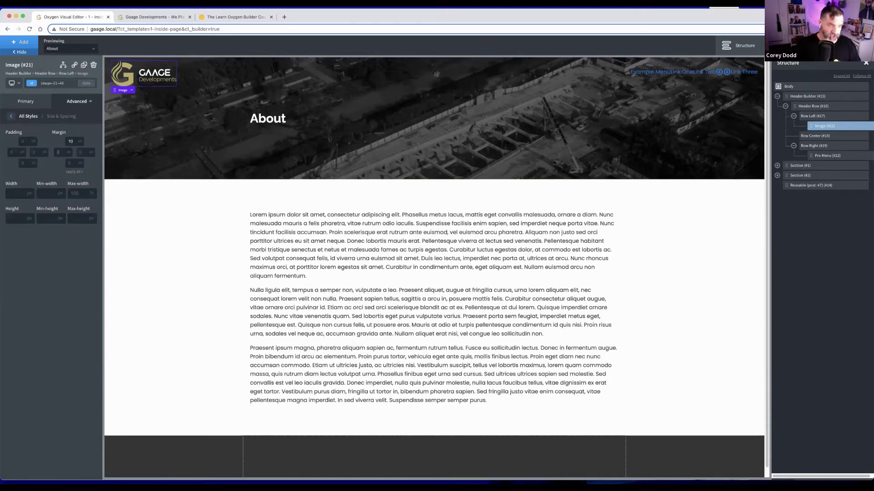
{"action": "left_click", "coordinate": [58, 152]}
{"action": "type", "text": "10"}
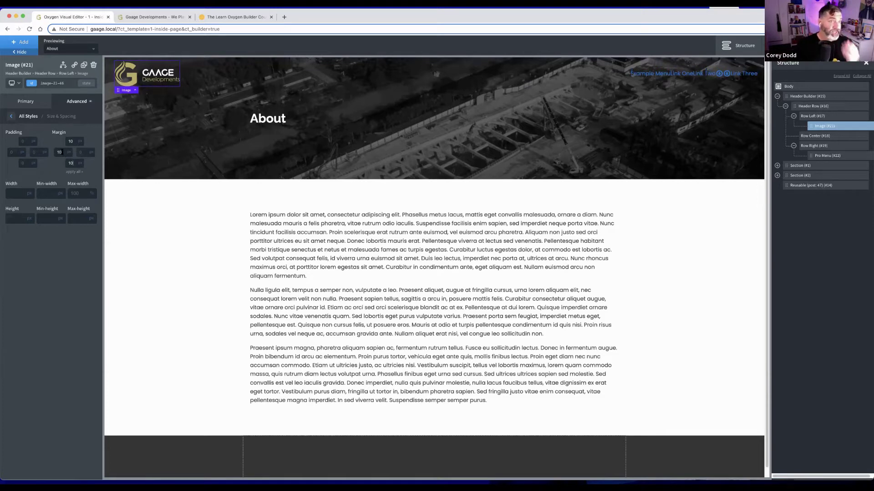
{"action": "double_click", "coordinate": [64, 154]}
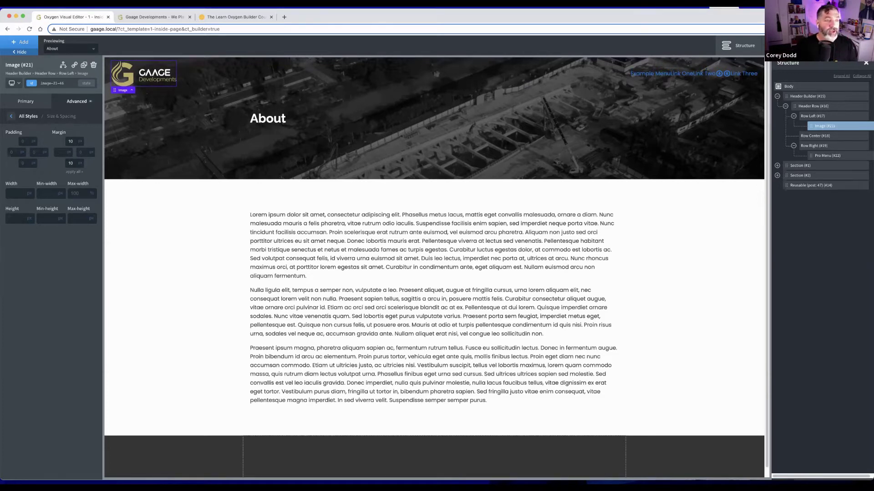
Try widths of 200 px and 150 px on the logo image, and clear the width value.
{"action": "type", "text": "20"}
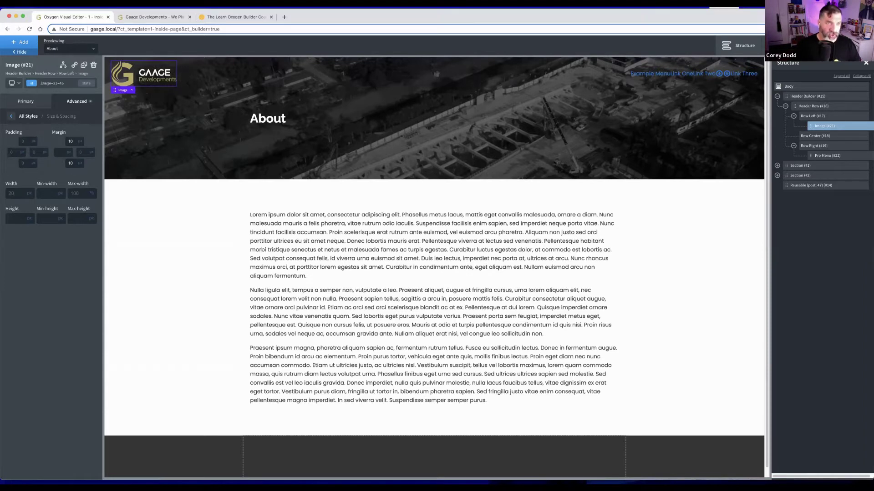
{"action": "type", "text": "0"}
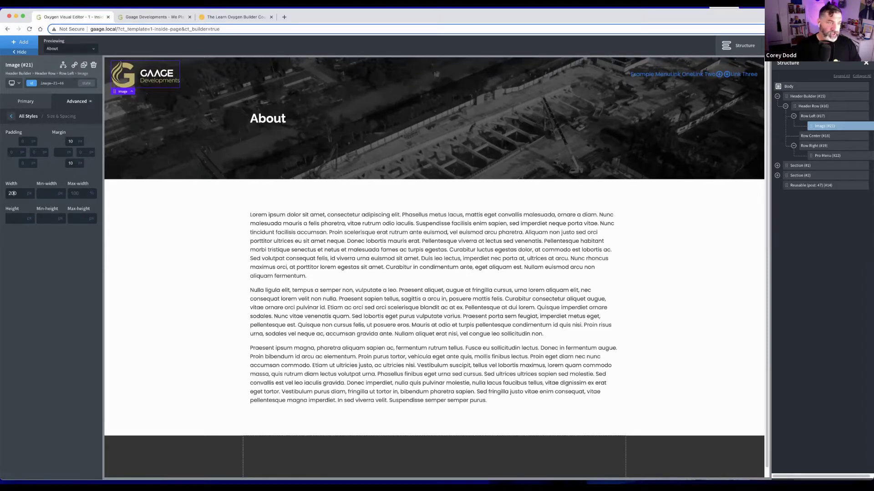
{"action": "type", "text": "150"}
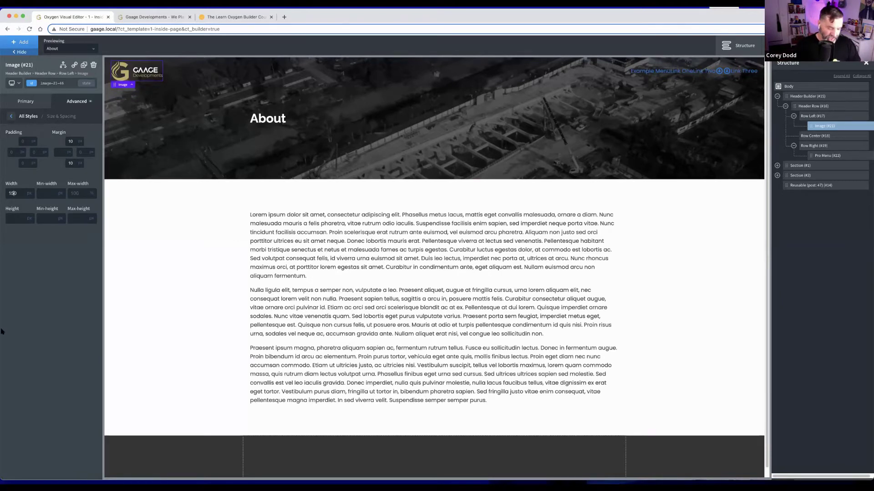
{"action": "key", "text": "super+a"}
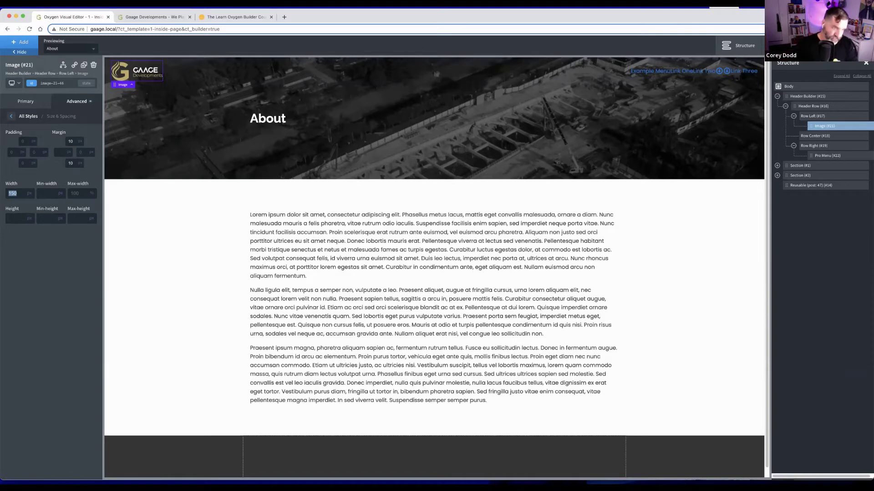
{"action": "key", "text": "BackSpace"}
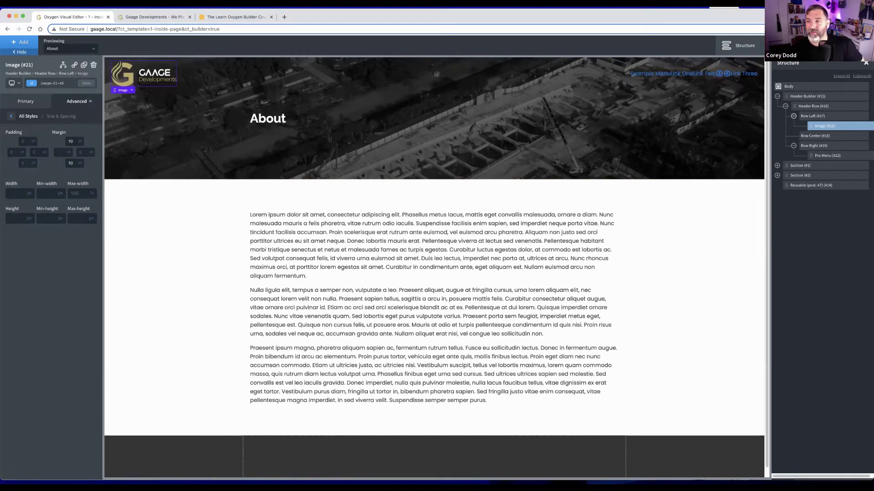
{"action": "left_click", "coordinate": [793, 116]}
{"action": "left_click", "coordinate": [827, 145]}
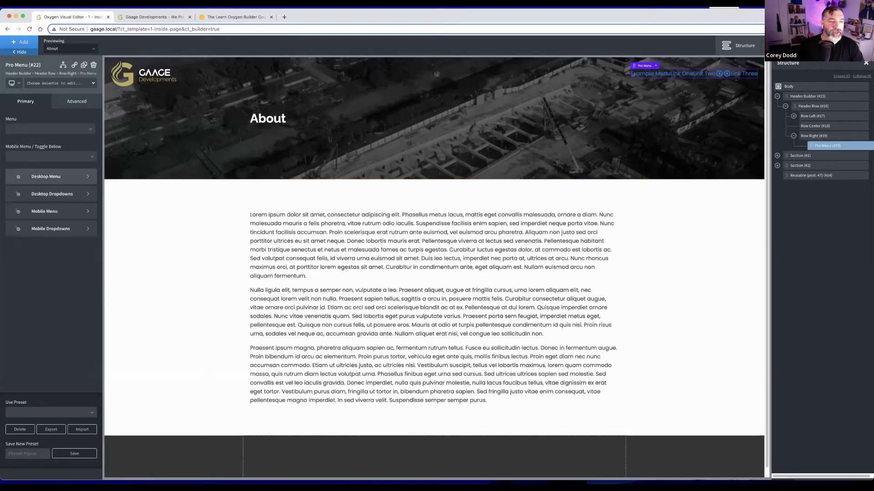
{"action": "left_click", "coordinate": [50, 177]}
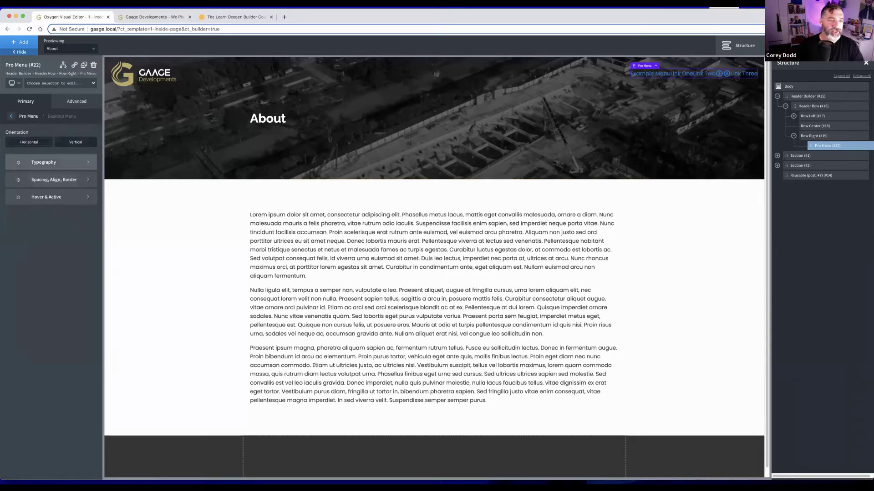
{"action": "left_click", "coordinate": [50, 163]}
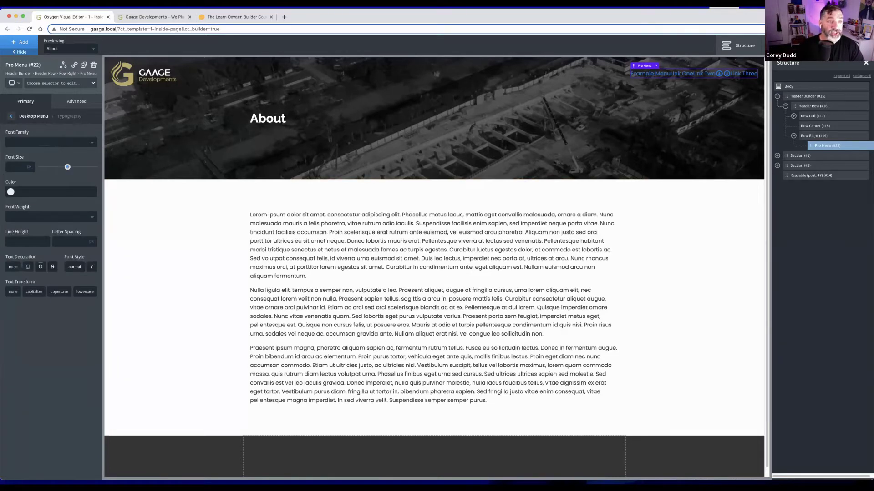
{"action": "left_click", "coordinate": [50, 142]}
{"action": "key", "text": "Escape"}
{"action": "left_click", "coordinate": [10, 192]}
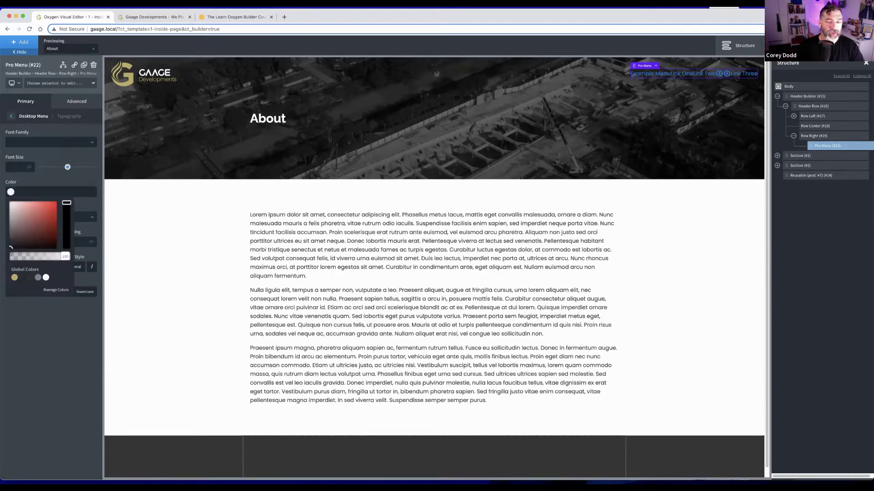
{"action": "left_click", "coordinate": [46, 277]}
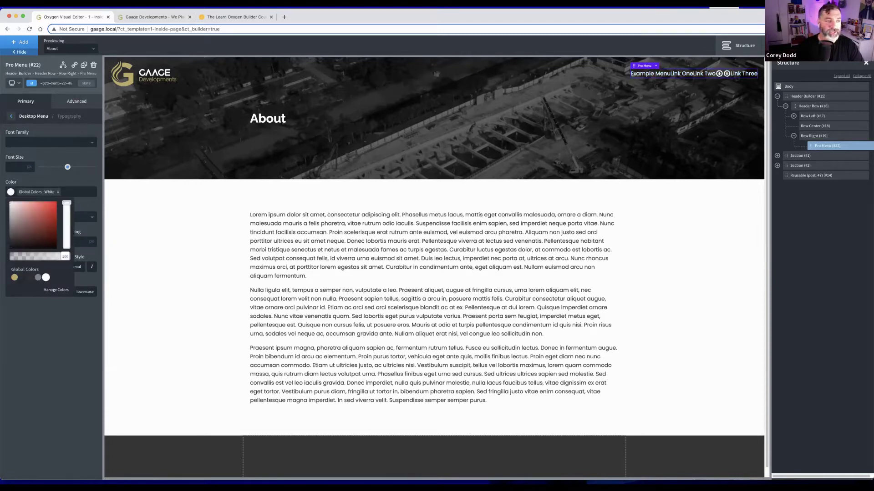
{"action": "left_click", "coordinate": [87, 217]}
{"action": "left_click", "coordinate": [86, 217]}
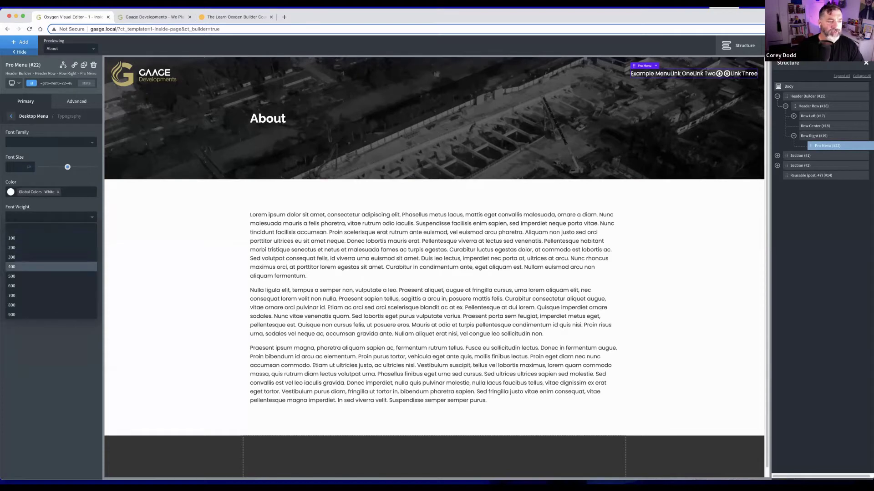
{"action": "left_click", "coordinate": [28, 257]}
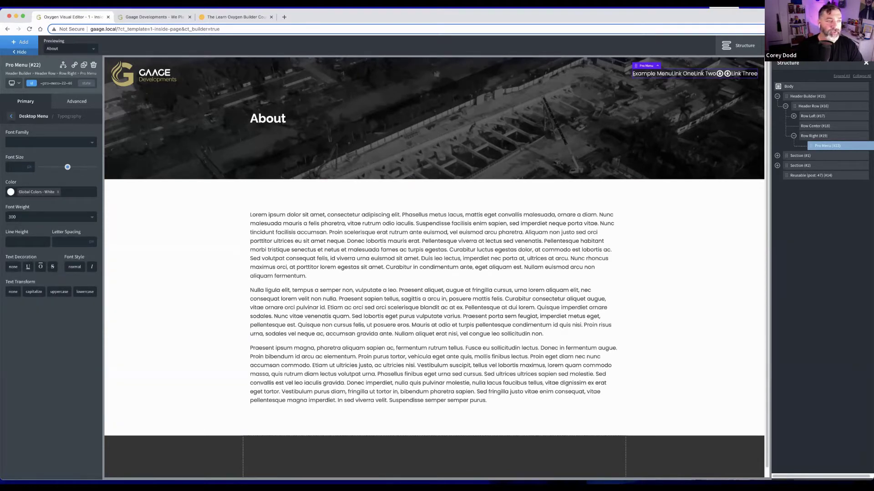
{"action": "left_click", "coordinate": [11, 116]}
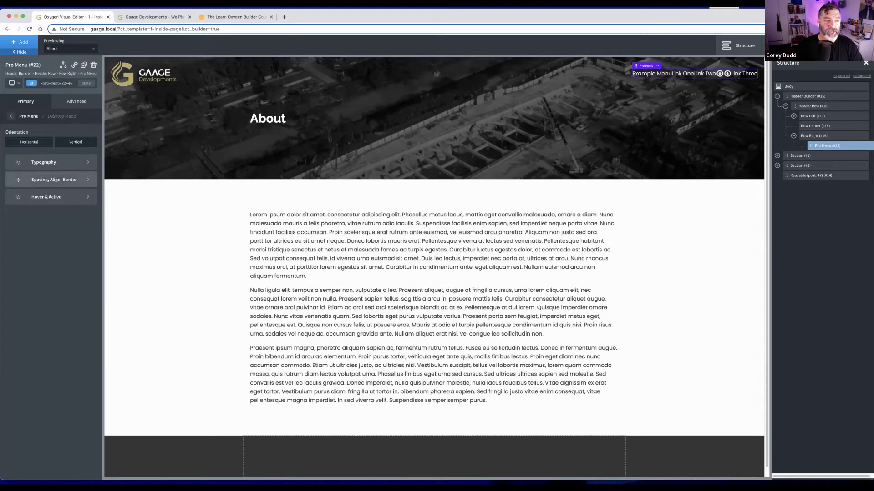
{"action": "left_click", "coordinate": [54, 180]}
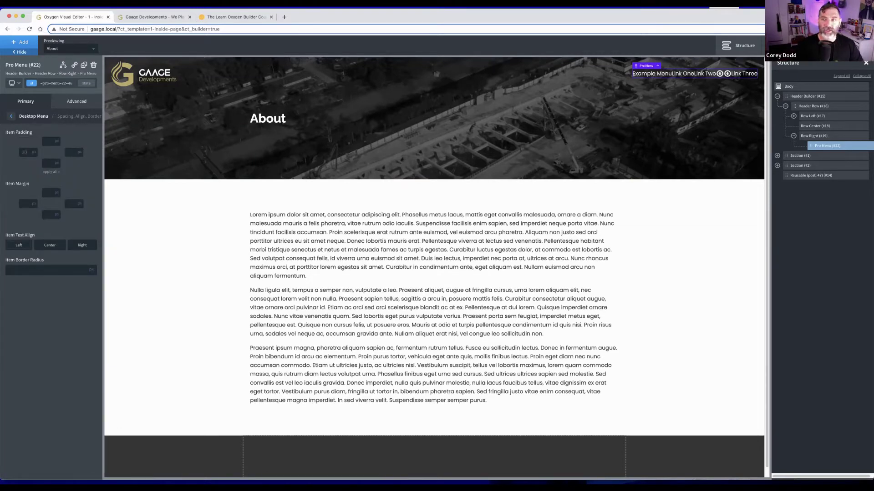
{"action": "type", "text": "2"}
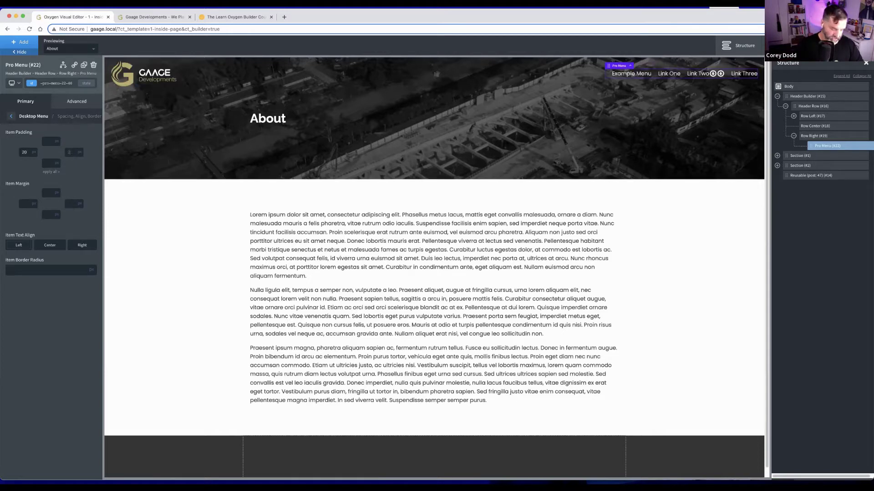
{"action": "type", "text": "0"}
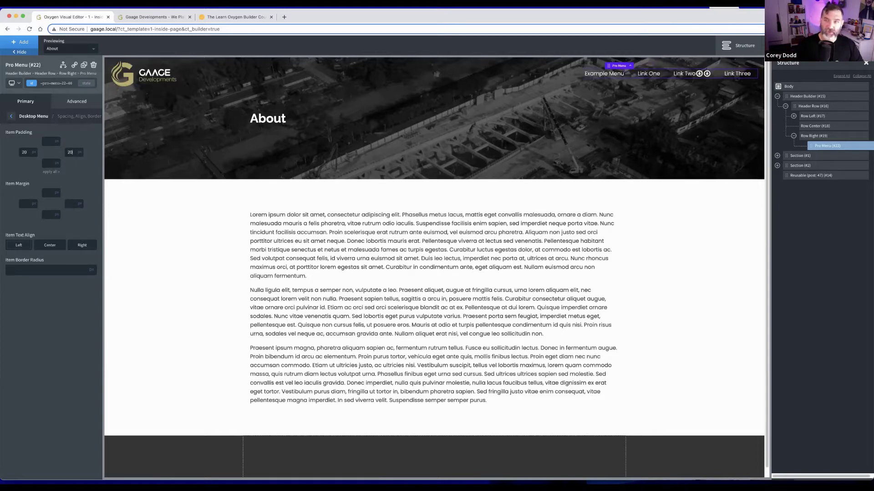
{"action": "left_click", "coordinate": [51, 172]}
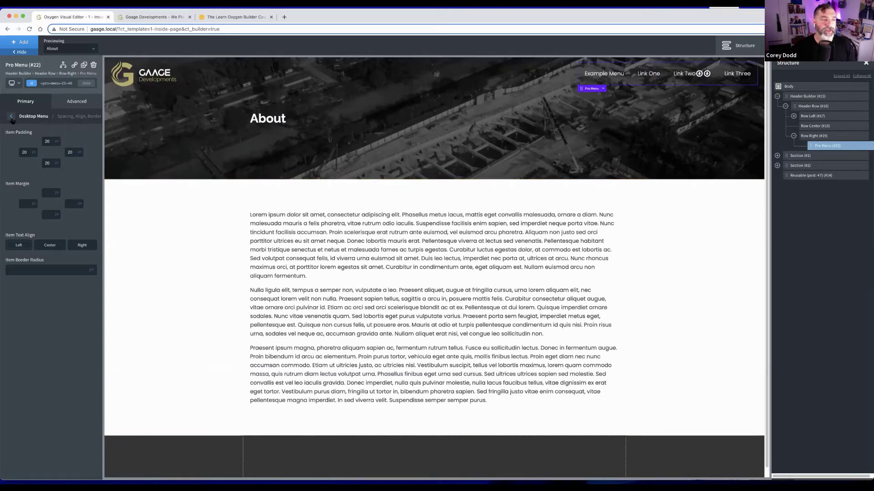
{"action": "mouse_move", "coordinate": [699, 73]}
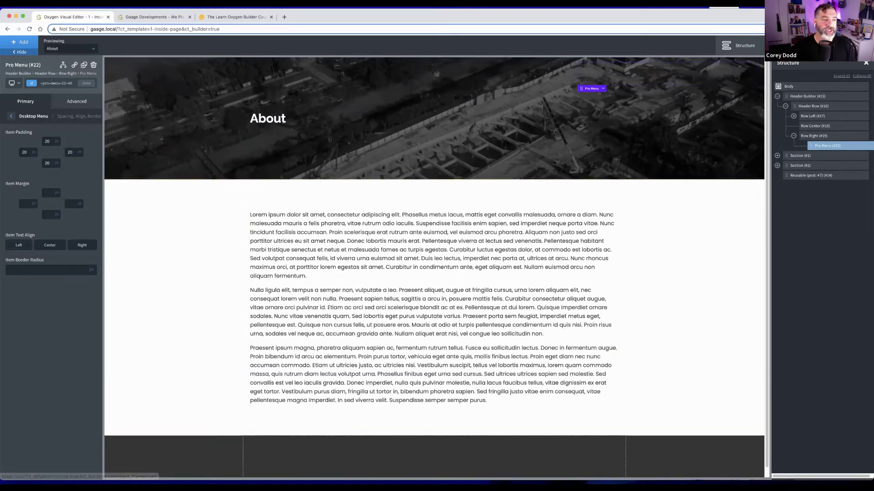
{"action": "left_click", "coordinate": [11, 117]}
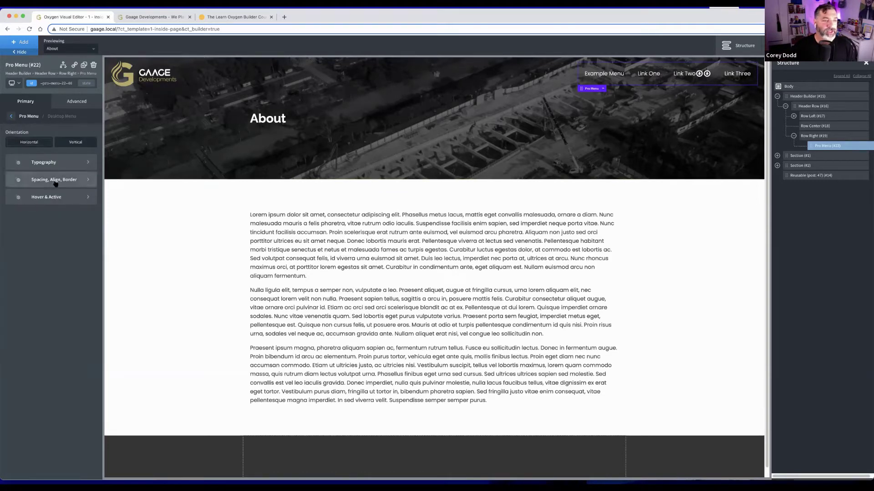
{"action": "left_click", "coordinate": [52, 197]}
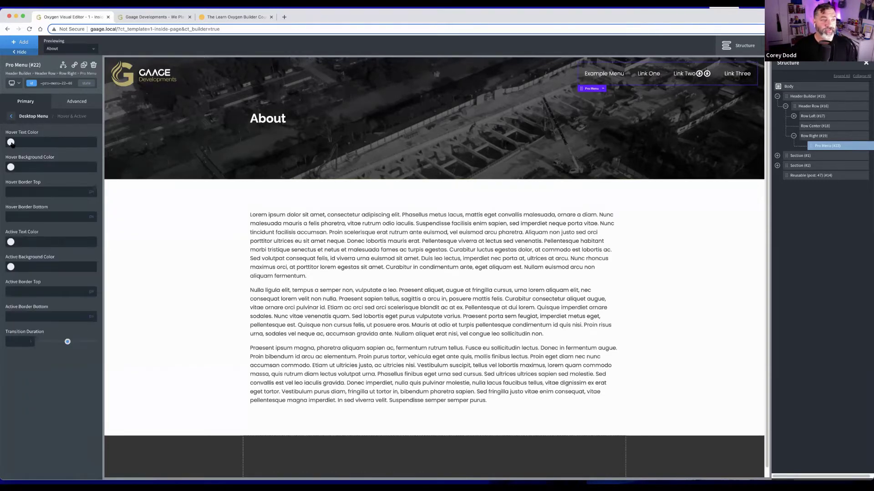
{"action": "left_click", "coordinate": [11, 167]}
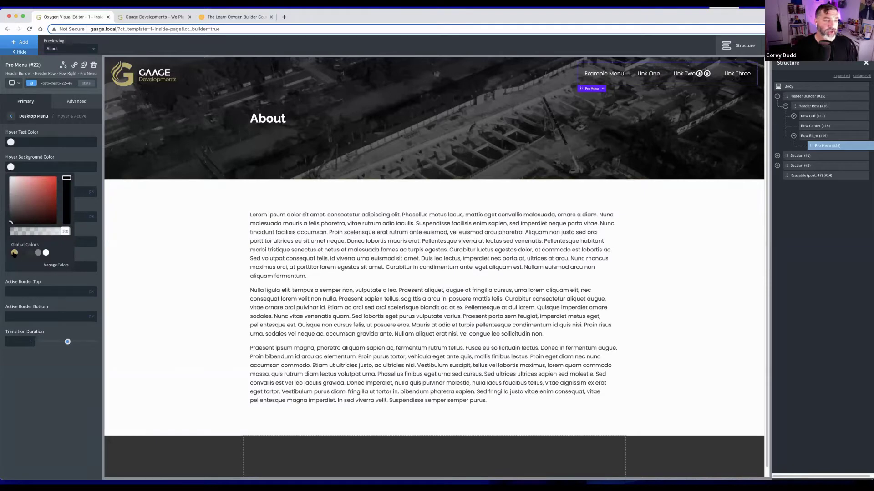
{"action": "left_click", "coordinate": [15, 253]}
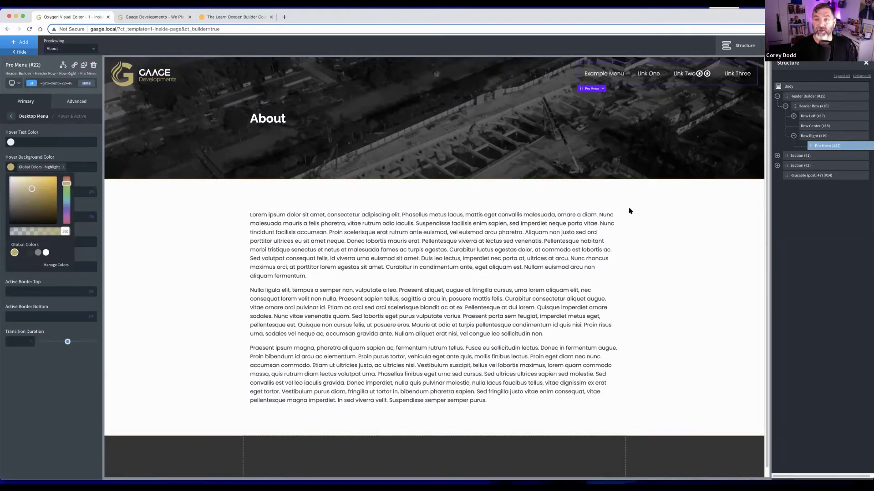
{"action": "left_click", "coordinate": [627, 189]}
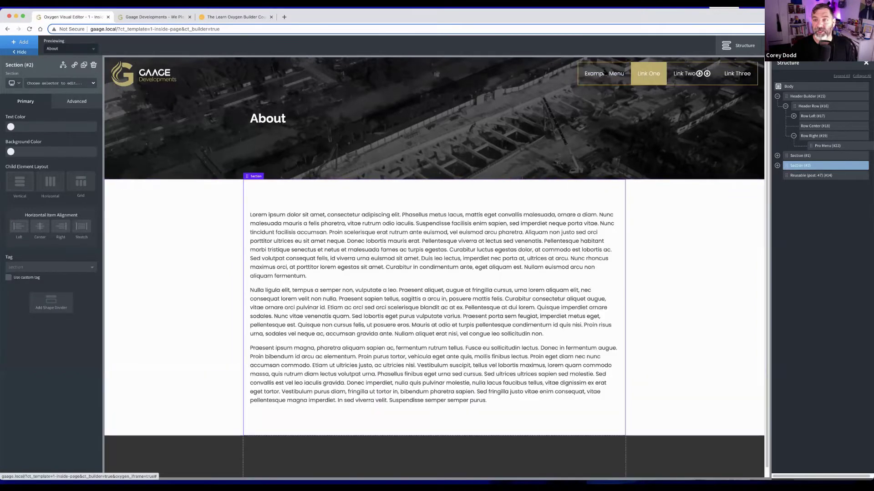
{"action": "mouse_move", "coordinate": [689, 75]}
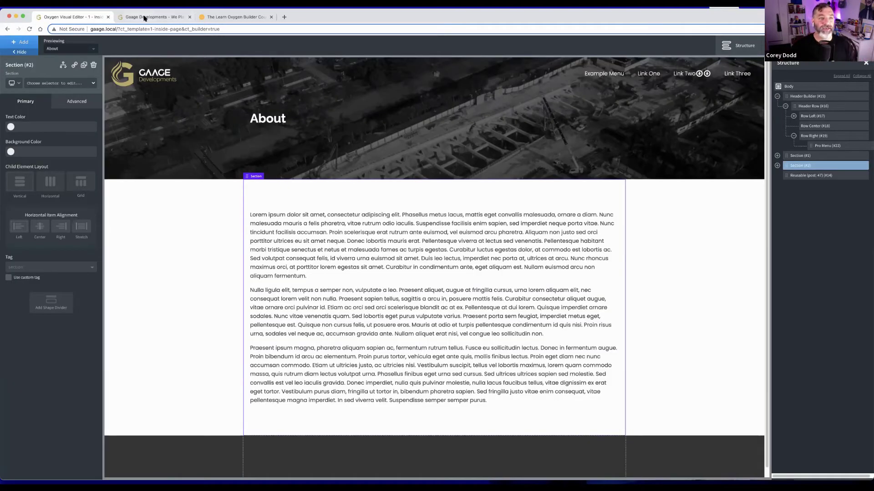
Reload the live home page and open the site's WordPress Menus admin page in a new tab.
{"action": "left_click", "coordinate": [144, 17]}
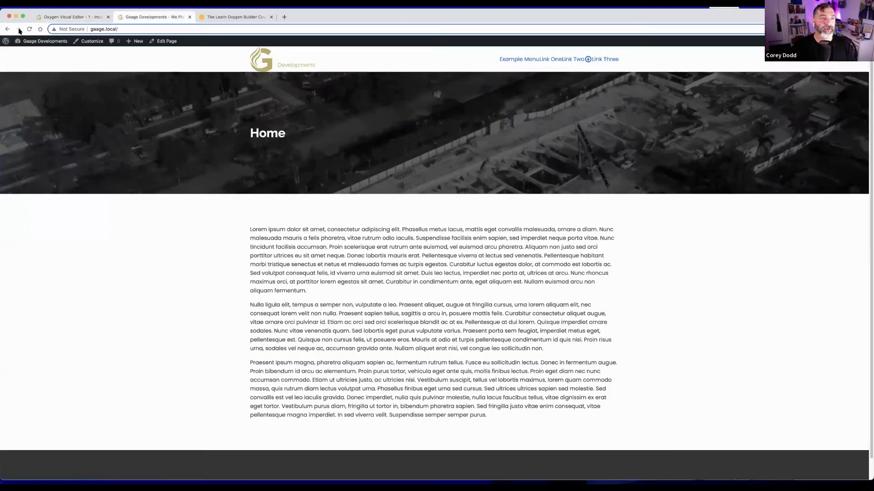
{"action": "left_click", "coordinate": [29, 30]}
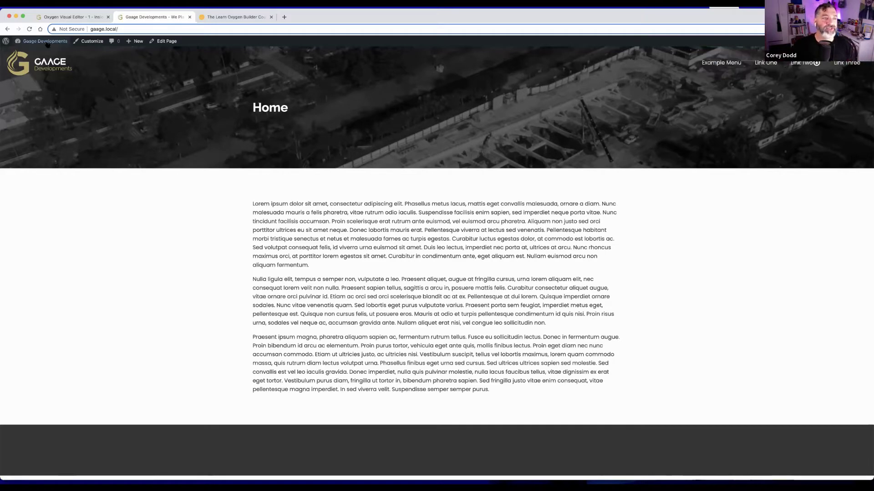
{"action": "mouse_move", "coordinate": [39, 46]}
{"action": "right_click", "coordinate": [23, 71]}
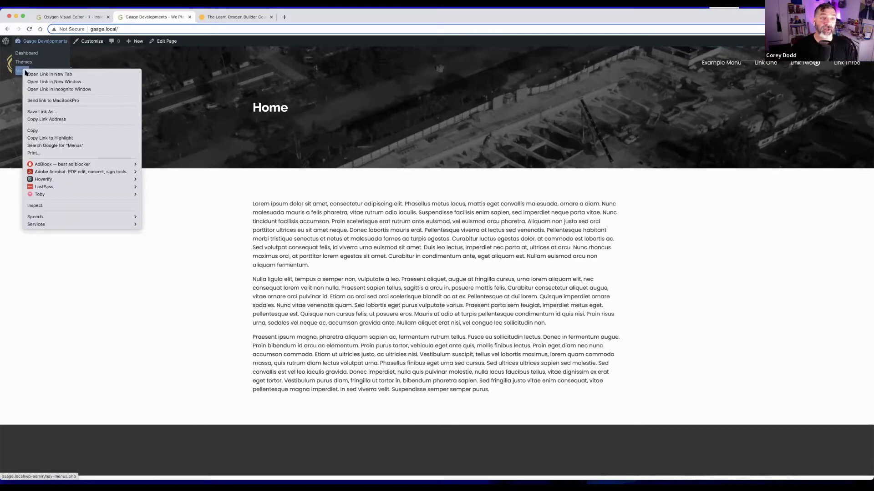
{"action": "left_click", "coordinate": [25, 74]}
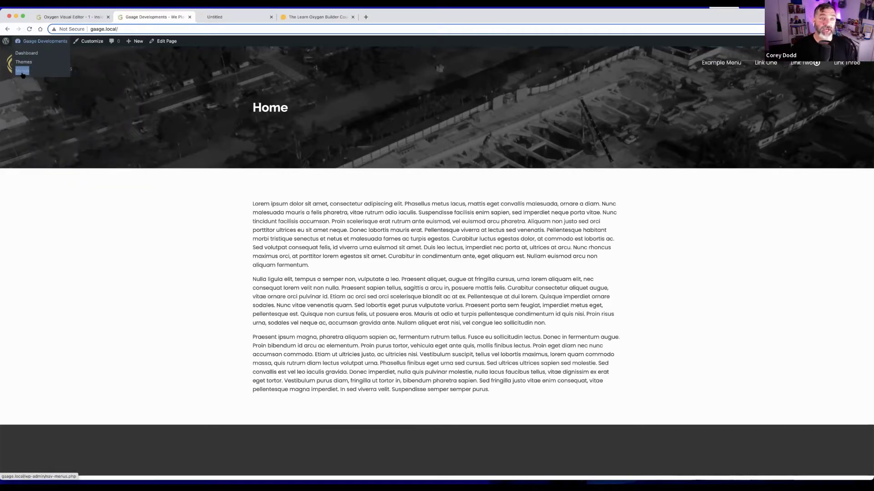
{"action": "left_click", "coordinate": [224, 19]}
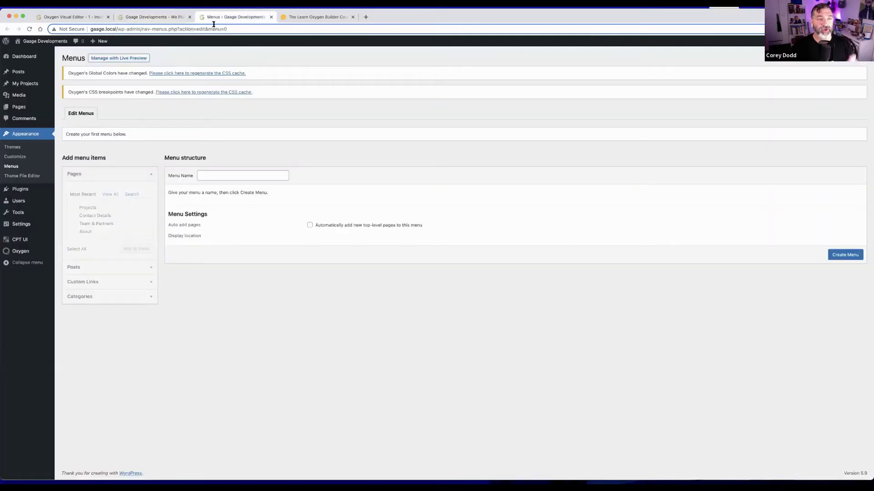
Create a new WordPress menu named Main Menu.
{"action": "left_click", "coordinate": [219, 177]}
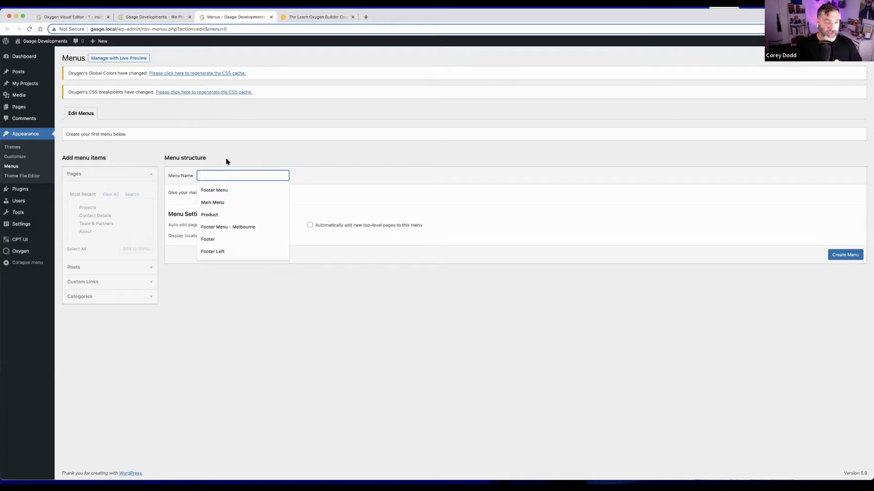
{"action": "type", "text": "Main "}
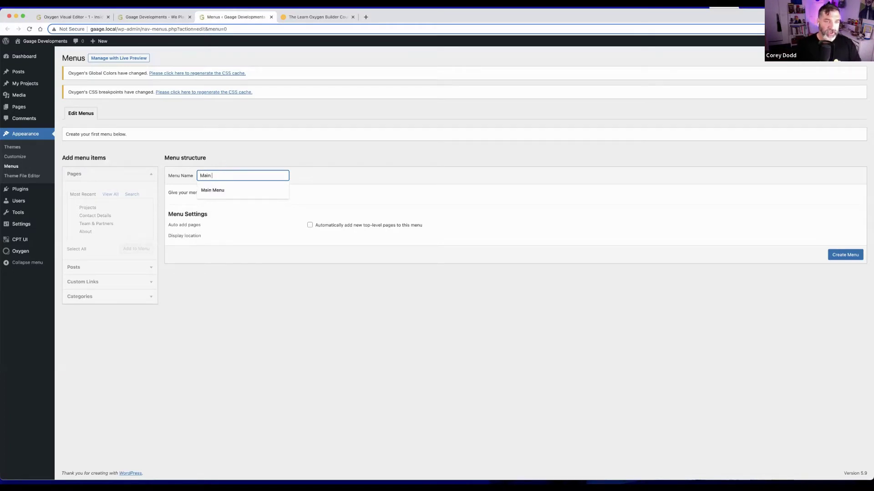
{"action": "type", "text": "Menu"}
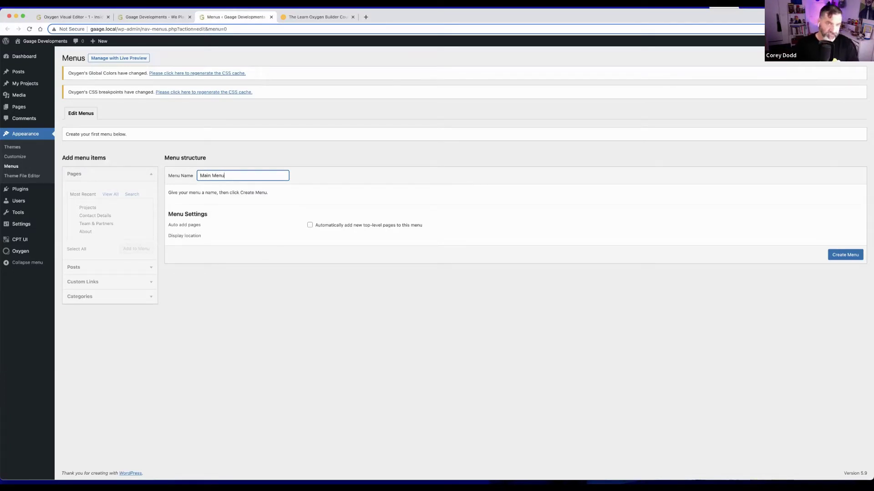
{"action": "key", "text": "Return"}
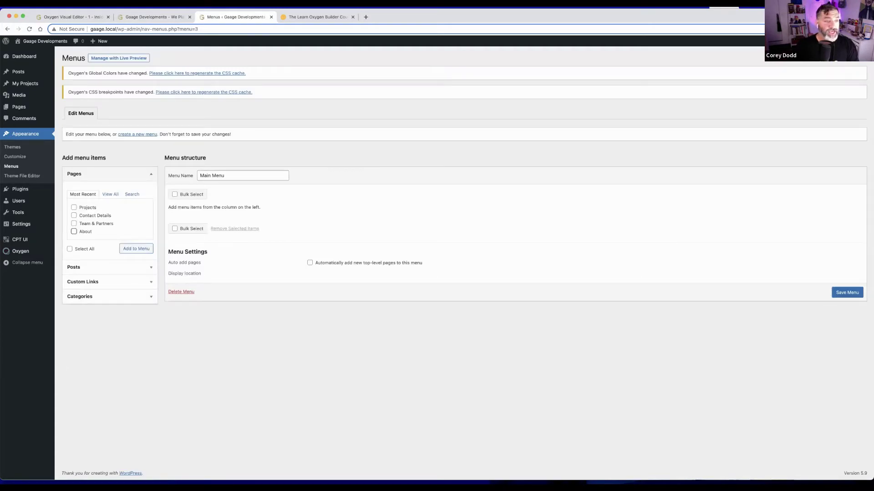
Add the Projects, Contact Details, Team & Partners and About pages to Main Menu.
{"action": "key", "text": "space"}
{"action": "key", "text": "shift+Tab"}
{"action": "key", "text": "space"}
{"action": "key", "text": "shift+Tab"}
{"action": "key", "text": "space"}
{"action": "key", "text": "shift+Tab"}
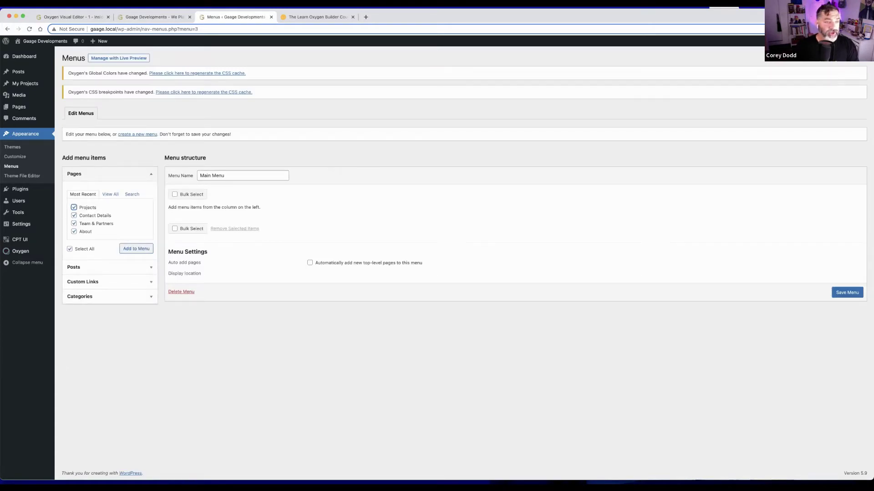
{"action": "key", "text": "Tab"}
{"action": "key", "text": "Tab"}
{"action": "key", "text": "Tab"}
{"action": "key", "text": "Tab"}
{"action": "key", "text": "Tab"}
{"action": "key", "text": "Return"}
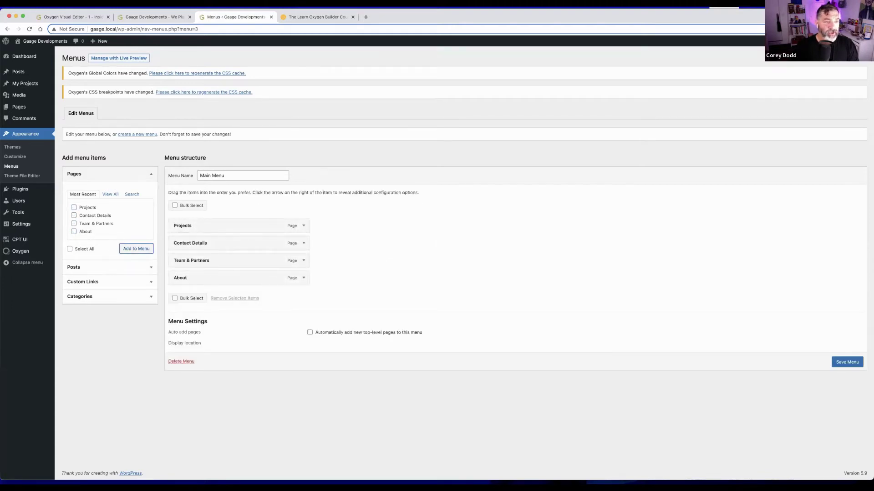
Add the Home front page to Main Menu from the full list of pages.
{"action": "key", "text": "shift+Tab"}
{"action": "key", "text": "shift+Tab"}
{"action": "key", "text": "shift+Tab"}
{"action": "key", "text": "shift+Tab"}
{"action": "key", "text": "shift+Tab"}
{"action": "key", "text": "shift+Tab"}
{"action": "key", "text": "shift+Tab"}
{"action": "key", "text": "Return"}
{"action": "key", "text": "Tab"}
{"action": "key", "text": "Tab"}
{"action": "key", "text": "space"}
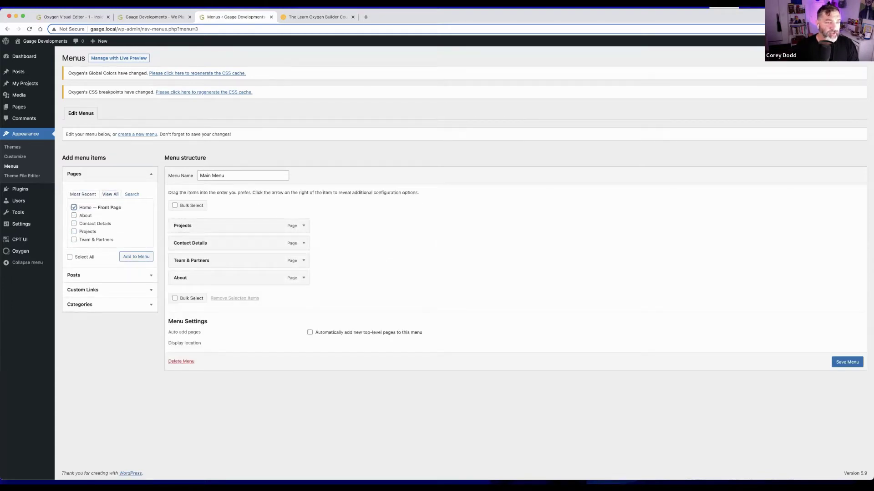
{"action": "key", "text": "Tab"}
{"action": "key", "text": "Tab"}
{"action": "key", "text": "Tab"}
{"action": "key", "text": "Tab"}
{"action": "key", "text": "Tab"}
{"action": "key", "text": "Tab"}
{"action": "key", "text": "Return"}
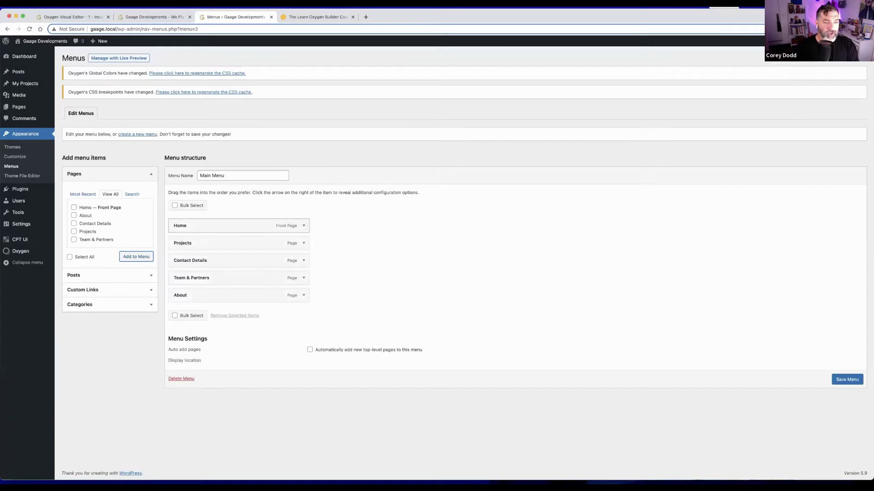
Reorder the Main Menu items as Home, About, Team & Partners, Projects, Contact Details.
{"action": "key", "text": "Tab"}
{"action": "key", "text": "Tab"}
{"action": "key", "text": "Tab"}
{"action": "key", "text": "Up"}
{"action": "key", "text": "Up"}
{"action": "key", "text": "Up"}
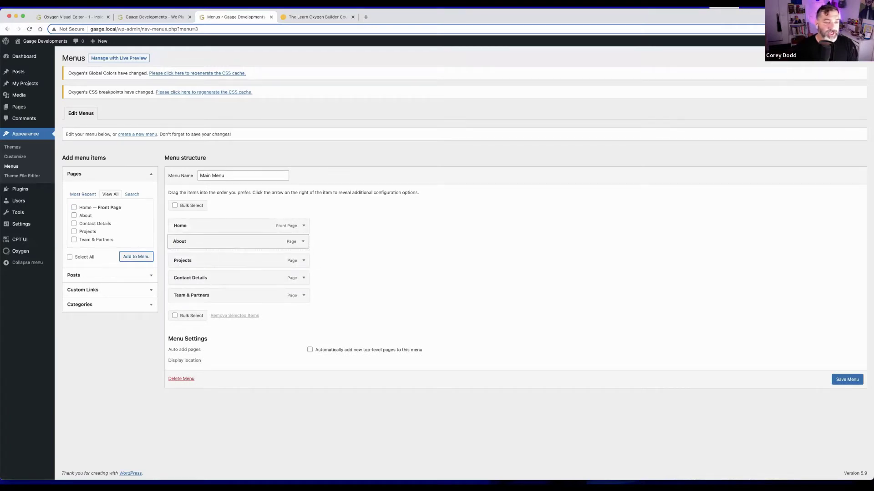
{"action": "key", "text": "Tab"}
{"action": "key", "text": "Tab"}
{"action": "key", "text": "Down"}
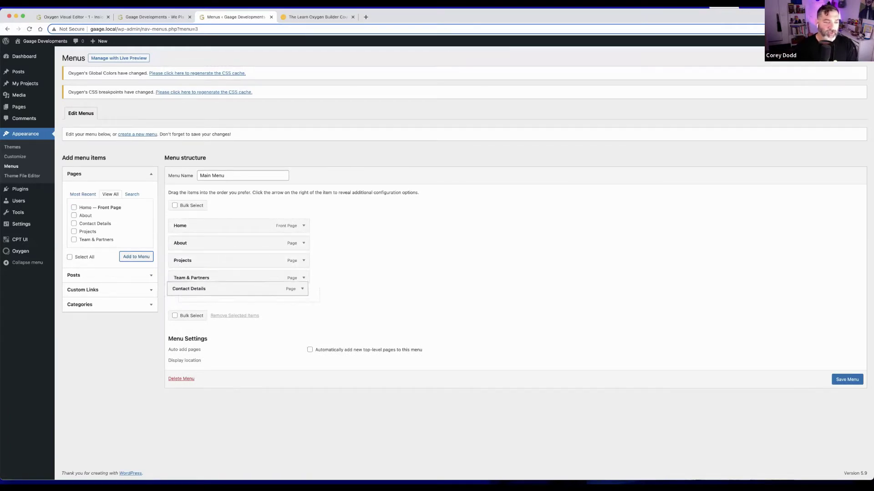
{"action": "key", "text": "shift+Tab"}
{"action": "key", "text": "shift+Tab"}
{"action": "key", "text": "Up"}
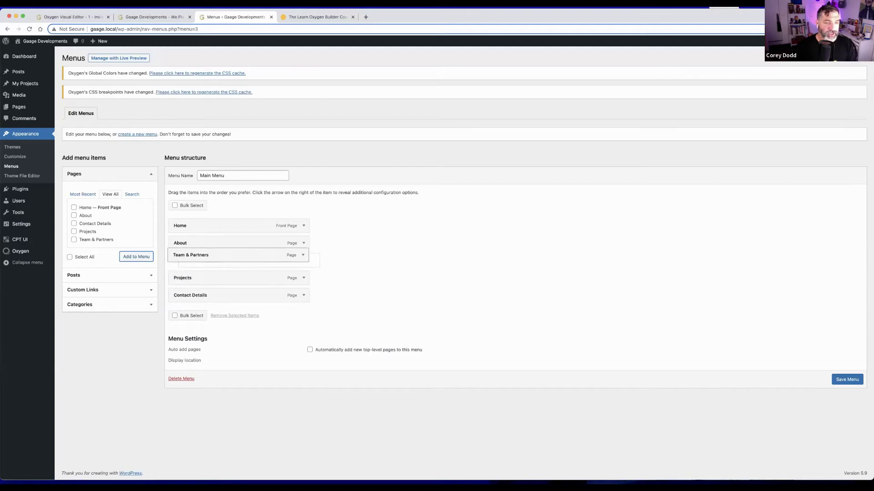
Save Main Menu and reload the live home page to check the header navigation.
{"action": "key", "text": "Tab"}
{"action": "key", "text": "Tab"}
{"action": "key", "text": "Tab"}
{"action": "key", "text": "Tab"}
{"action": "key", "text": "Tab"}
{"action": "key", "text": "Tab"}
{"action": "key", "text": "Tab"}
{"action": "key", "text": "Tab"}
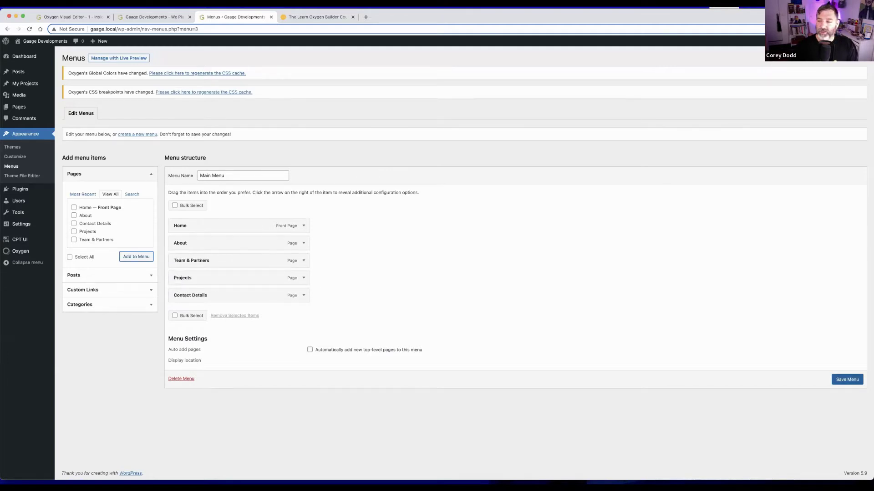
{"action": "key", "text": "Return"}
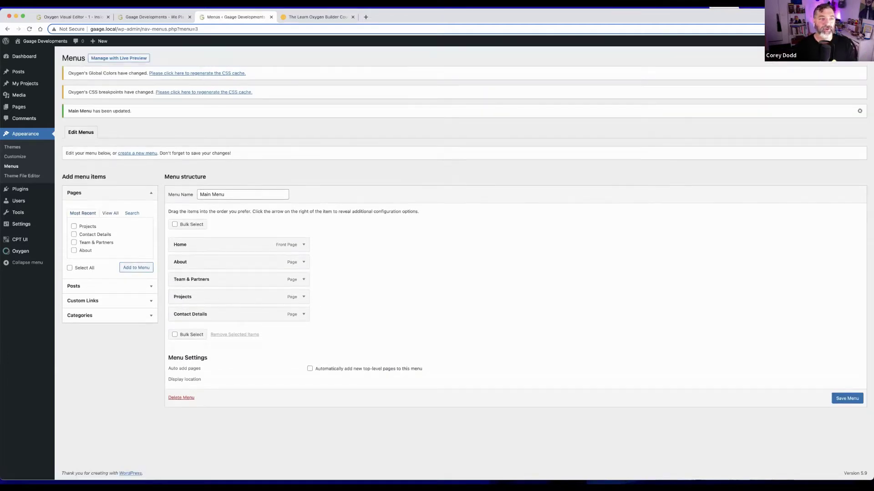
{"action": "key", "text": "ctrl+shift+Tab"}
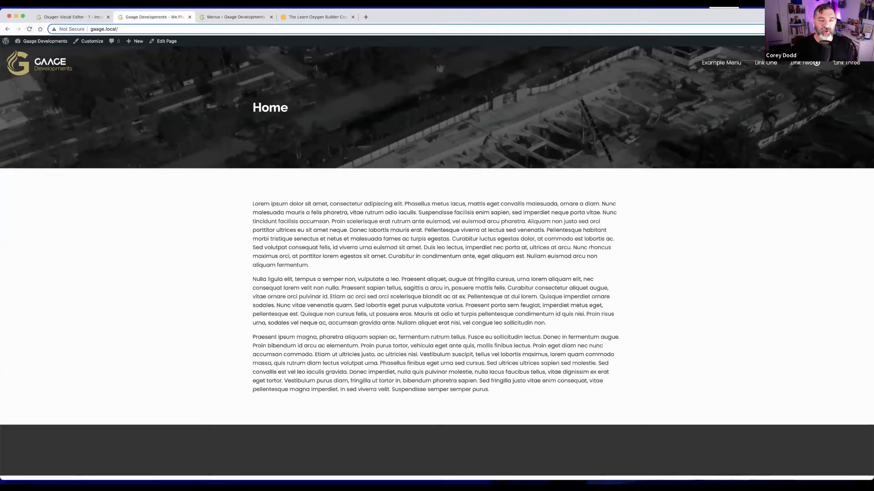
{"action": "left_click", "coordinate": [29, 29]}
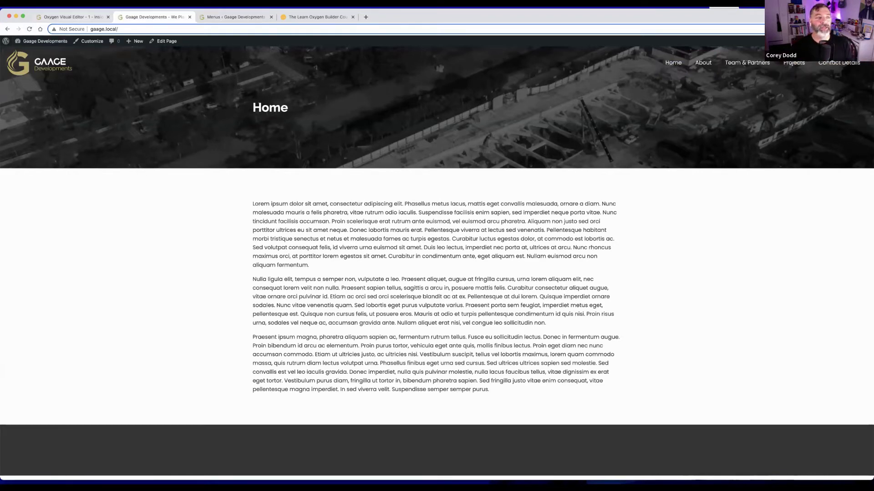
Return to the Oxygen editor and reload the Inside Page template to refresh its available menus.
{"action": "key", "text": "super+1"}
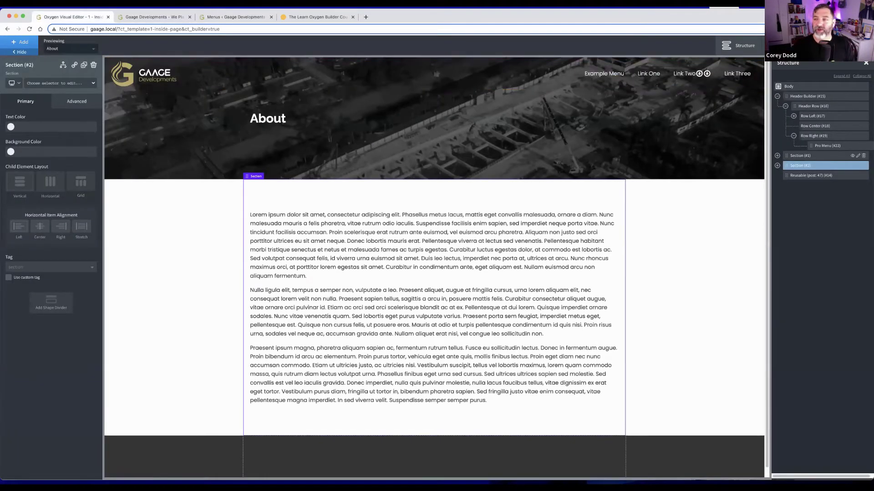
{"action": "left_click", "coordinate": [828, 145]}
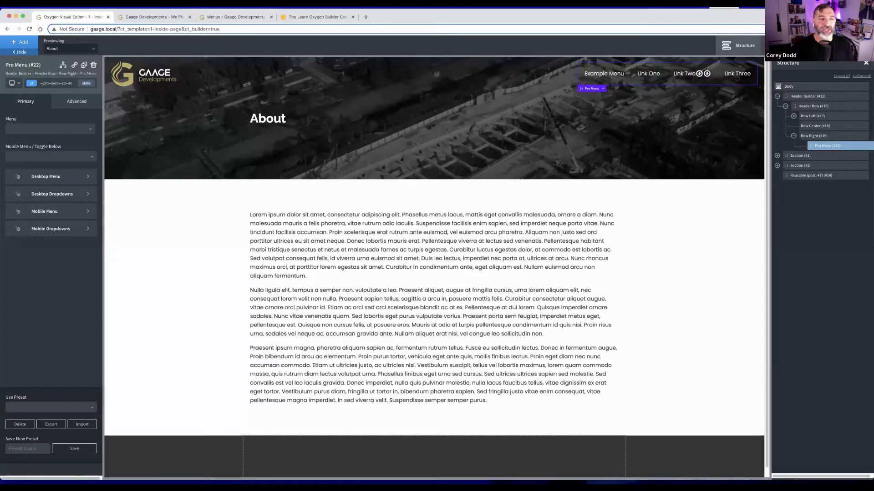
{"action": "key", "text": "super+r"}
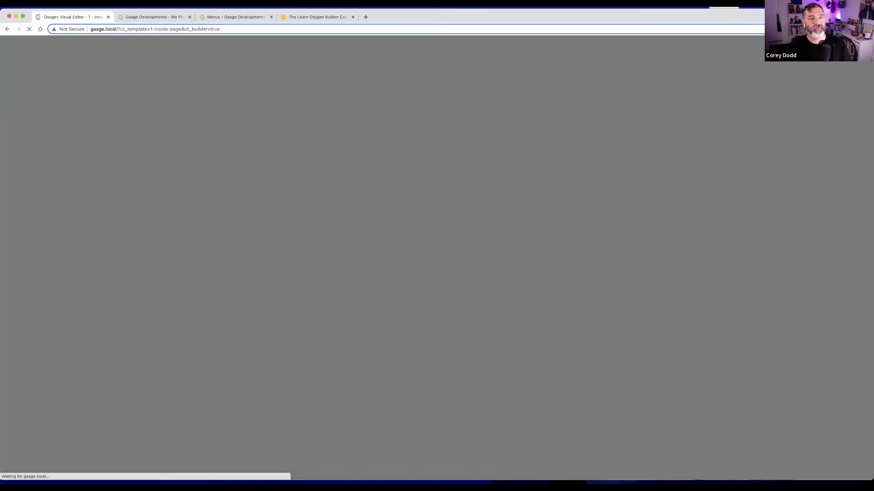
{"action": "key", "text": "super+3"}
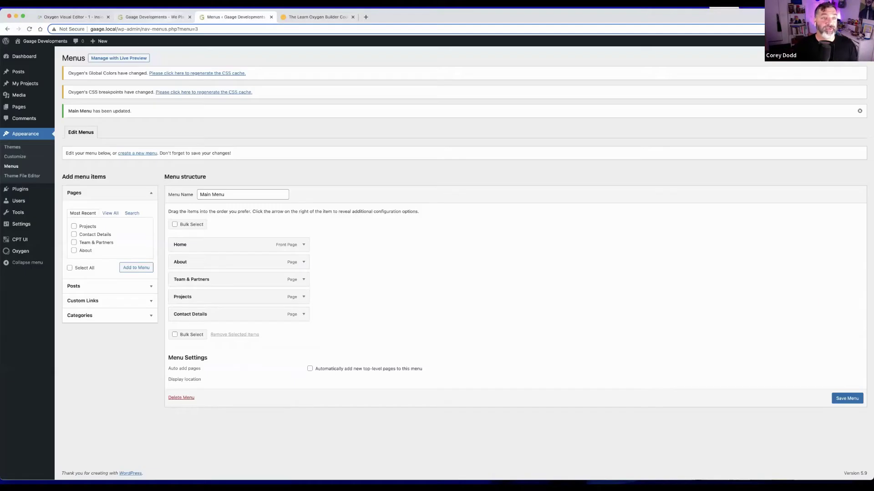
{"action": "key", "text": "super+2"}
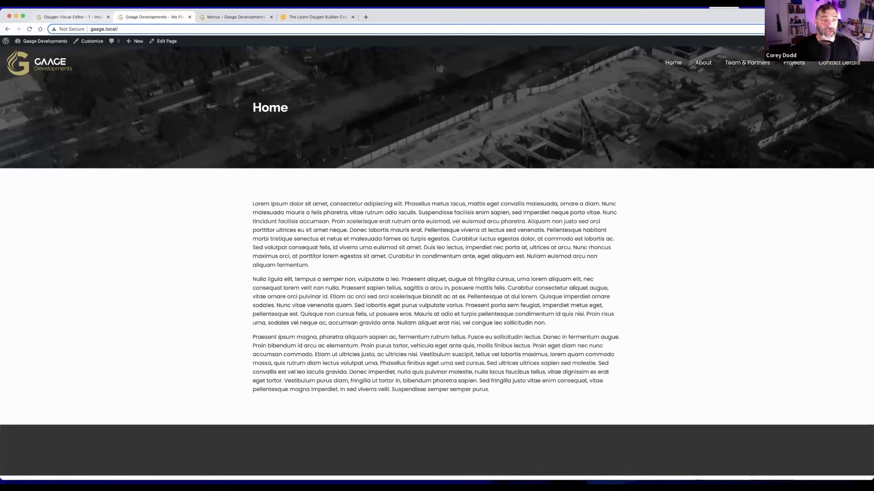
{"action": "key", "text": "ctrl+shift+Tab"}
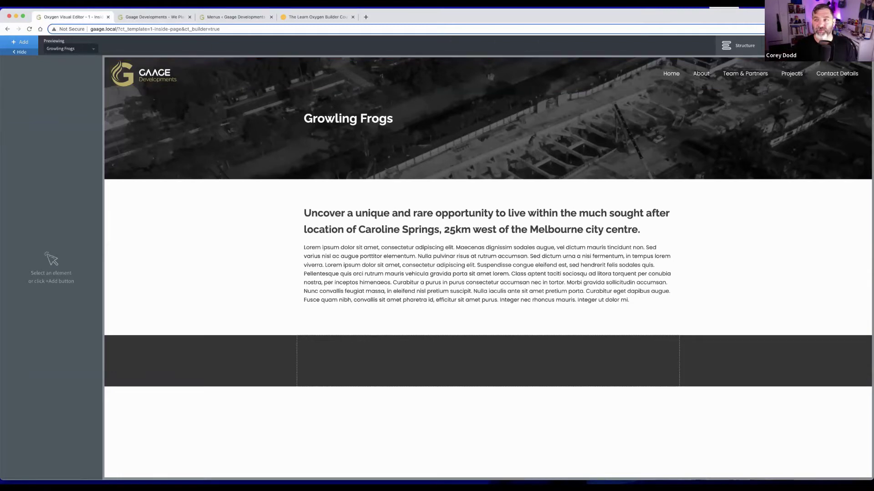
Assign Main Menu as the menu for the header's Pro Menu element.
{"action": "left_click", "coordinate": [738, 46]}
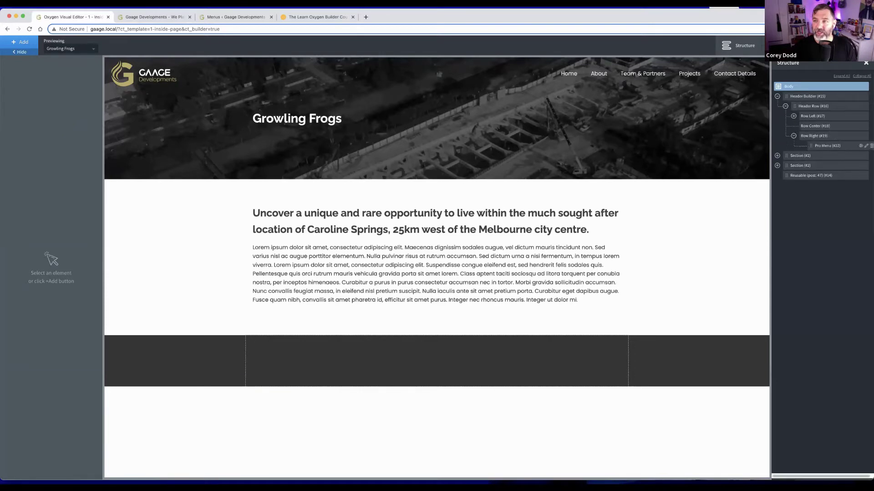
{"action": "left_click", "coordinate": [827, 145]}
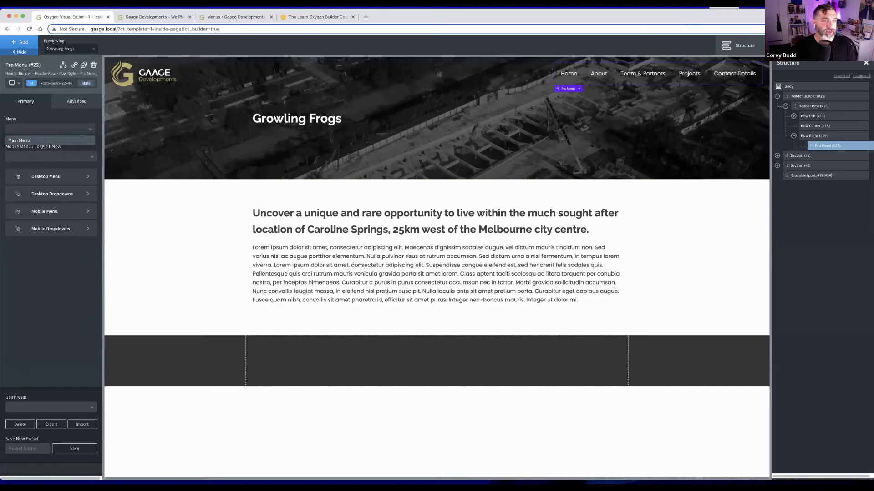
{"action": "left_click", "coordinate": [28, 140]}
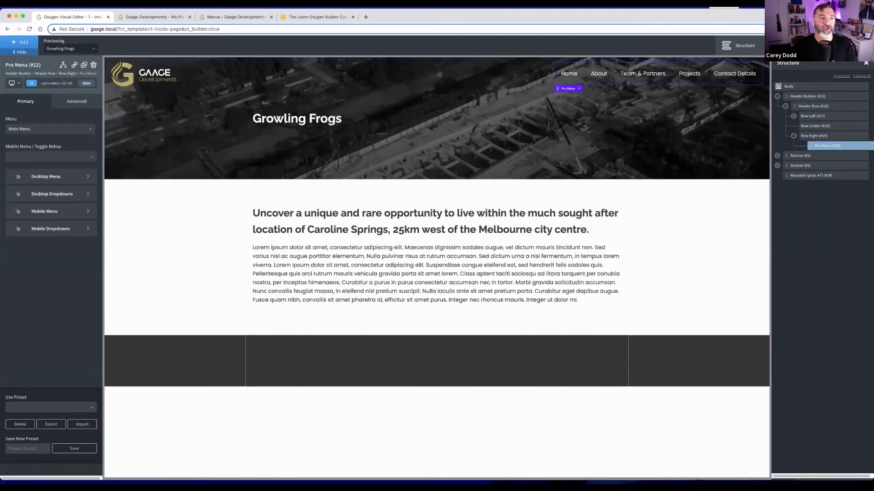
Leave the Inside Page editor for the site's WordPress dashboard and open the Oxygen templates list.
{"action": "left_click_drag", "start_coordinate": [119, 29], "coordinate": [220, 29]}
{"action": "key", "text": "BackSpace"}
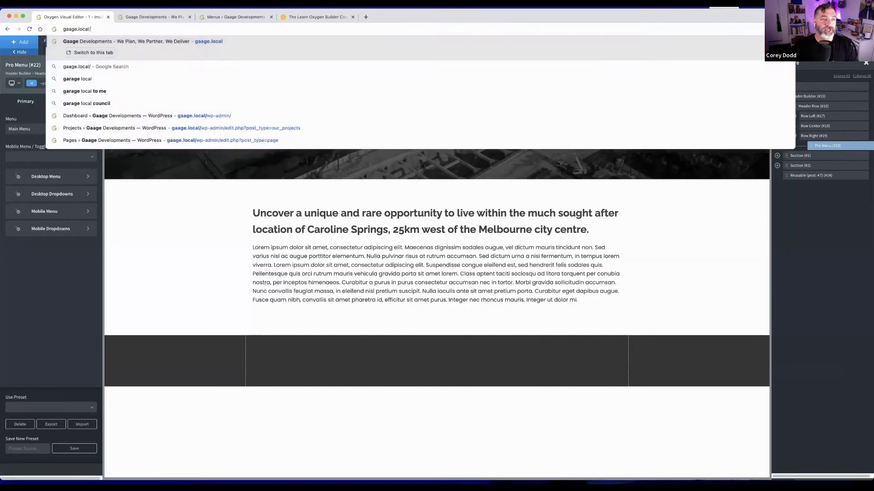
{"action": "key", "text": "Return"}
{"action": "mouse_move", "coordinate": [45, 41]}
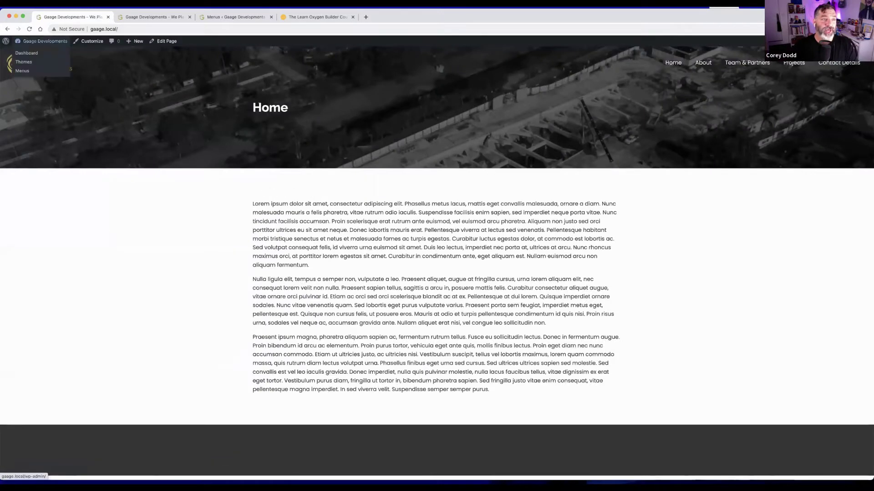
{"action": "left_click", "coordinate": [26, 53]}
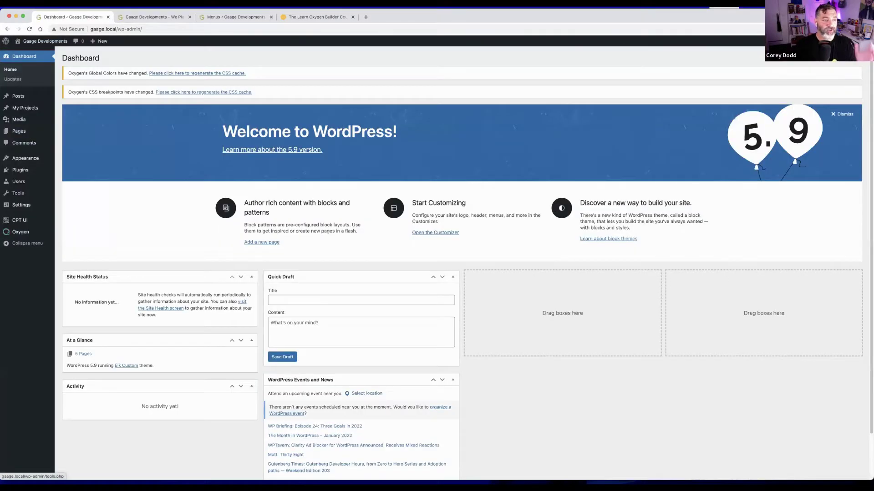
{"action": "mouse_move", "coordinate": [20, 232]}
{"action": "left_click", "coordinate": [66, 230]}
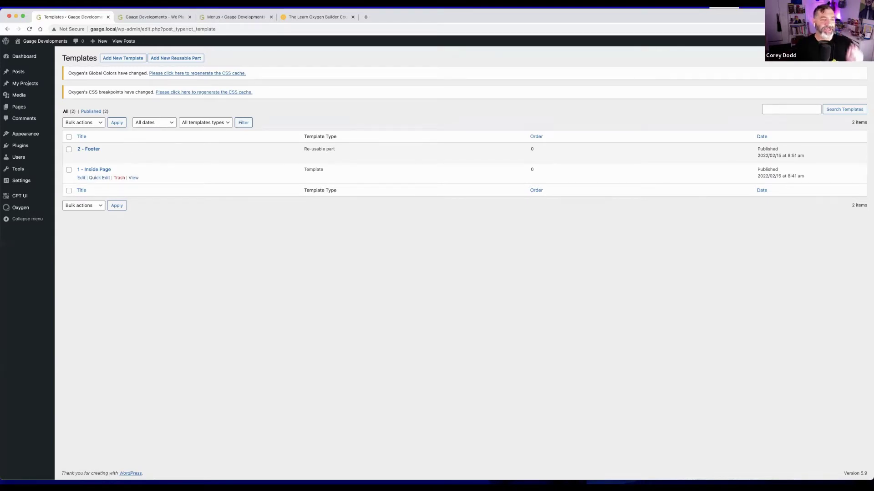
Open the 1 - Inside Page template in a separate tab and launch it in the Oxygen editor.
{"action": "right_click", "coordinate": [82, 178]}
{"action": "left_click", "coordinate": [87, 180]}
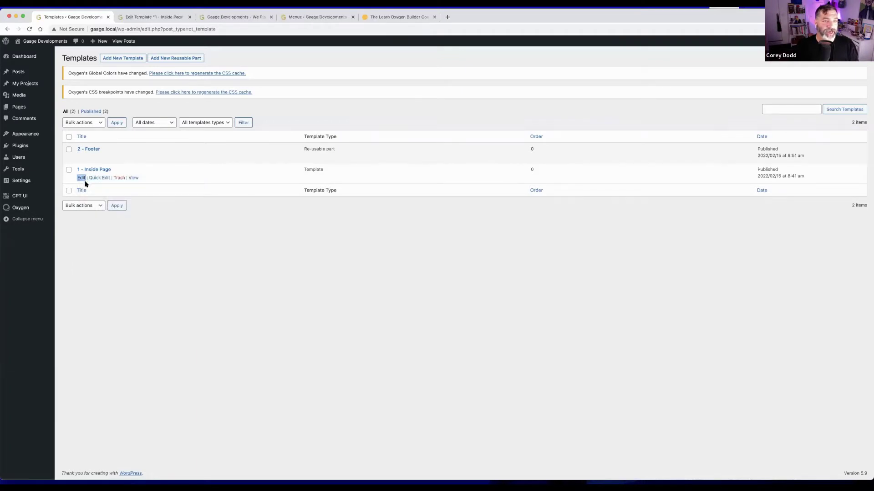
{"action": "left_click", "coordinate": [155, 17]}
{"action": "left_click", "coordinate": [401, 180]}
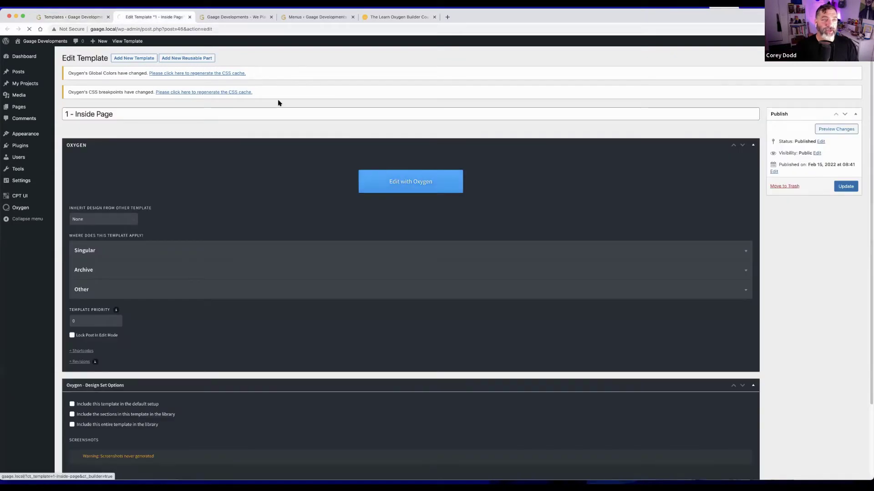
Return to the templates list and start a new template titled "1 - Homepage".
{"action": "left_click", "coordinate": [73, 18]}
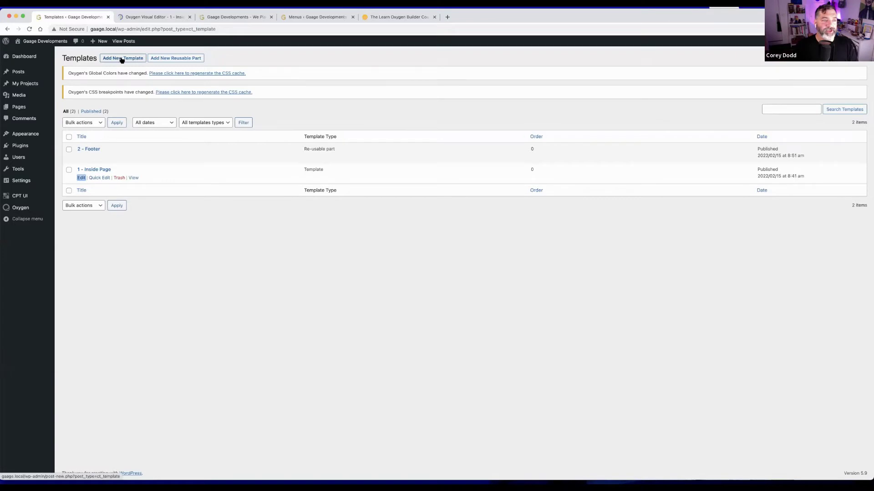
{"action": "left_click", "coordinate": [122, 58]}
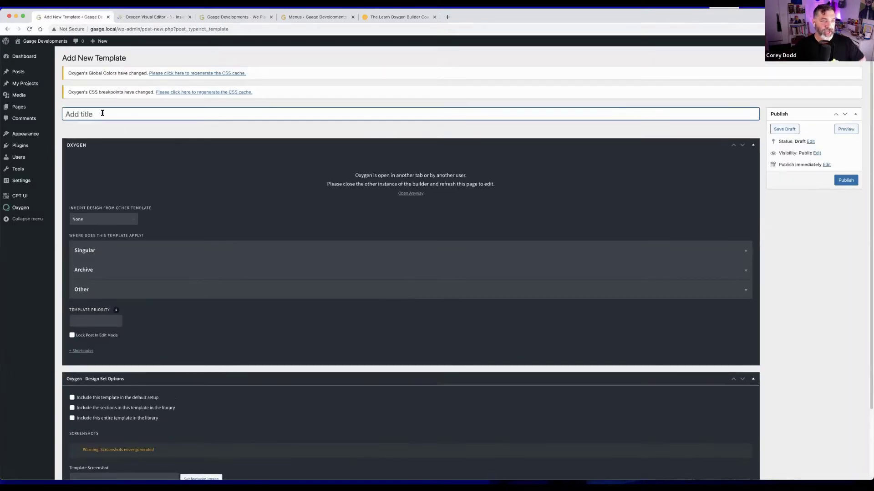
{"action": "type", "text": "1"}
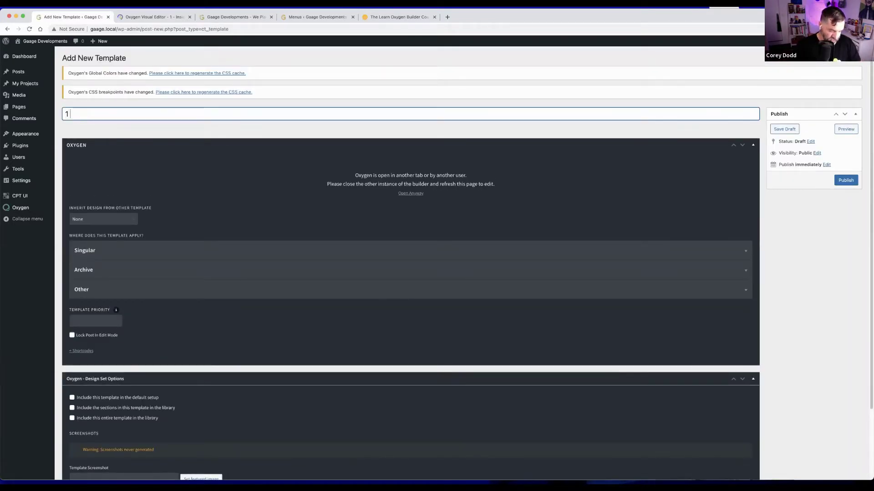
{"action": "type", "text": " - Homepage"}
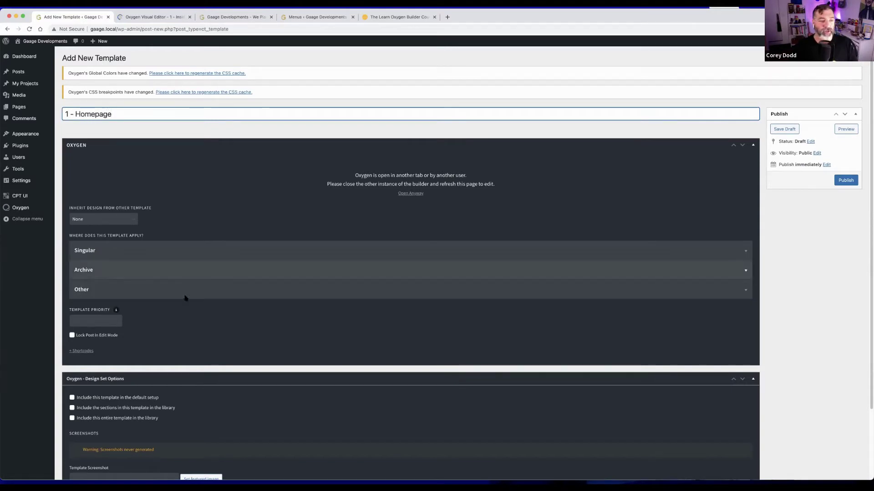
Apply the 1 - Homepage template to the Front Page, set its template priority to 1, and publish it.
{"action": "left_click", "coordinate": [103, 292]}
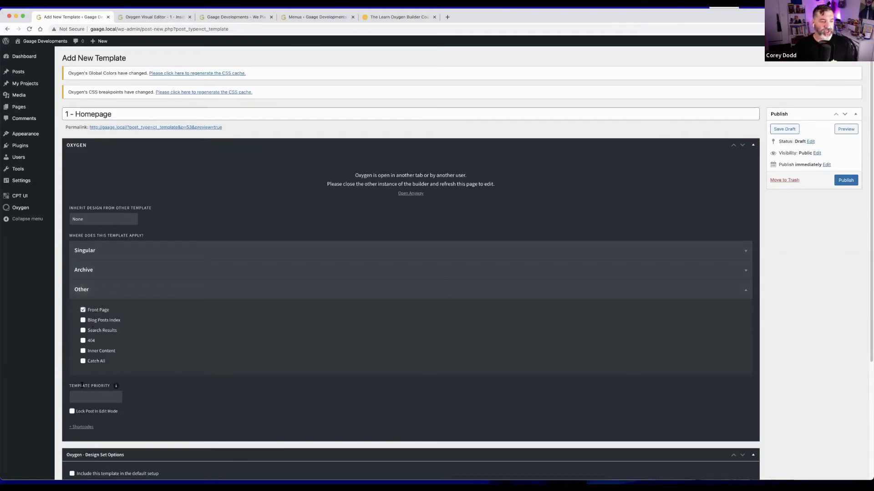
{"action": "left_click", "coordinate": [96, 398]}
{"action": "type", "text": "1"}
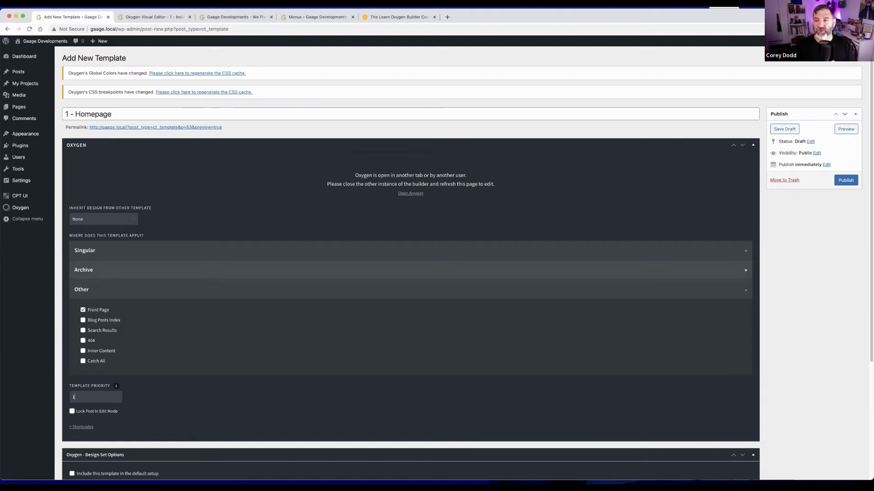
{"action": "key", "text": "Return"}
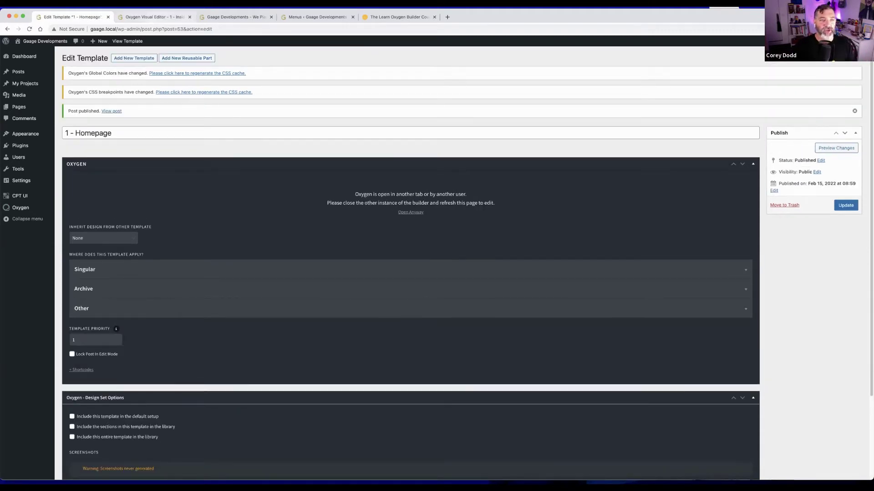
Make the Header Builder of the Inside Page template a reusable part.
{"action": "key", "text": "ctrl+Tab"}
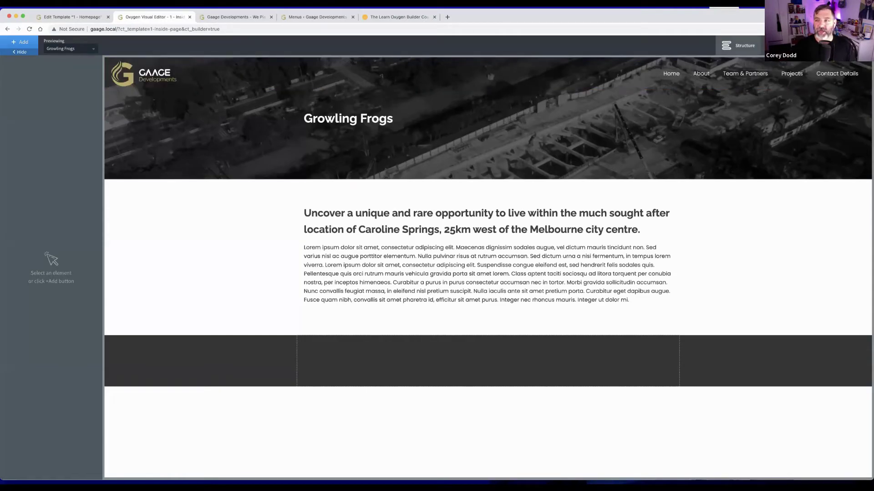
{"action": "left_click", "coordinate": [737, 45]}
{"action": "left_click", "coordinate": [808, 96]}
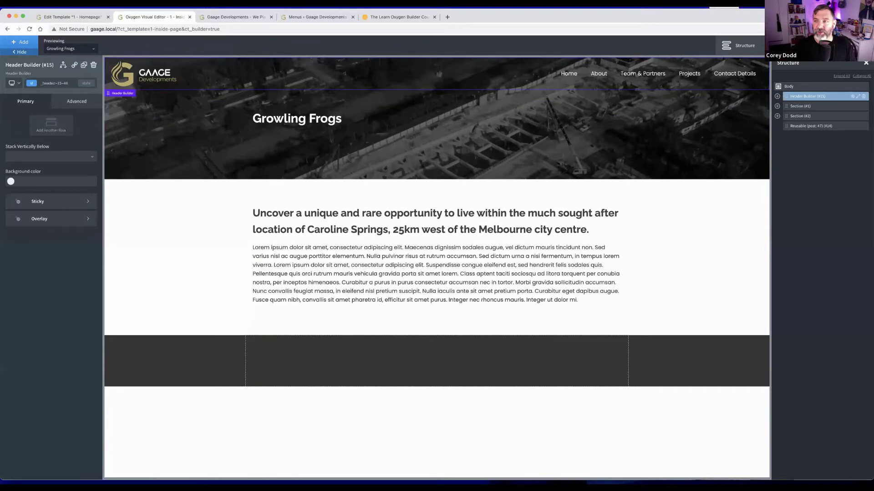
{"action": "right_click", "coordinate": [803, 97]}
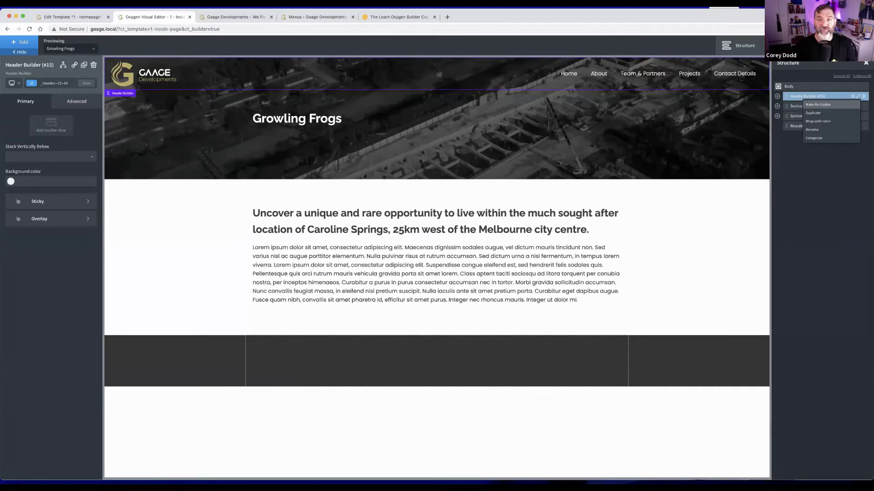
{"action": "left_click", "coordinate": [818, 104]}
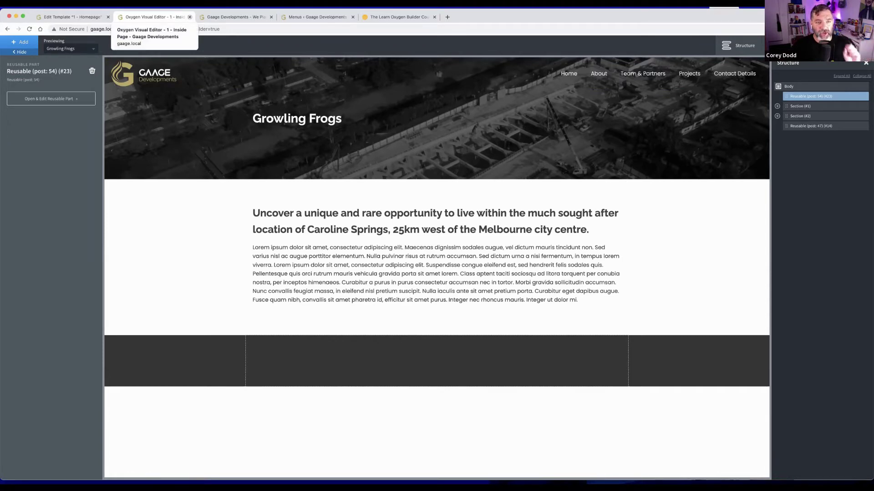
Close the Inside Page editor and open the 1 - Homepage template in Oxygen.
{"action": "left_click", "coordinate": [189, 17]}
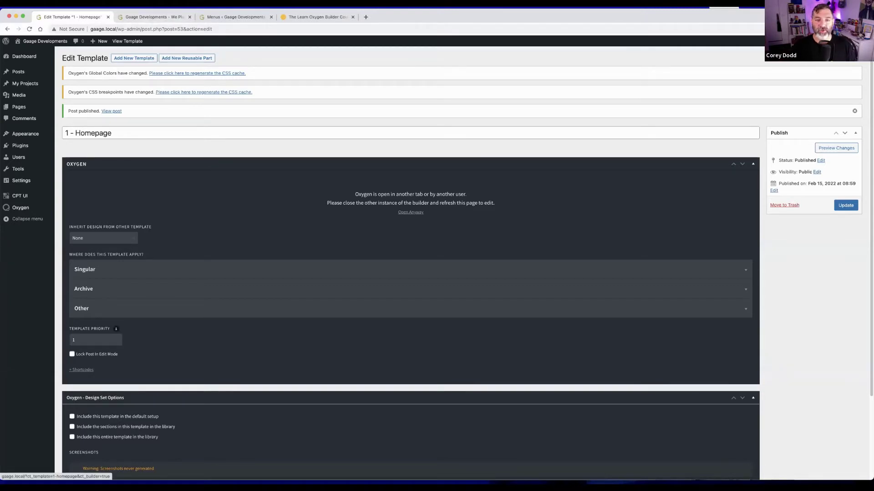
{"action": "left_click", "coordinate": [410, 212]}
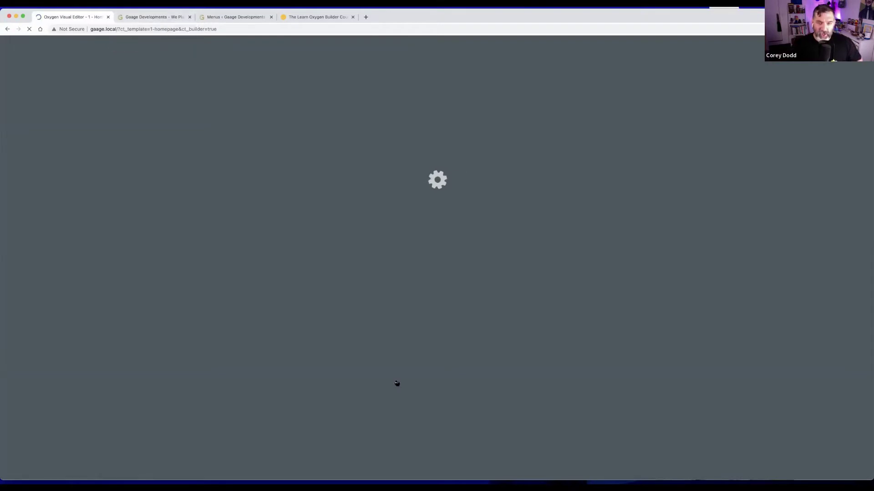
Switch to the Gaage design in Adobe XD and examine the Homepage artboard's hero headline and the sections below it.
{"action": "key", "text": "super+Tab"}
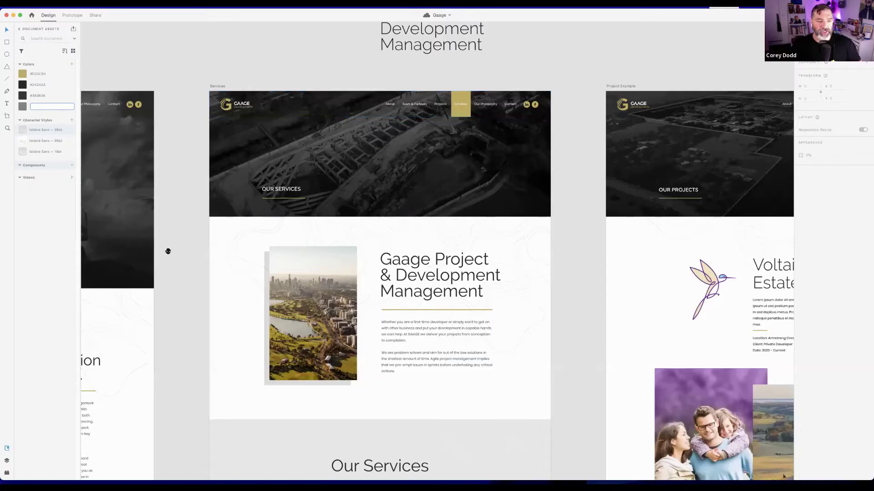
{"action": "scroll", "coordinate": [455, 255], "scroll_direction": "left", "scroll_amount": 10}
{"action": "left_click", "coordinate": [307, 170]}
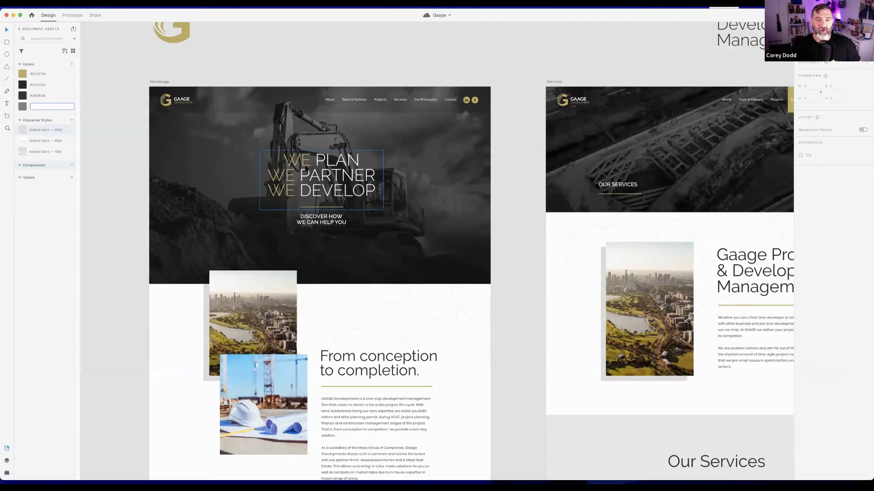
{"action": "double_click", "coordinate": [314, 179]}
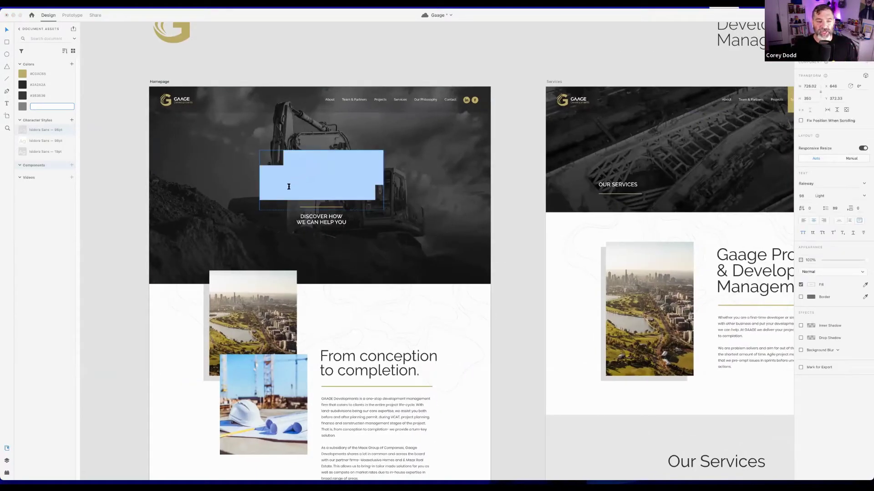
{"action": "key", "text": "Escape"}
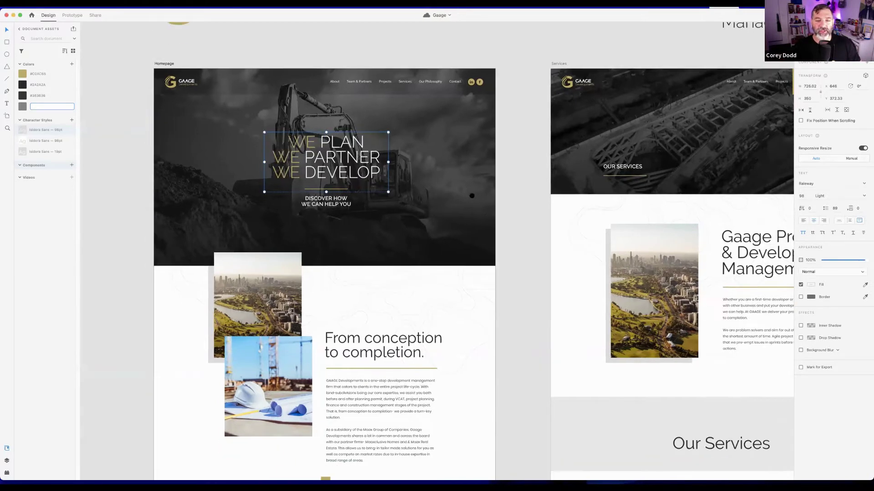
{"action": "scroll", "coordinate": [504, 321], "scroll_direction": "down", "scroll_amount": 5}
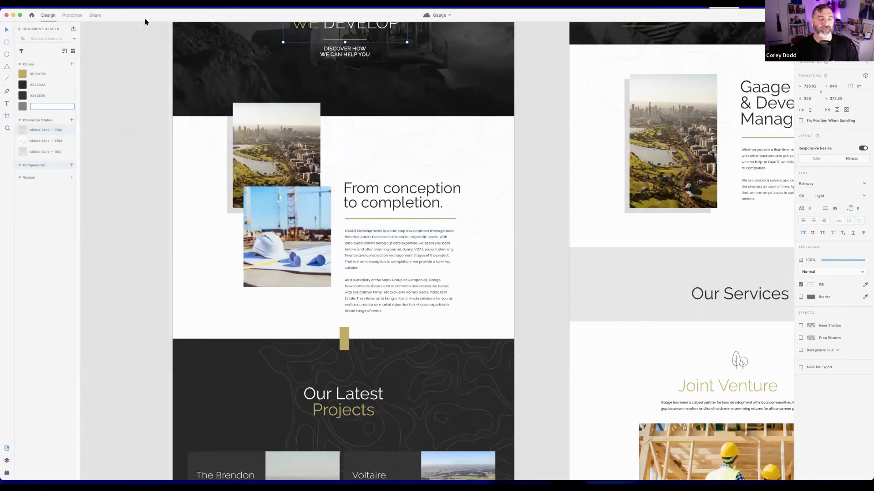